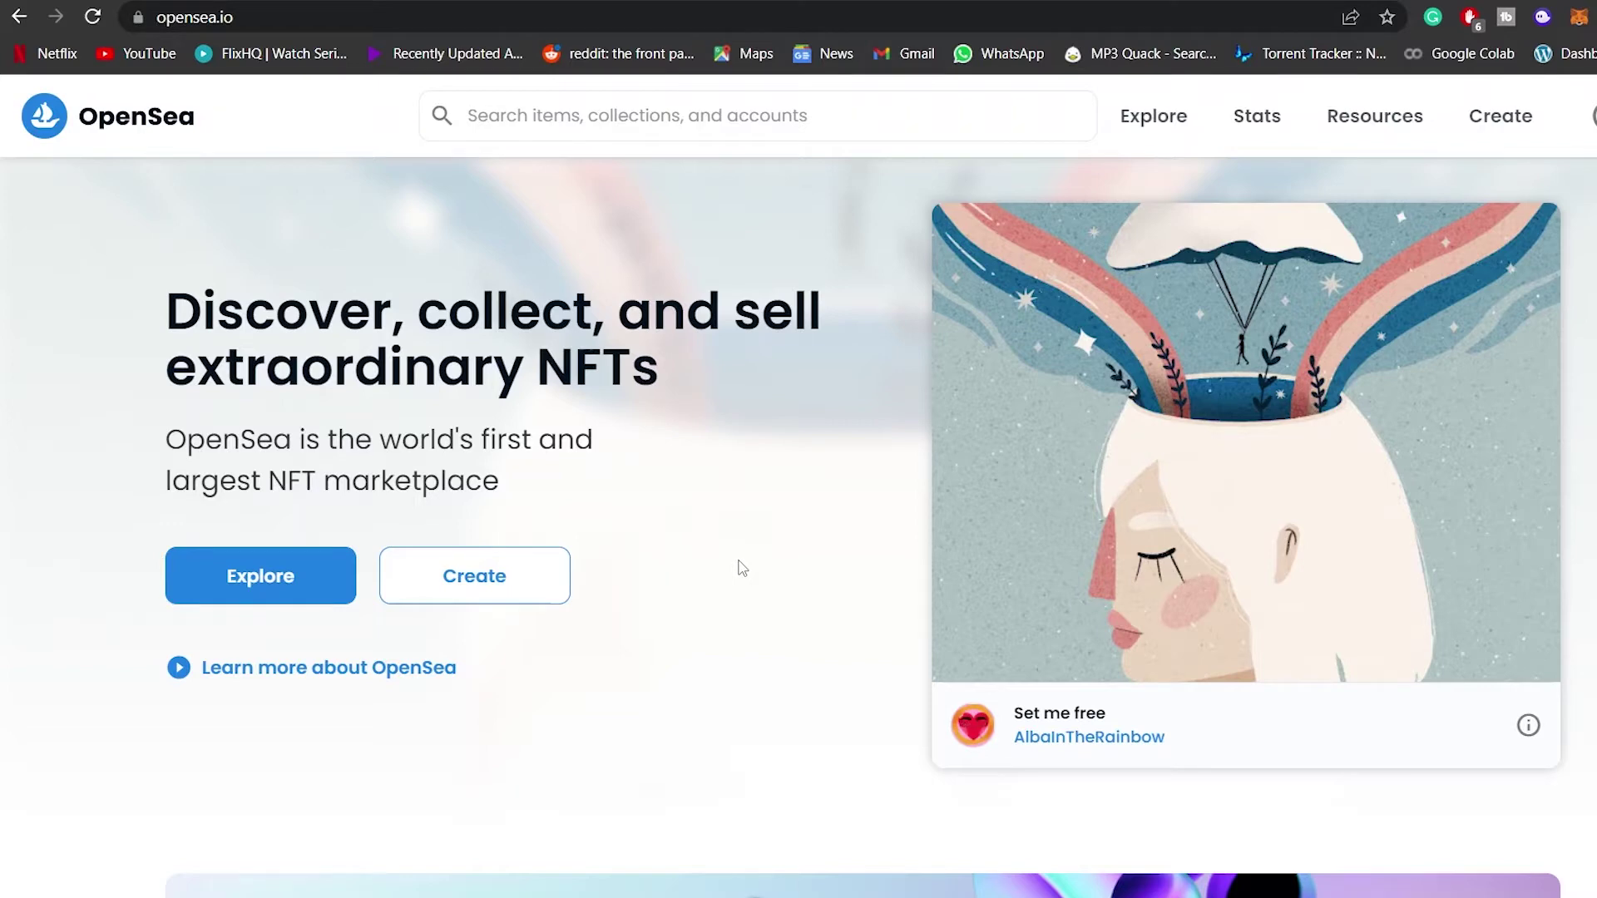
- Connect MetaMask to OpenSea and unlock it with the wallet password, revealing a $0.00 balance
{"action": "scroll", "coordinate": [742, 568], "scroll_direction": "down", "scroll_amount": 1}
{"action": "scroll", "coordinate": [742, 568], "scroll_direction": "up", "scroll_amount": 1}
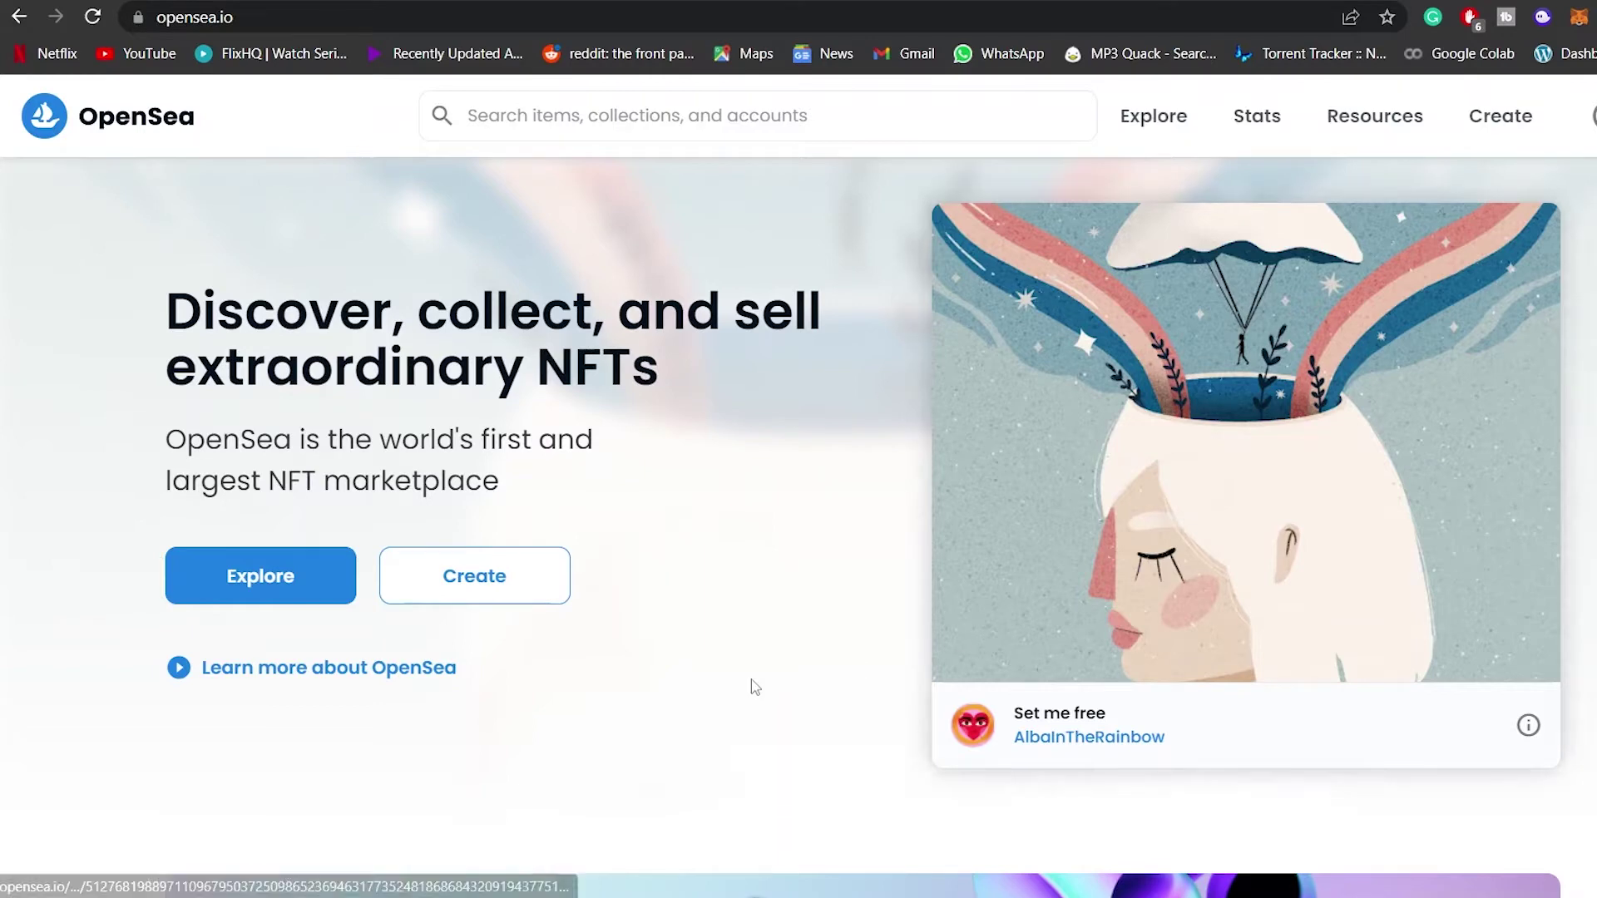
{"action": "scroll", "coordinate": [735, 463], "scroll_direction": "down", "scroll_amount": 1}
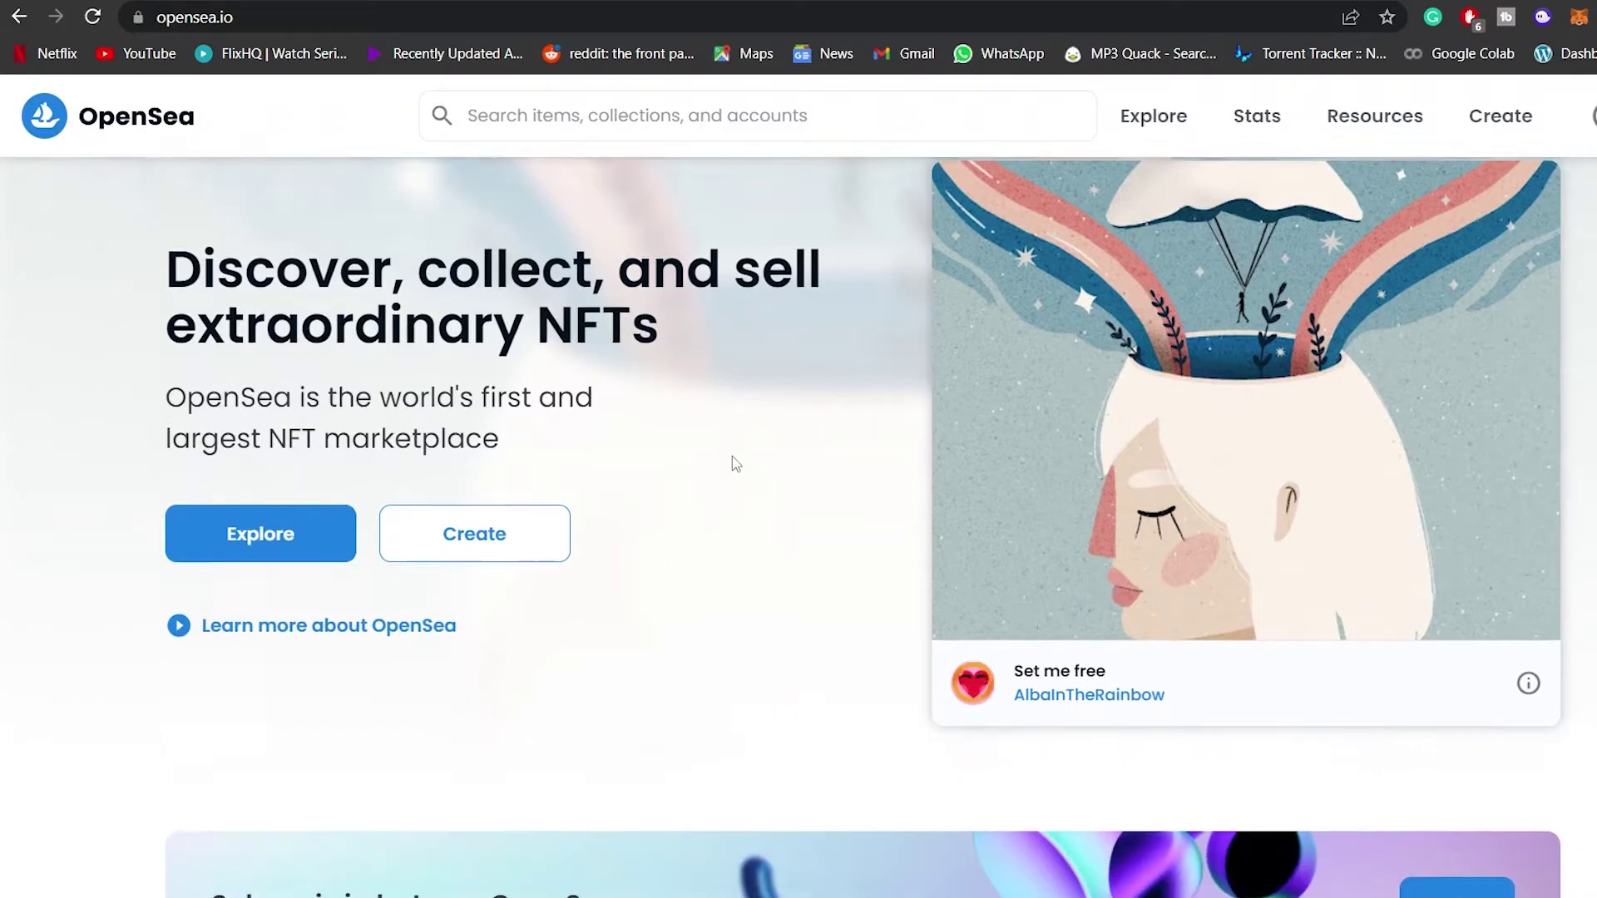
{"action": "scroll", "coordinate": [679, 755], "scroll_direction": "up", "scroll_amount": 1}
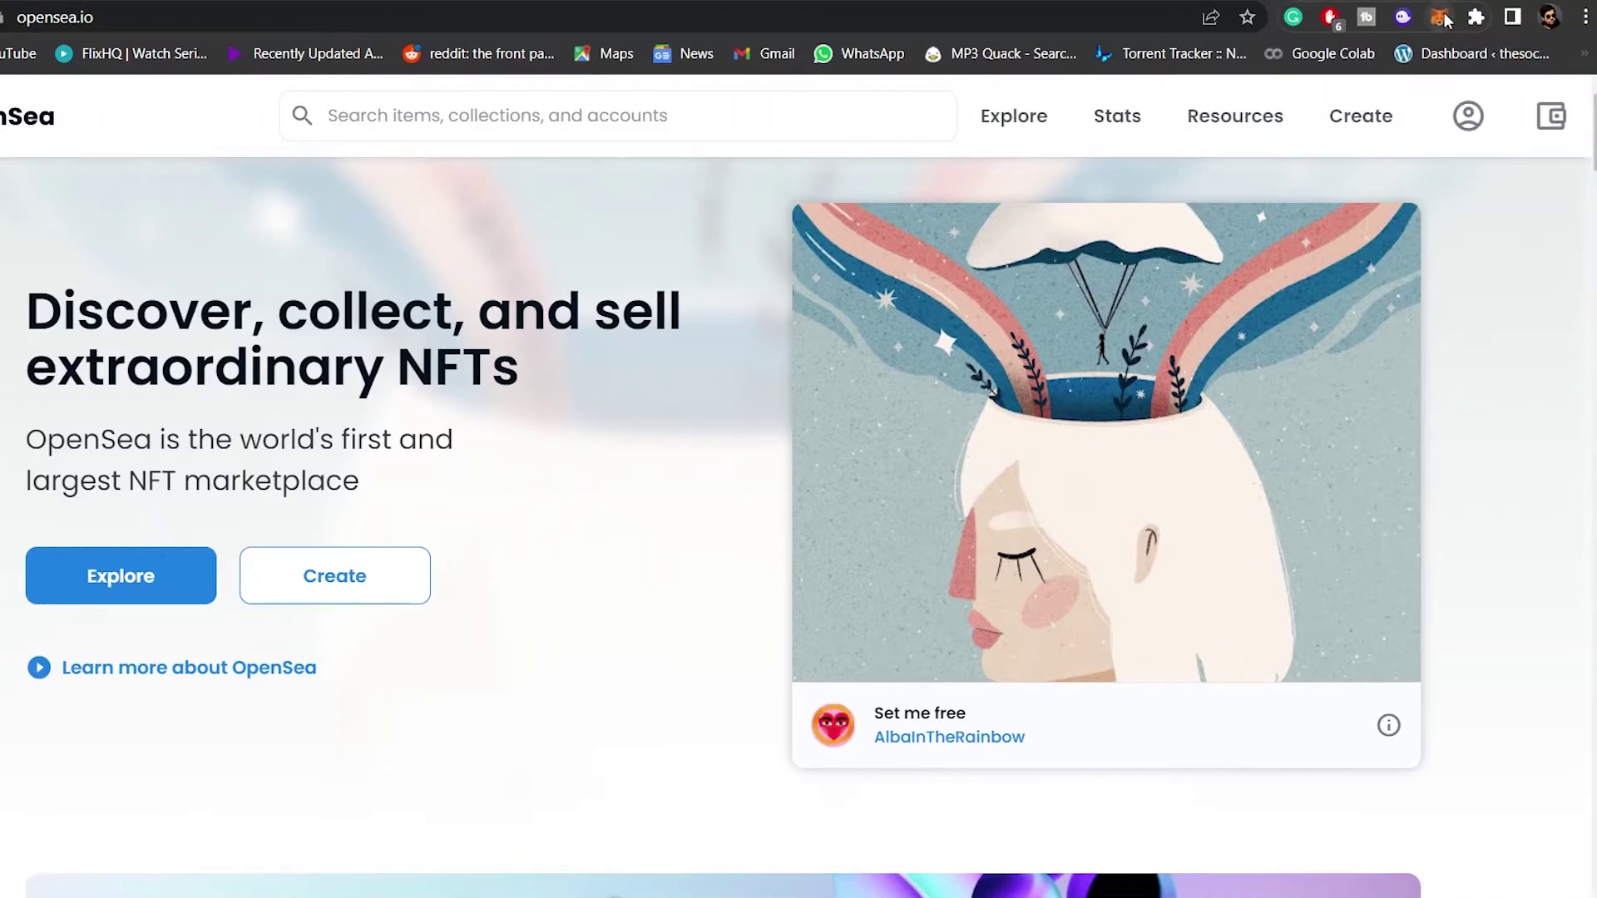
{"action": "left_click", "coordinate": [1560, 119]}
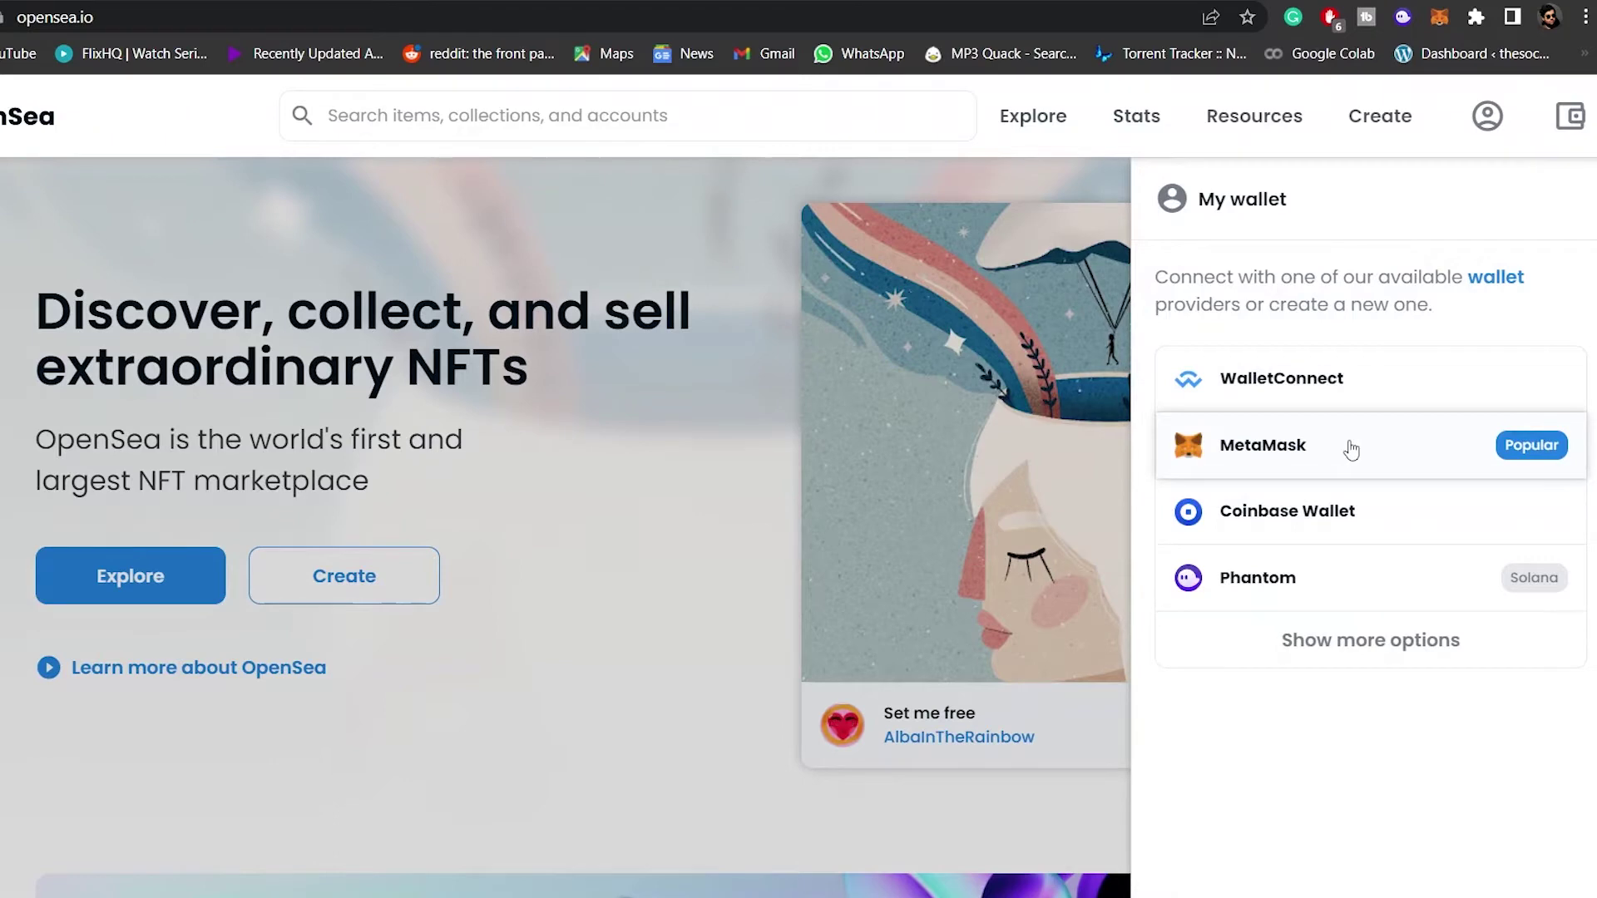
{"action": "left_click", "coordinate": [1351, 450]}
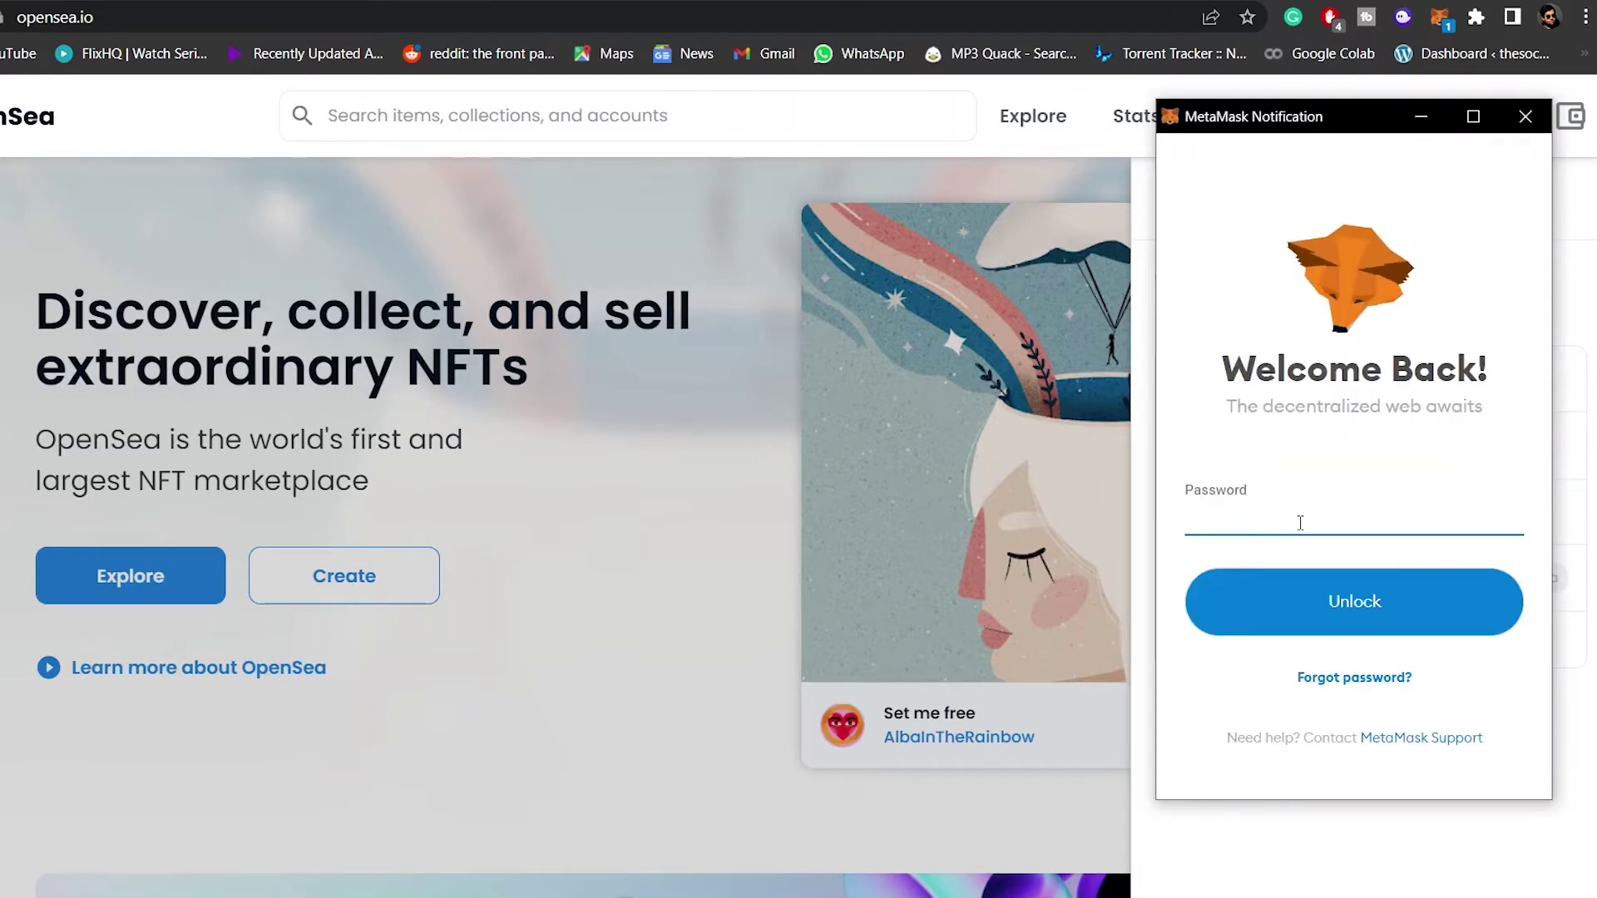
{"action": "type", "text": "••"}
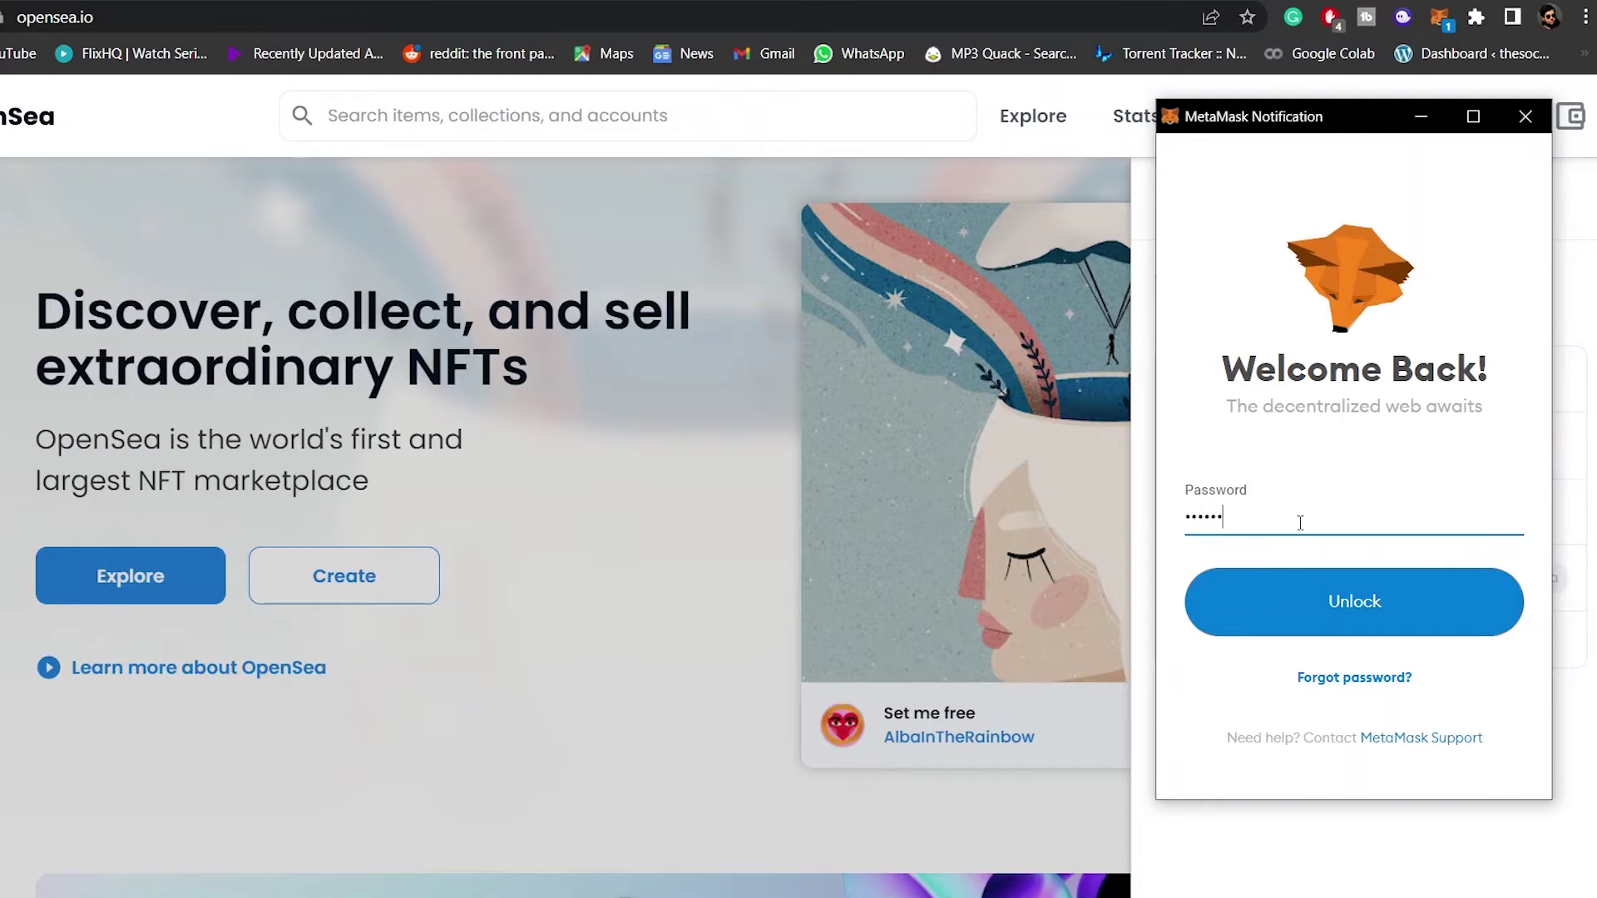
{"action": "type", "text": "•••"}
{"action": "key", "text": "Return"}
{"action": "mouse_move", "coordinate": [1504, 143]}
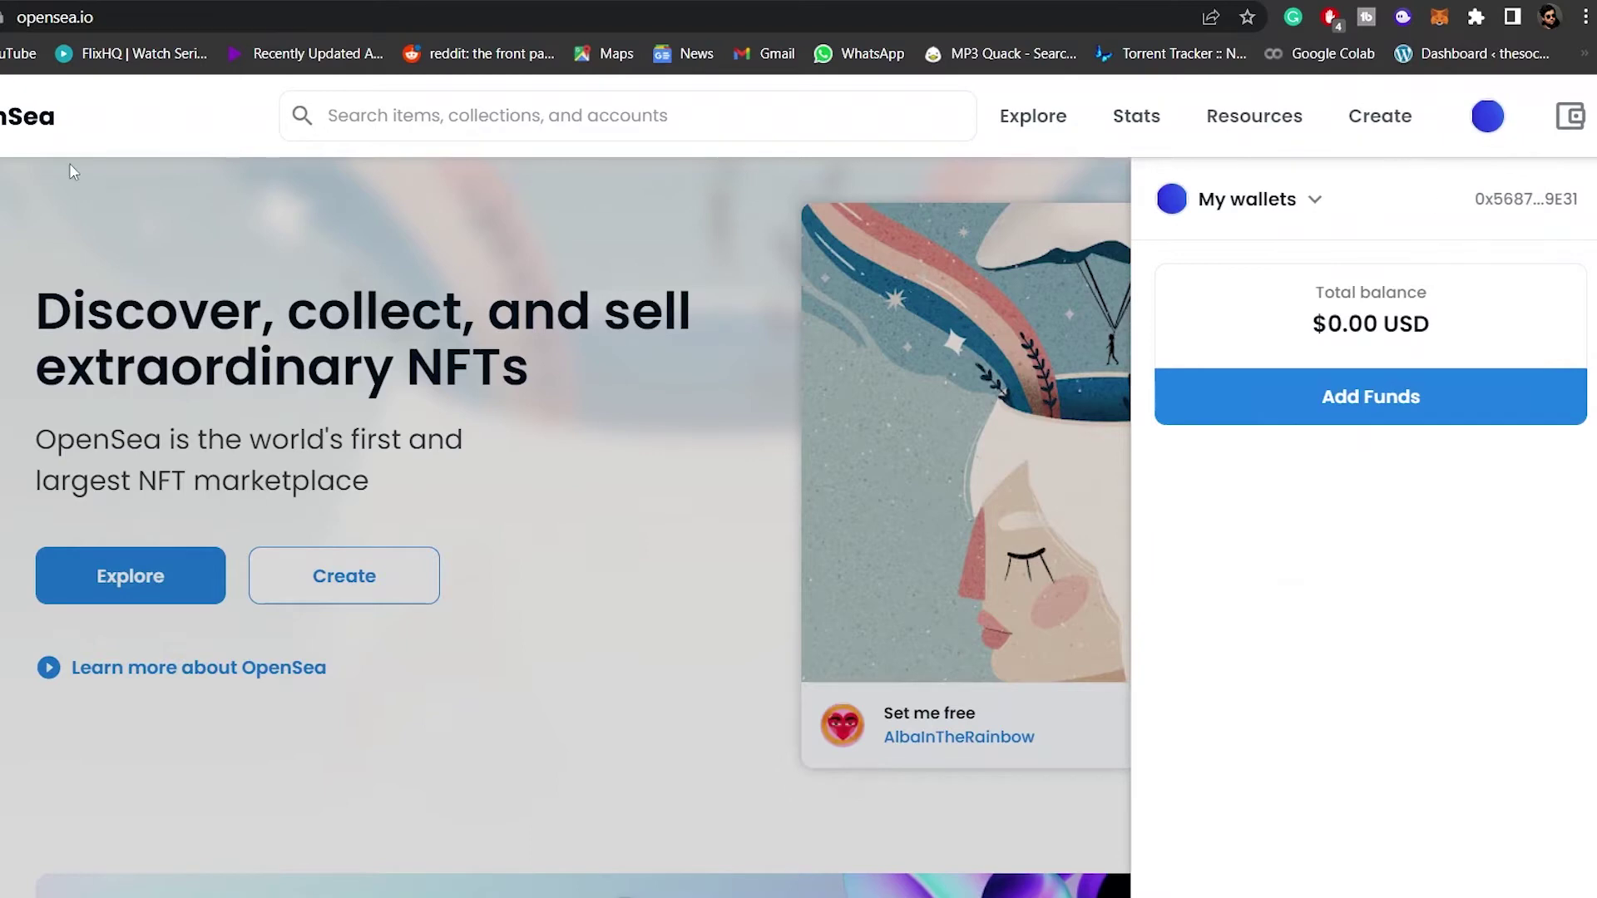
- Close the wallet panel and bring up OpenSea's Create New Item form
{"action": "left_click", "coordinate": [209, 192]}
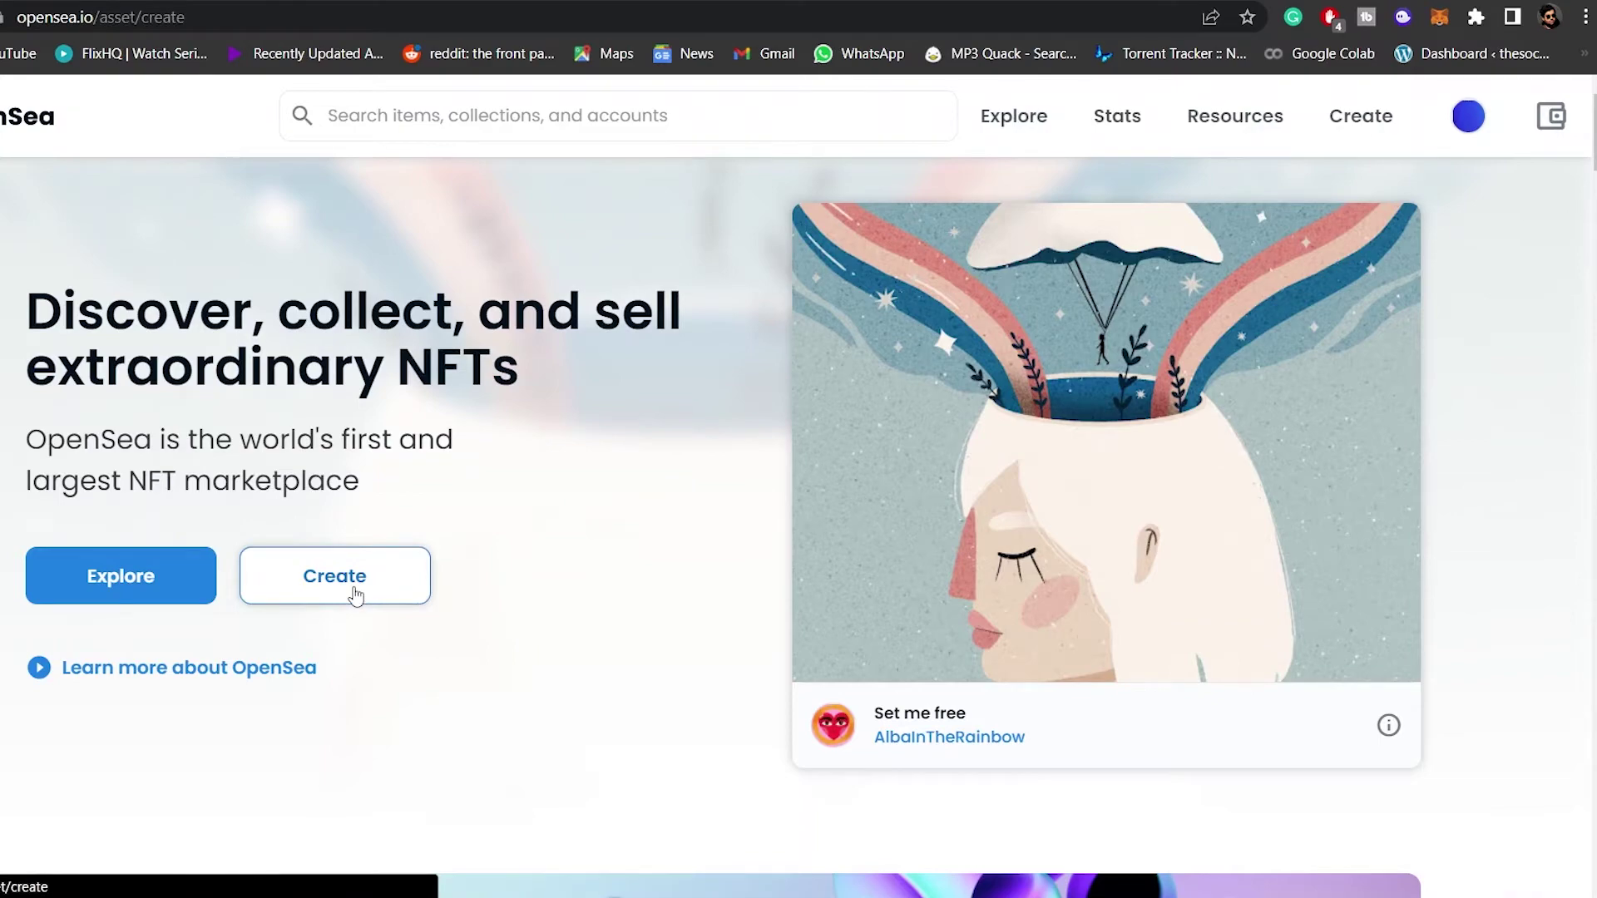
{"action": "left_click", "coordinate": [356, 597]}
{"action": "scroll", "coordinate": [664, 496], "scroll_direction": "down", "scroll_amount": 2}
{"action": "scroll", "coordinate": [663, 495], "scroll_direction": "up", "scroll_amount": 2}
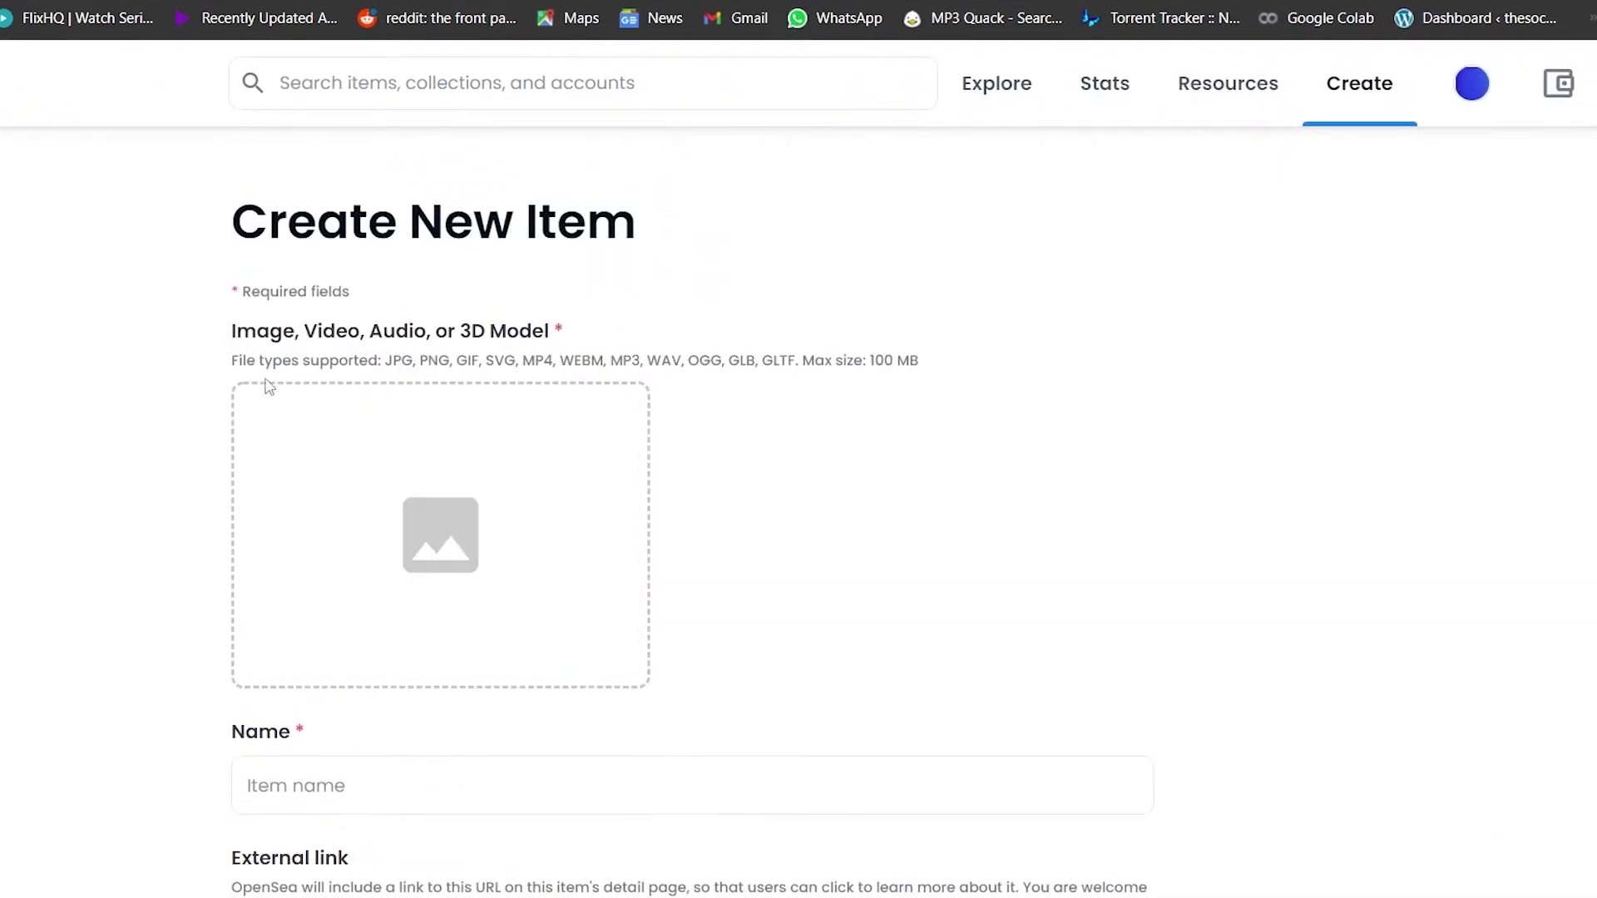
{"action": "scroll", "coordinate": [956, 596], "scroll_direction": "down", "scroll_amount": 5}
{"action": "scroll", "coordinate": [920, 645], "scroll_direction": "up", "scroll_amount": 5}
{"action": "left_click_drag", "start_coordinate": [230, 333], "coordinate": [304, 337]}
{"action": "left_click", "coordinate": [366, 342]}
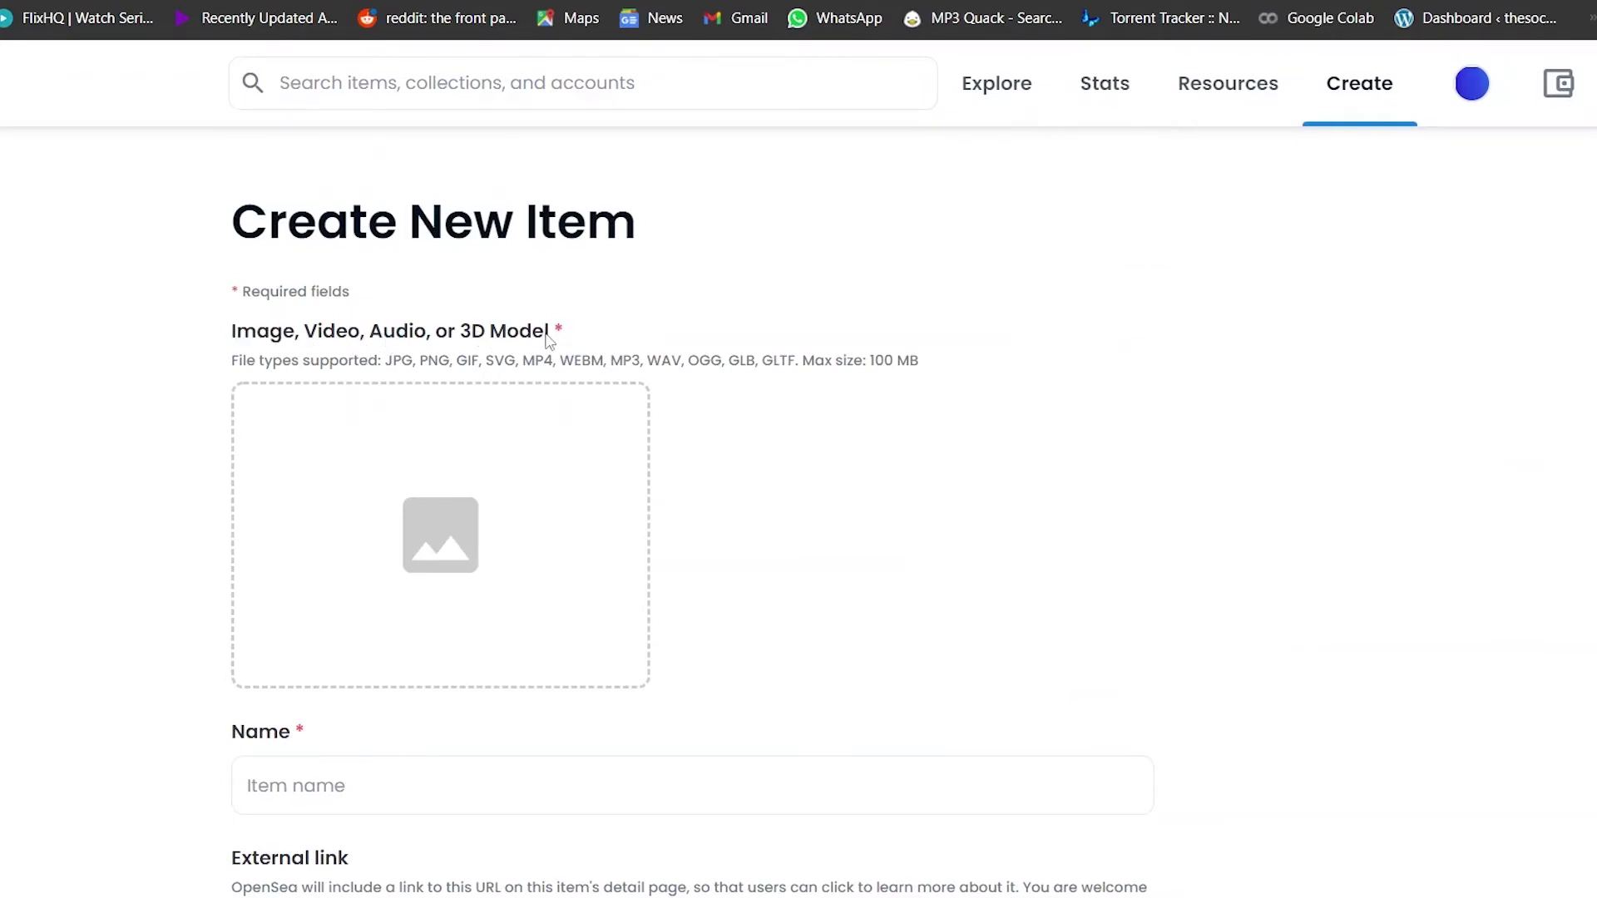
- Upload cute mmm.mp3 from the Music folder as the item's media
{"action": "left_click", "coordinate": [657, 449]}
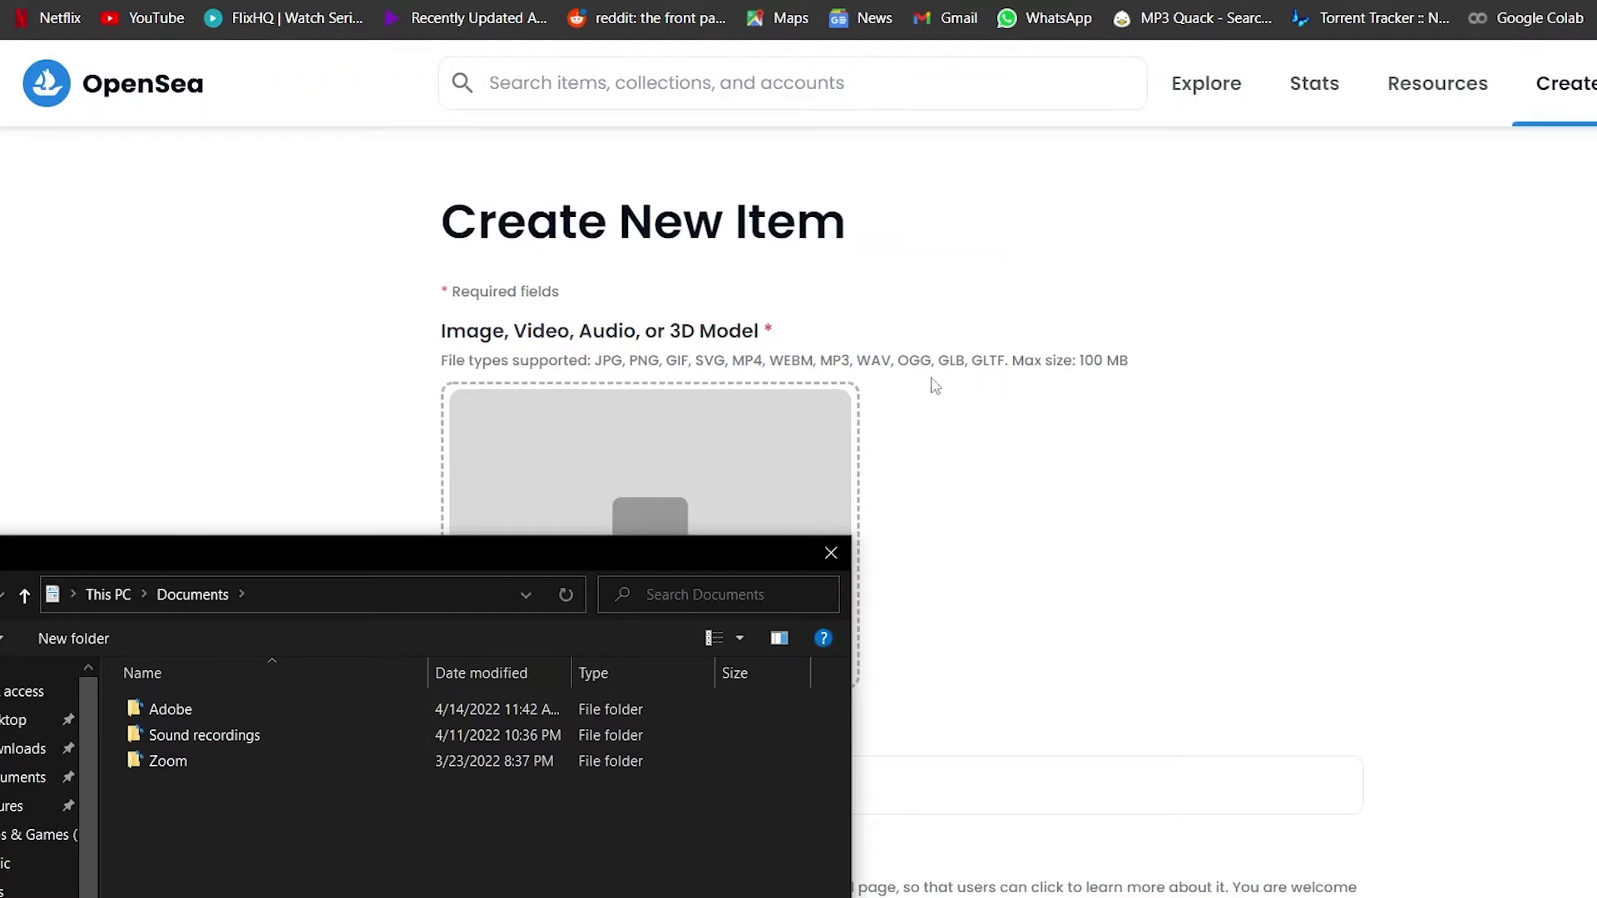
{"action": "left_click_drag", "start_coordinate": [464, 561], "coordinate": [817, 121]}
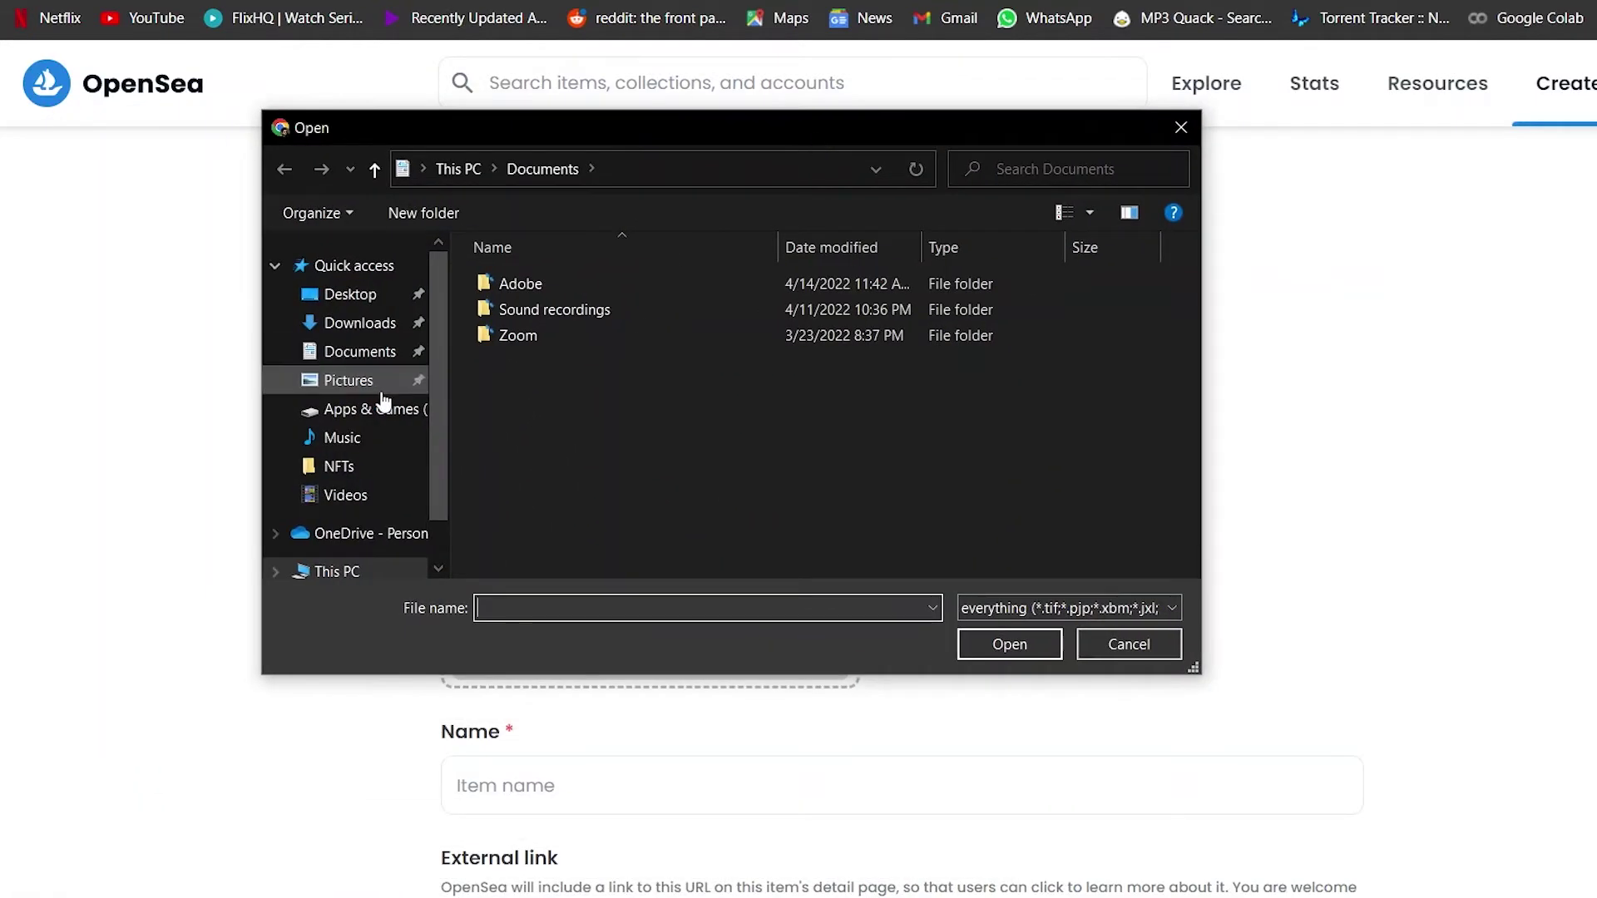
{"action": "scroll", "coordinate": [371, 395], "scroll_direction": "down", "scroll_amount": 1}
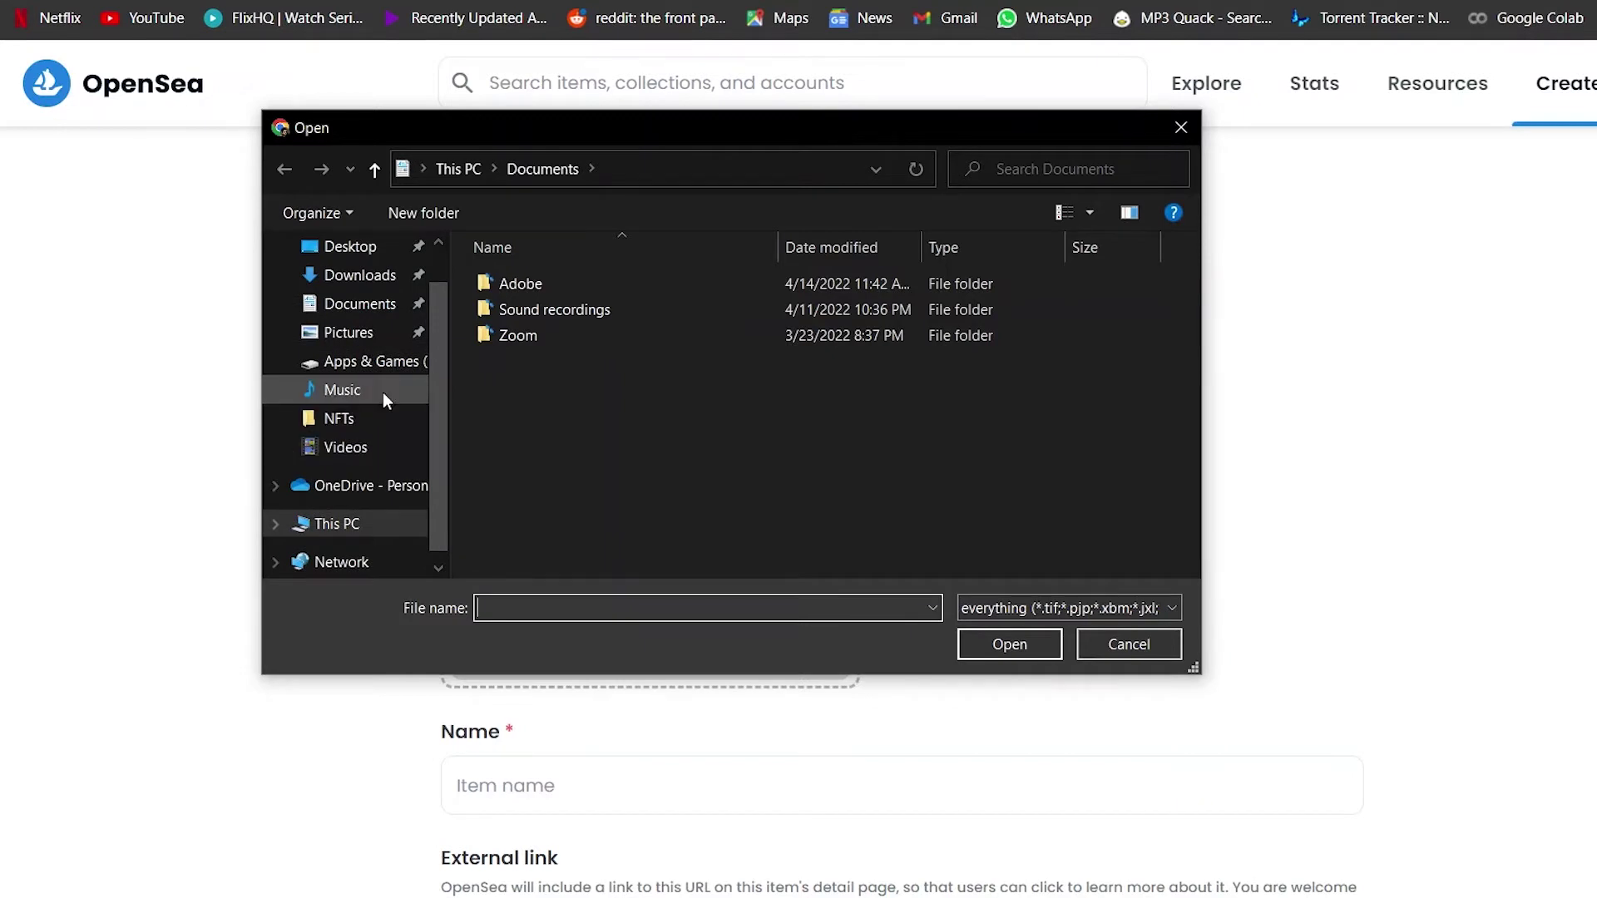
{"action": "left_click", "coordinate": [380, 391]}
{"action": "double_click", "coordinate": [544, 283]}
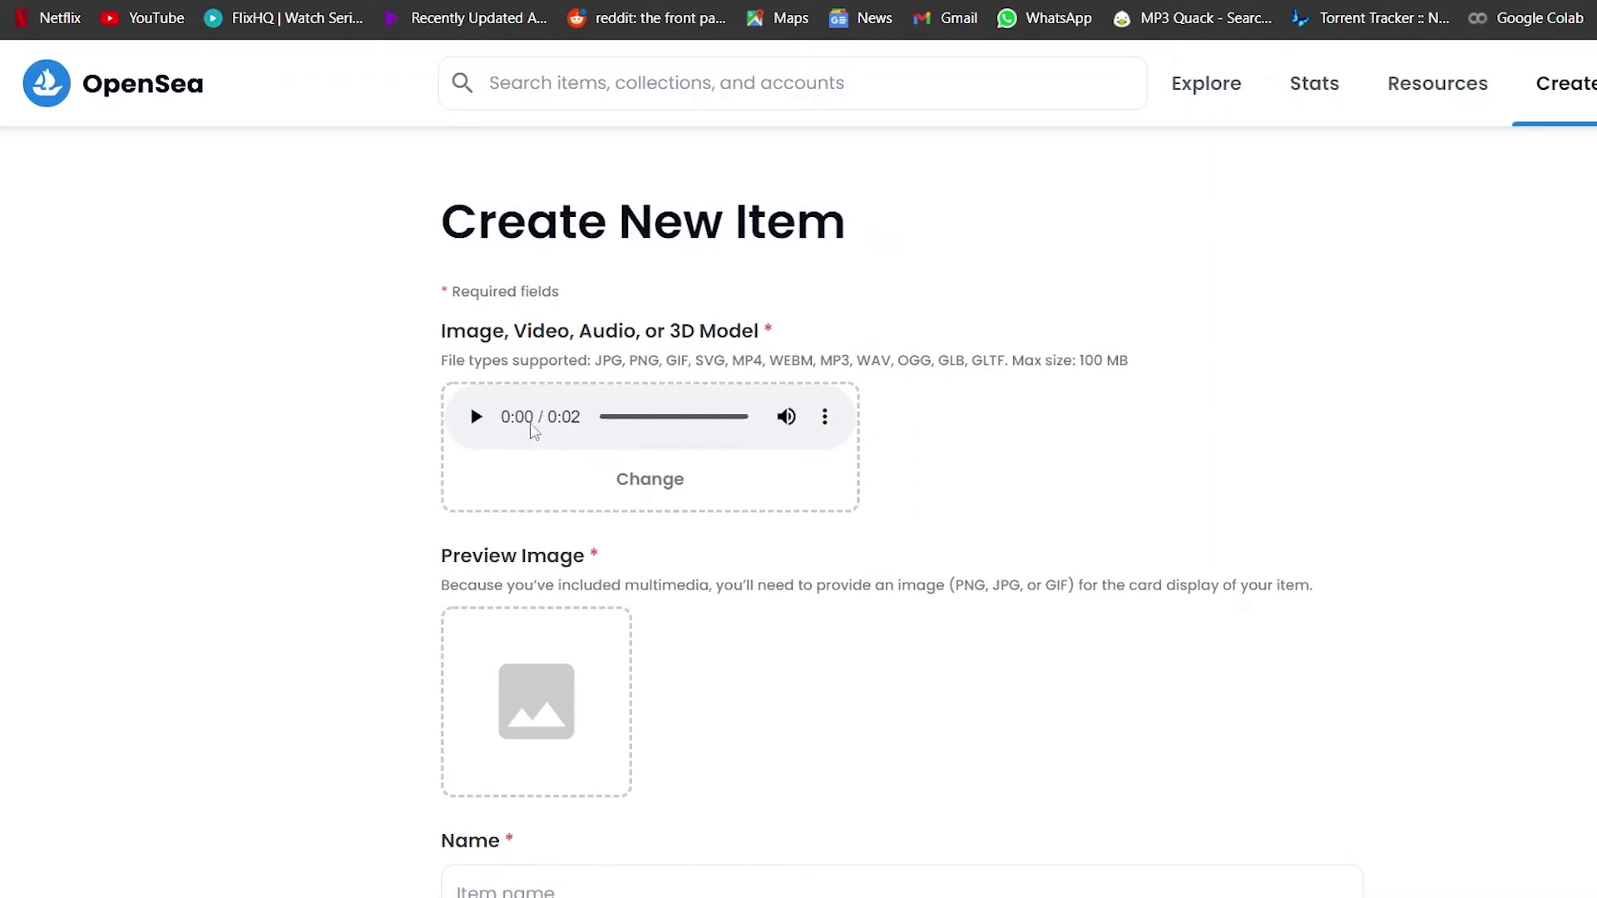
- Start choosing a preview image and browse to the Apps & Games (E:) drive
{"action": "scroll", "coordinate": [1165, 532], "scroll_direction": "down", "scroll_amount": 3}
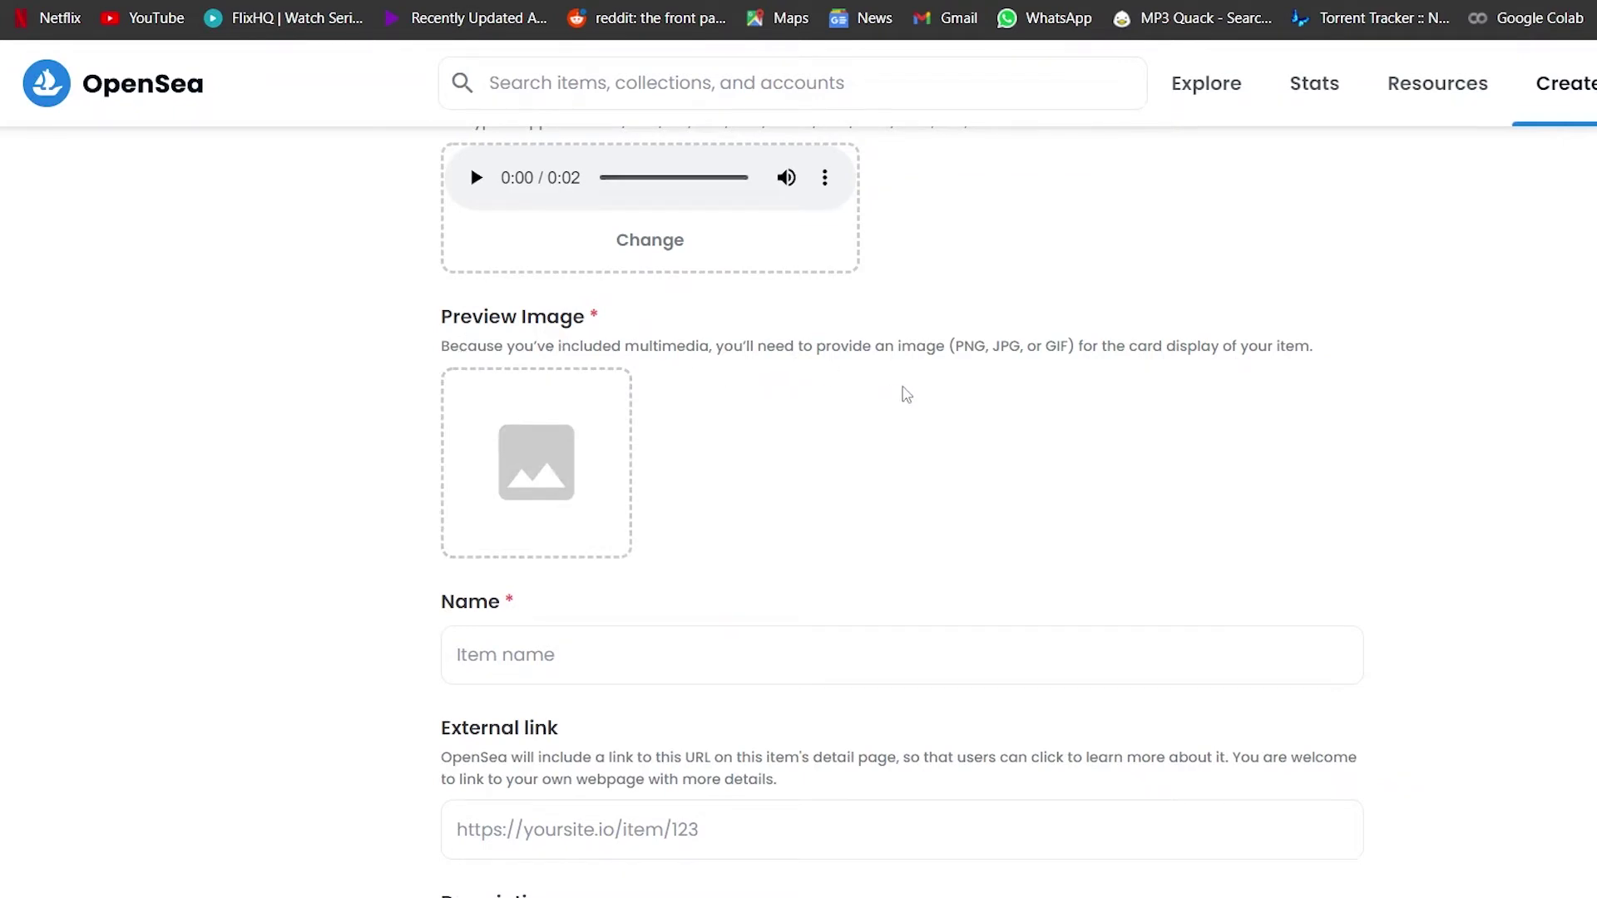
{"action": "left_click", "coordinate": [580, 499]}
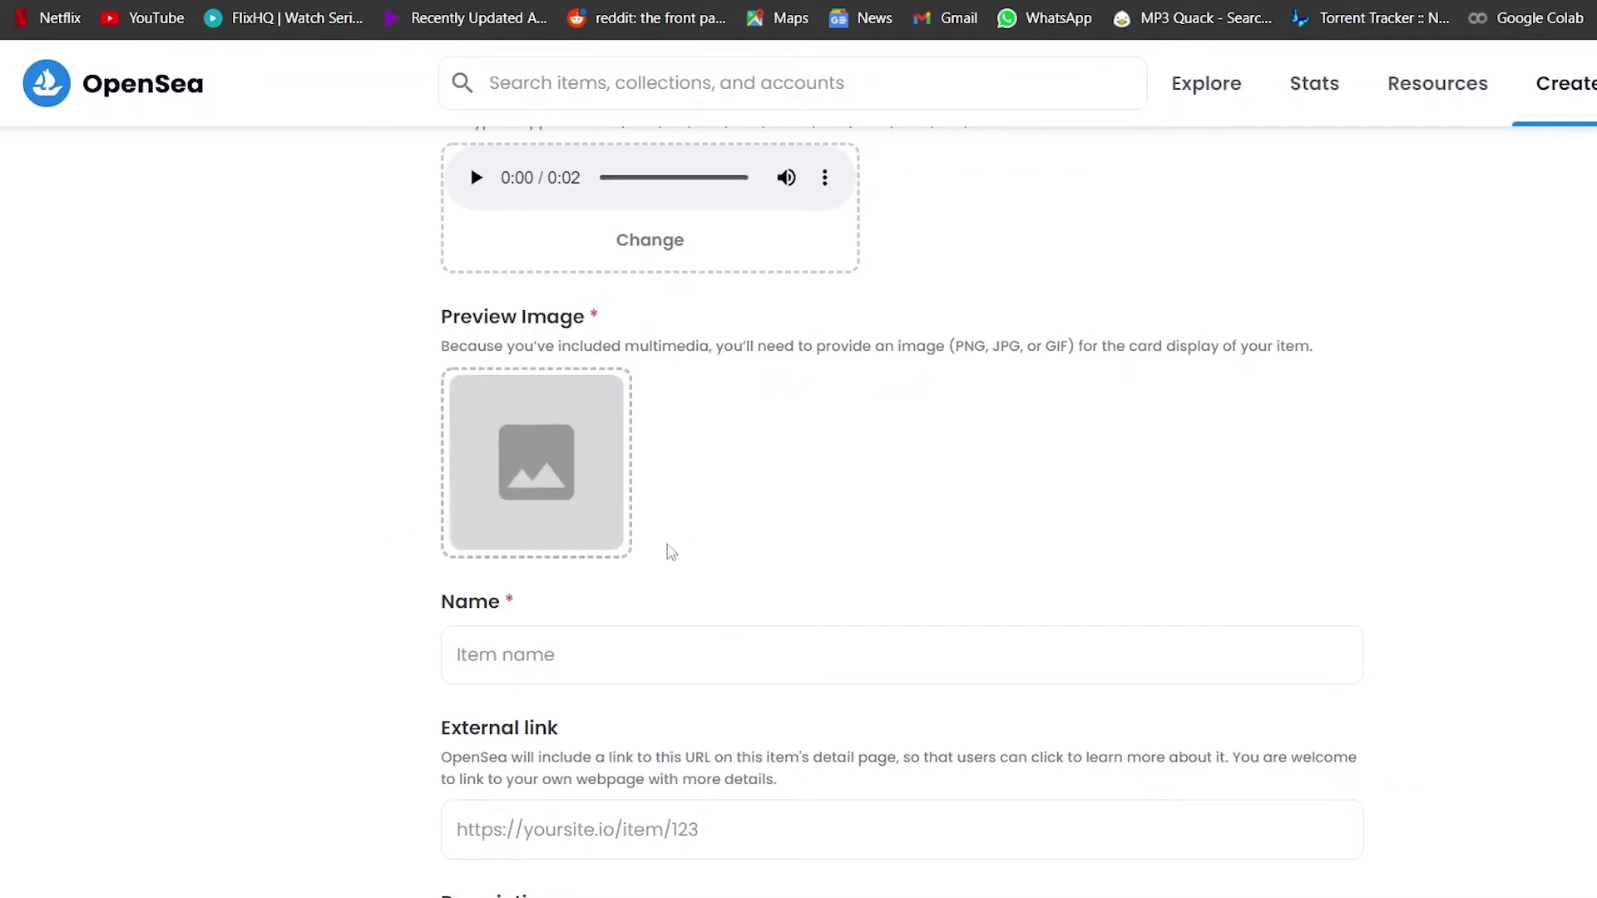
{"action": "scroll", "coordinate": [399, 400], "scroll_direction": "down", "scroll_amount": 1}
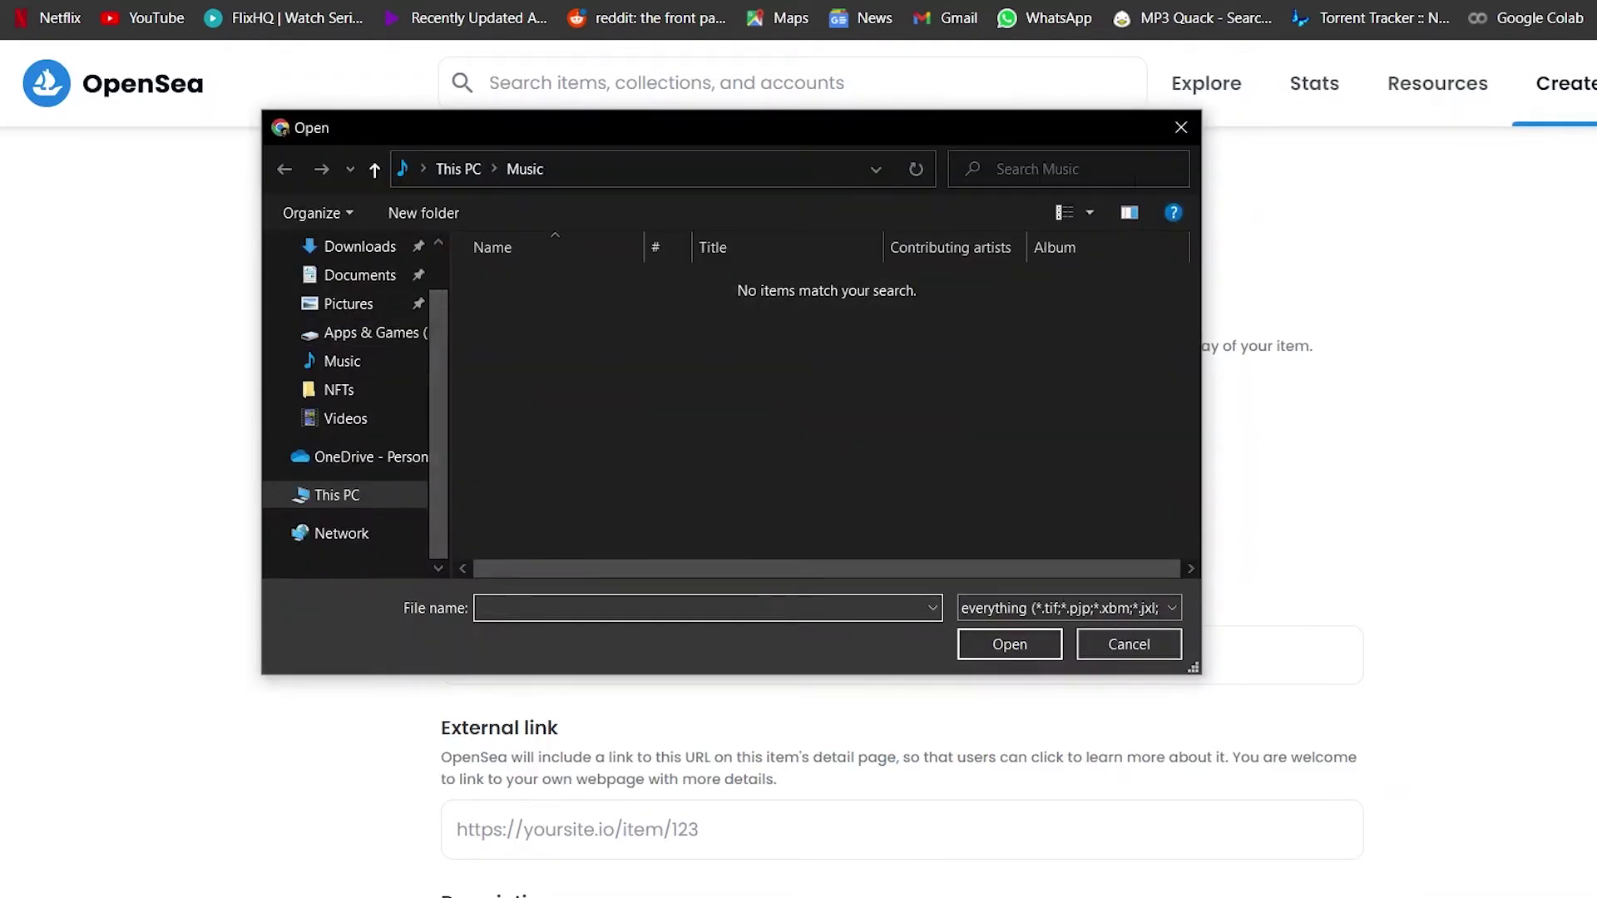
{"action": "scroll", "coordinate": [403, 370], "scroll_direction": "up", "scroll_amount": 1}
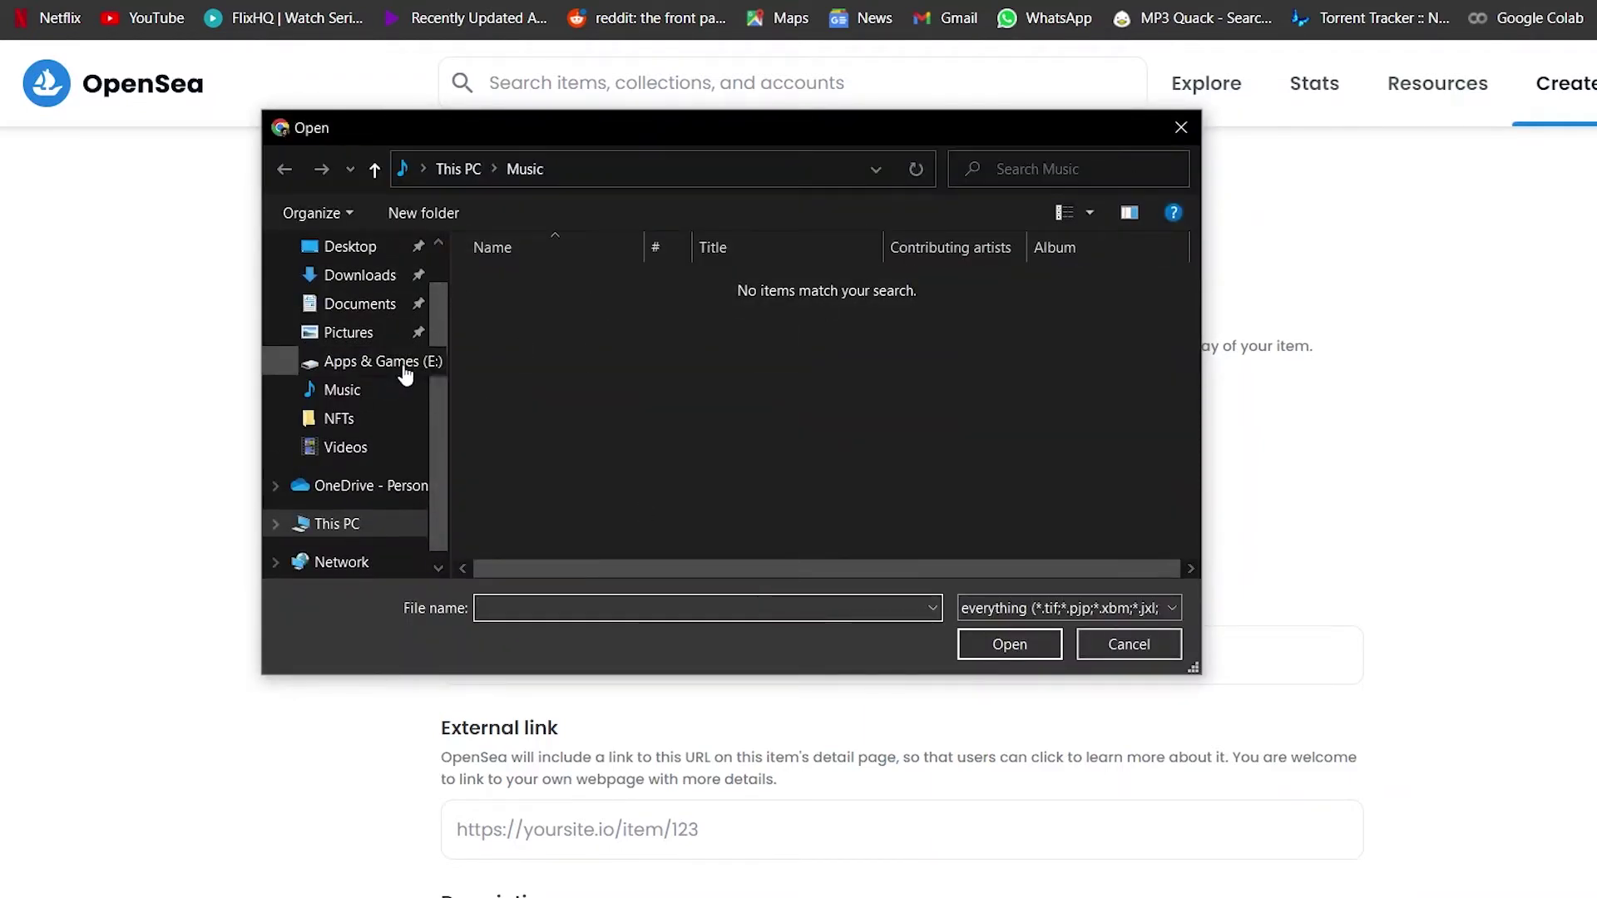
{"action": "left_click", "coordinate": [348, 334]}
{"action": "scroll", "coordinate": [389, 531], "scroll_direction": "down", "scroll_amount": 1}
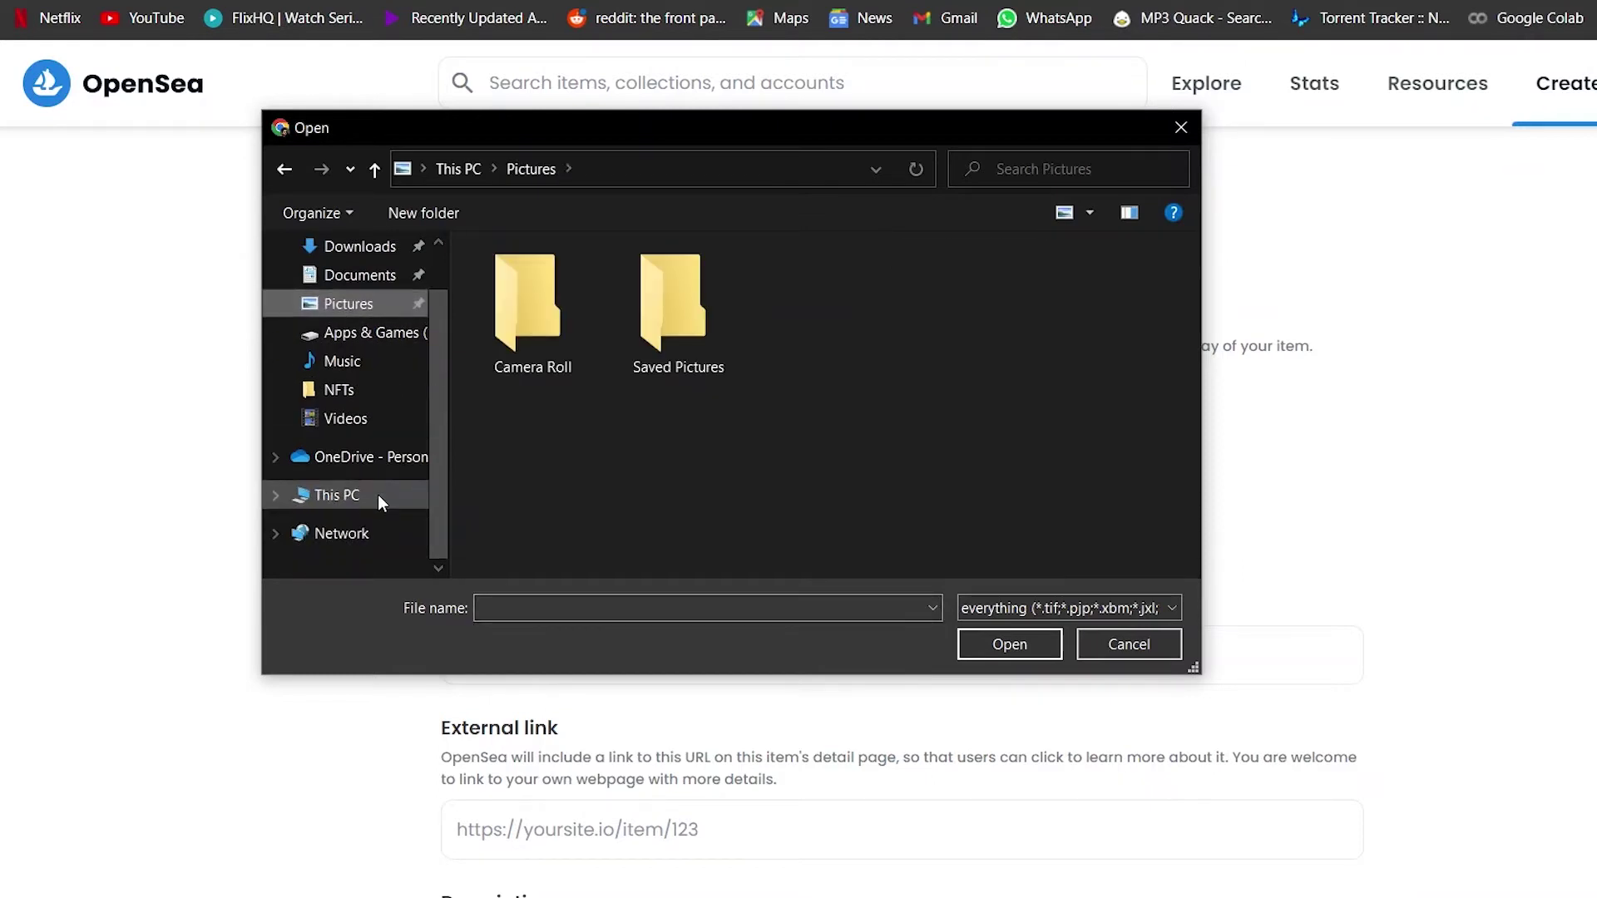
{"action": "left_click", "coordinate": [380, 496]}
{"action": "scroll", "coordinate": [733, 481], "scroll_direction": "down", "scroll_amount": 1}
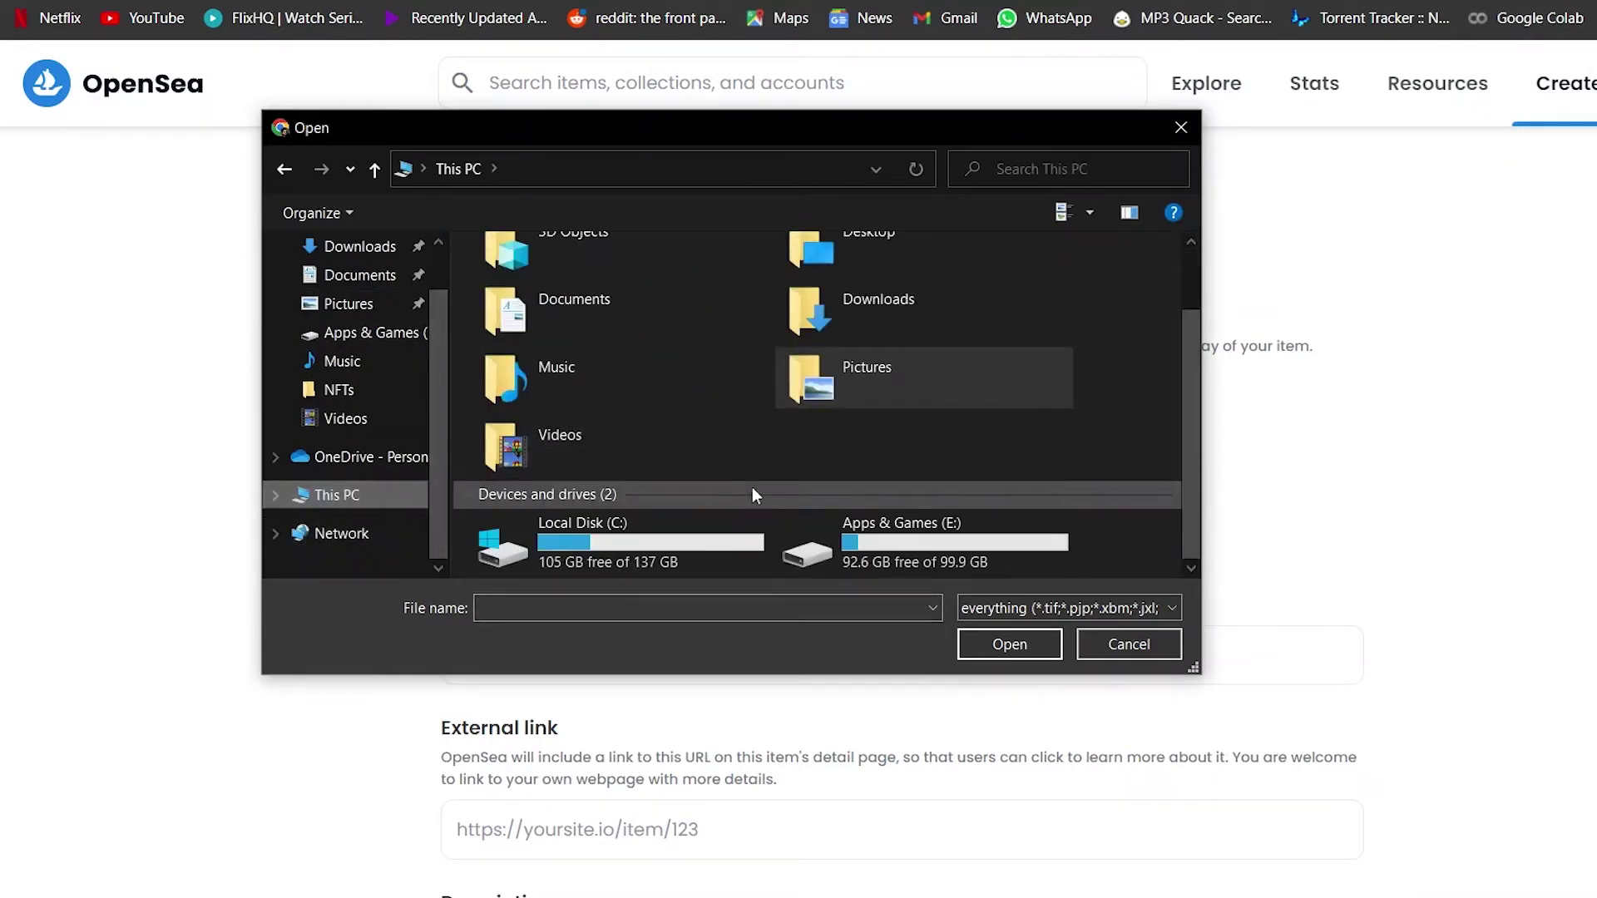
{"action": "left_click", "coordinate": [859, 551]}
{"action": "double_click", "coordinate": [859, 550]}
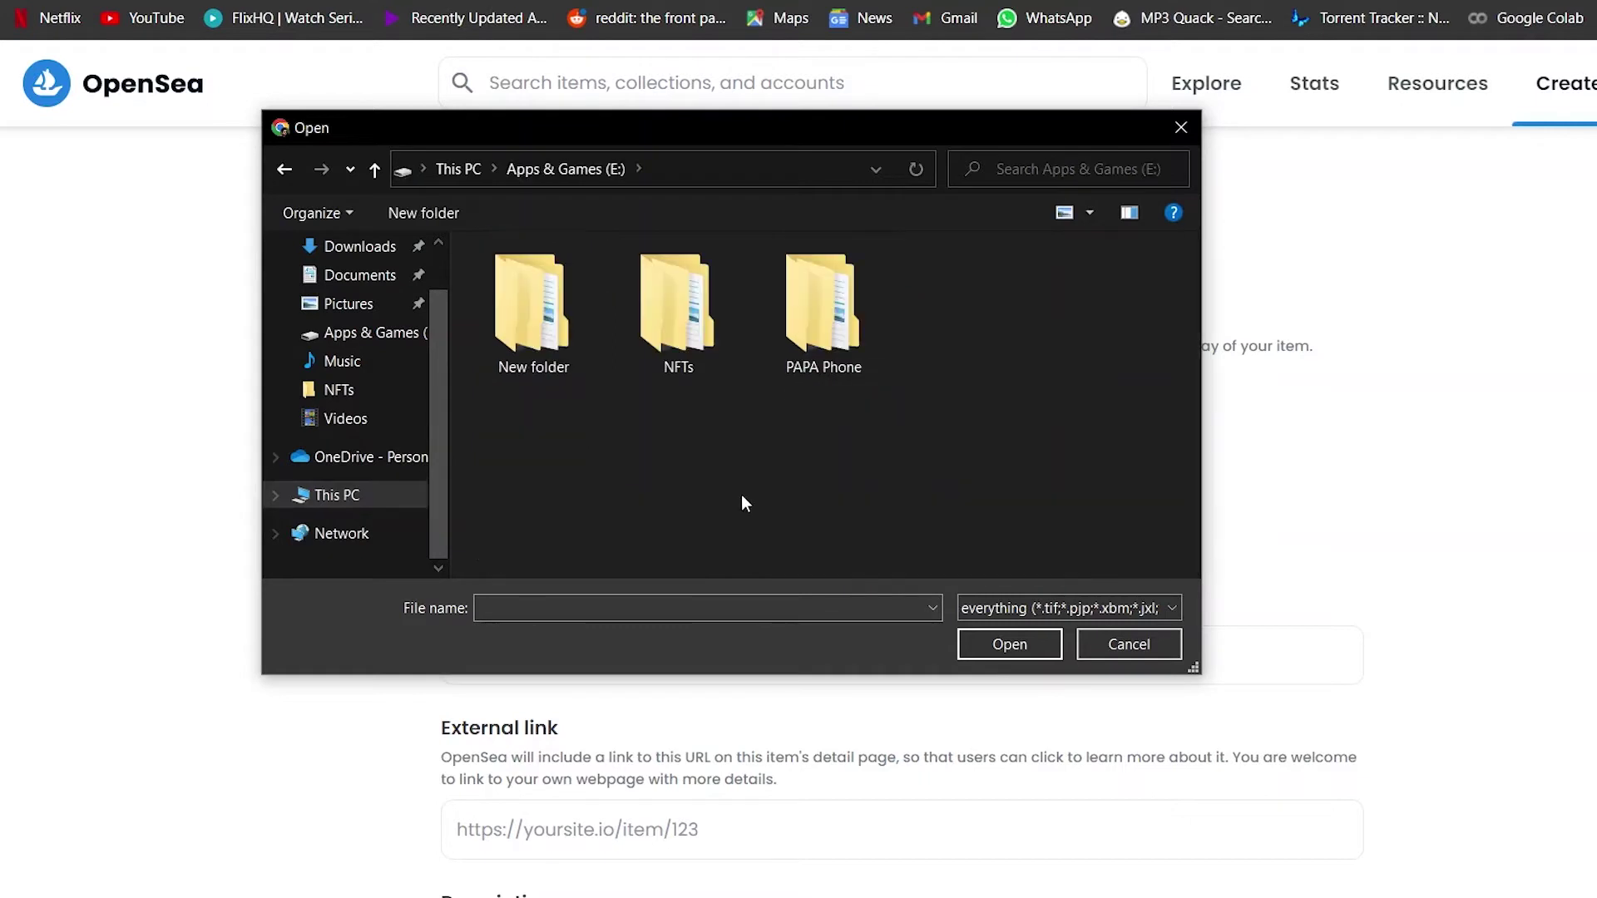
- Pick the pixel-art face PNG from the NFTs face folder as the preview image
{"action": "double_click", "coordinate": [658, 316]}
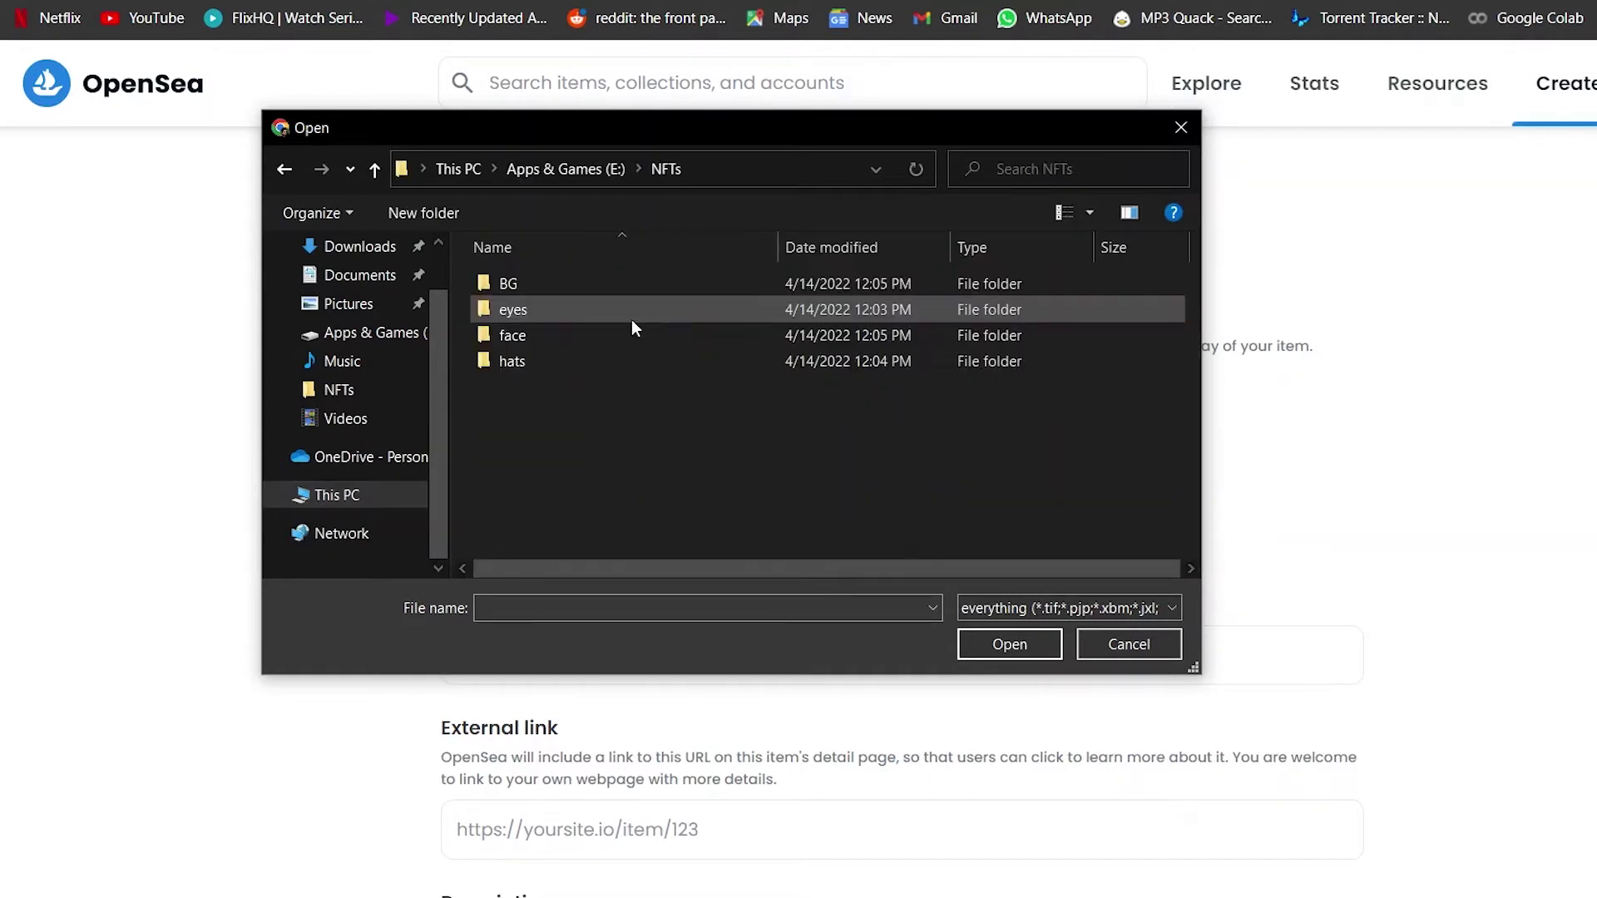
{"action": "double_click", "coordinate": [528, 364]}
{"action": "key", "text": "alt+Up"}
{"action": "double_click", "coordinate": [511, 317]}
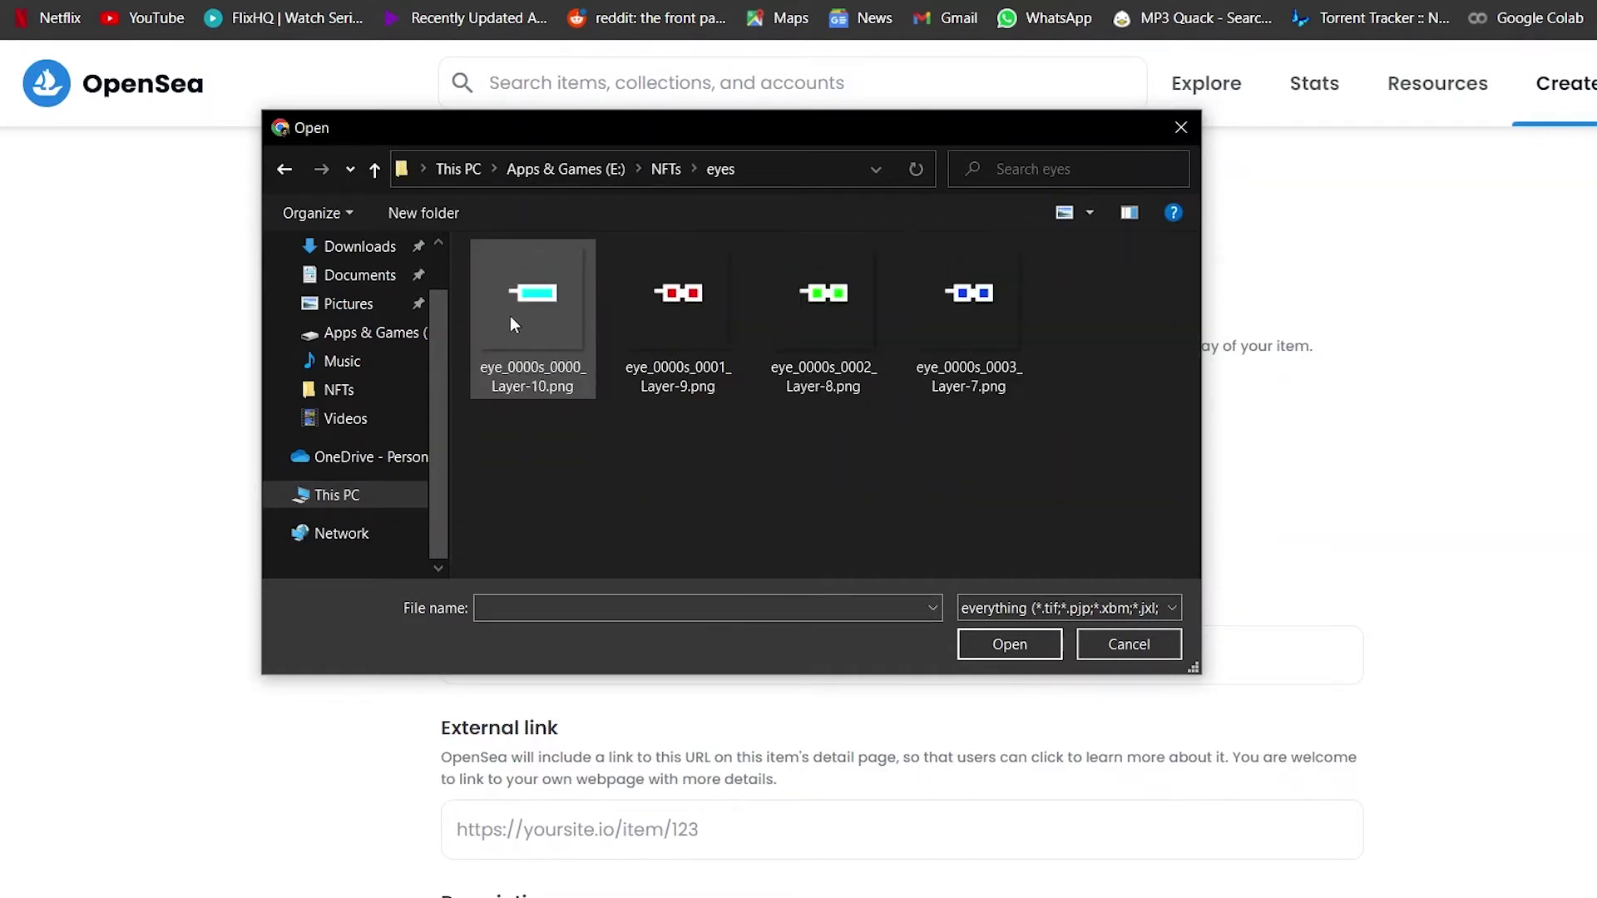
{"action": "left_click", "coordinate": [658, 171]}
{"action": "double_click", "coordinate": [564, 343]}
{"action": "double_click", "coordinate": [562, 343]}
- Name the item 'Cute mmm' and dismiss the Grammarly popup on the description field
{"action": "scroll", "coordinate": [1315, 474], "scroll_direction": "down", "scroll_amount": 3}
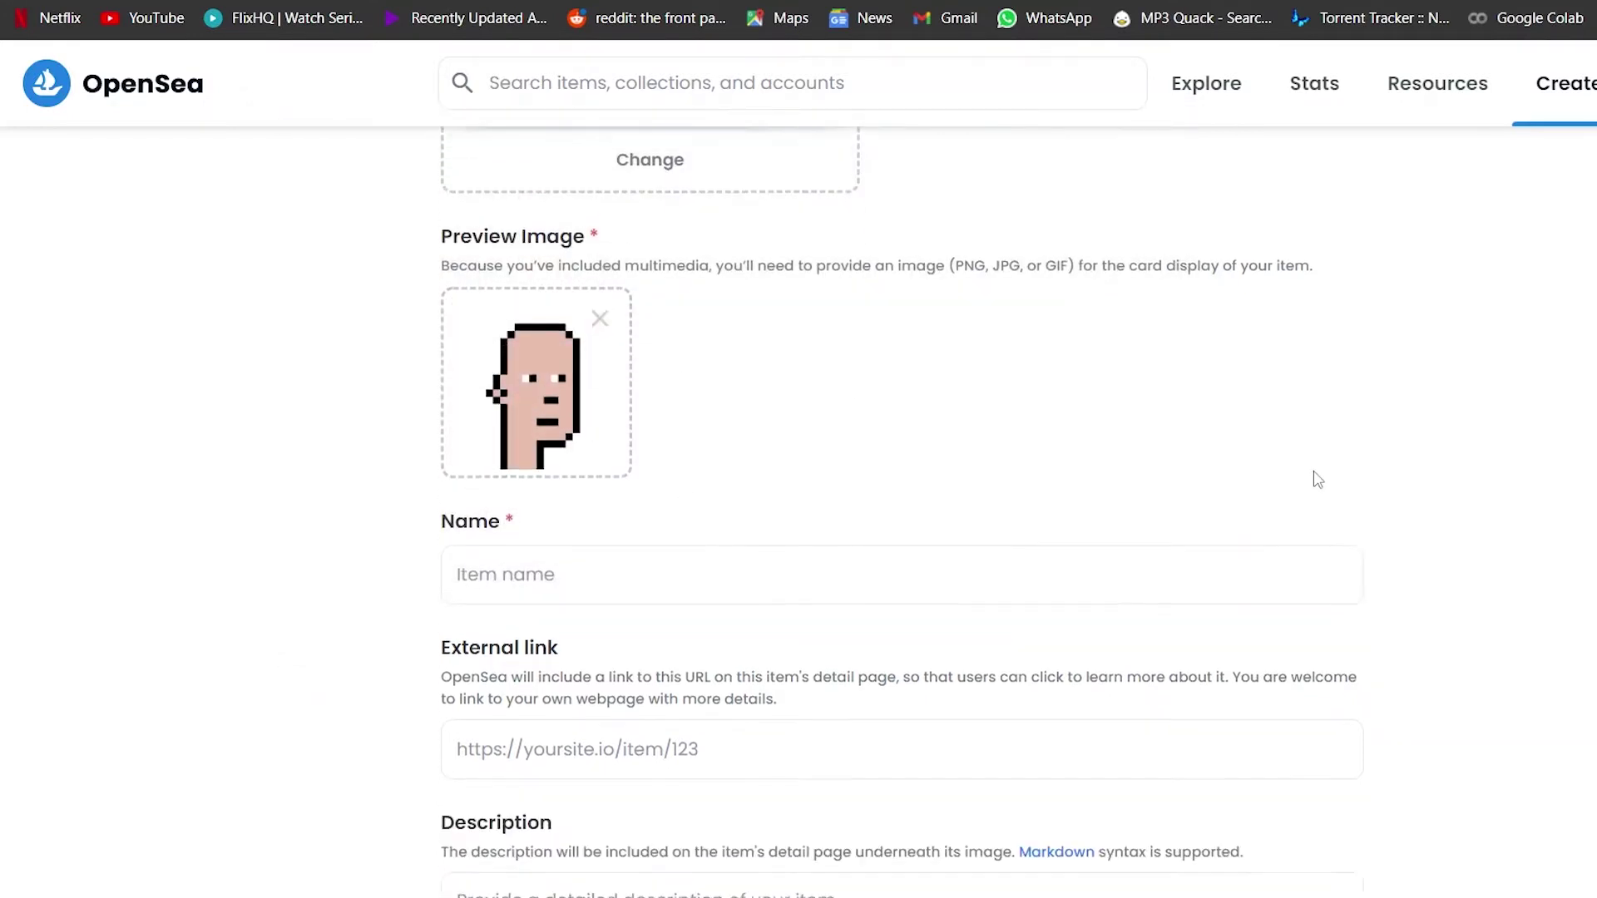
{"action": "left_click", "coordinate": [562, 403]}
{"action": "type", "text": "Cute mm"}
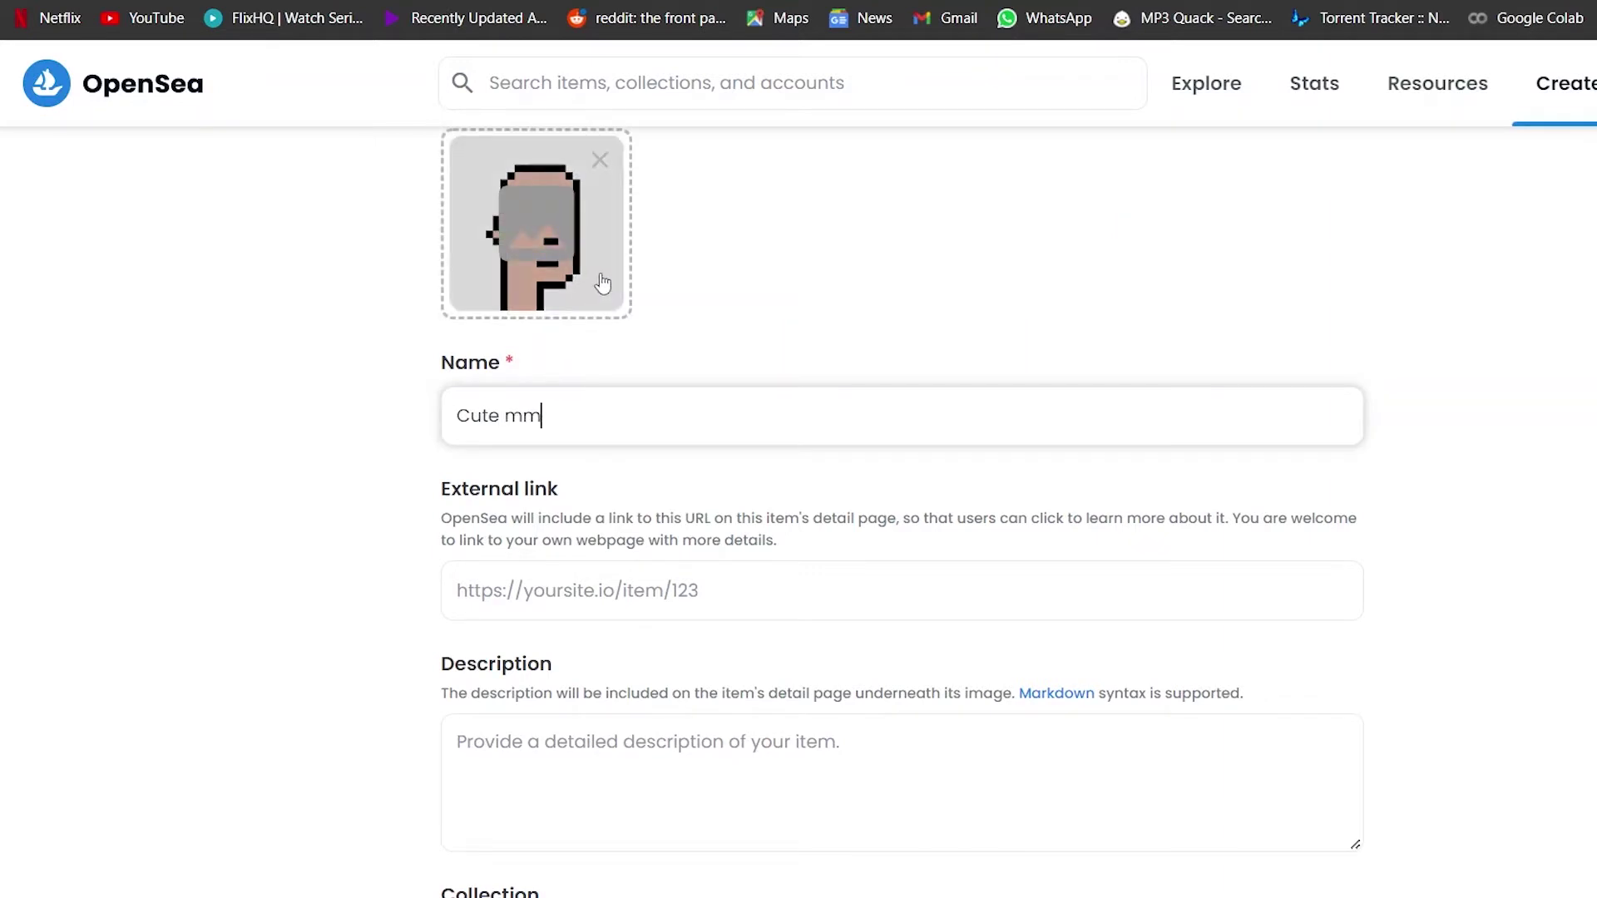
{"action": "type", "text": "m"}
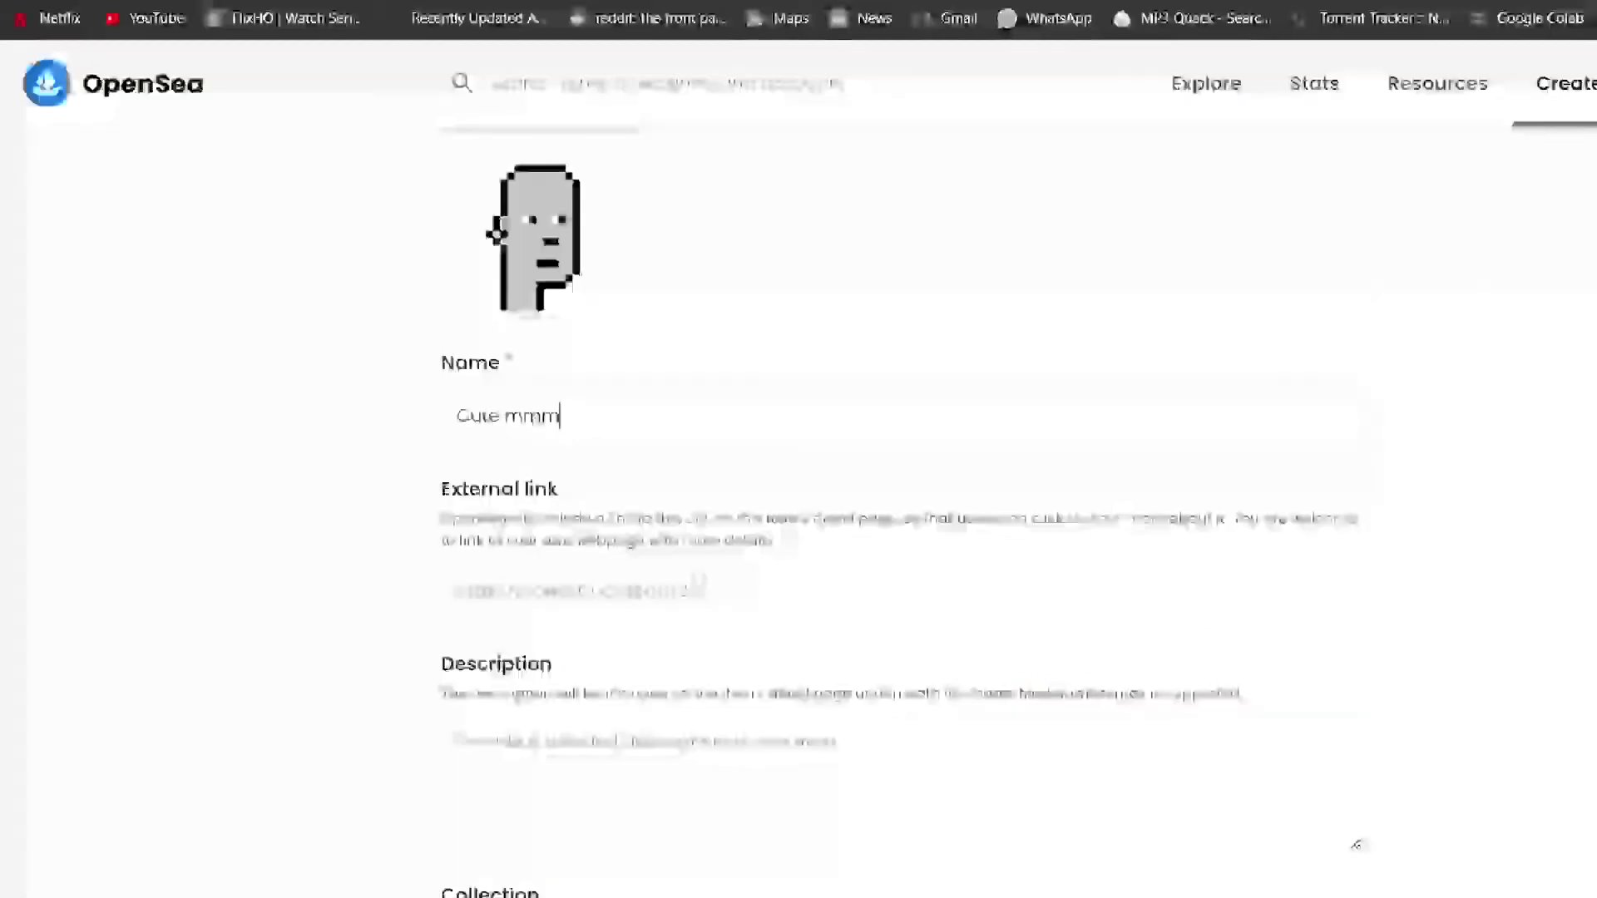
{"action": "scroll", "coordinate": [582, 566], "scroll_direction": "down", "scroll_amount": 3}
{"action": "left_click", "coordinate": [543, 545]}
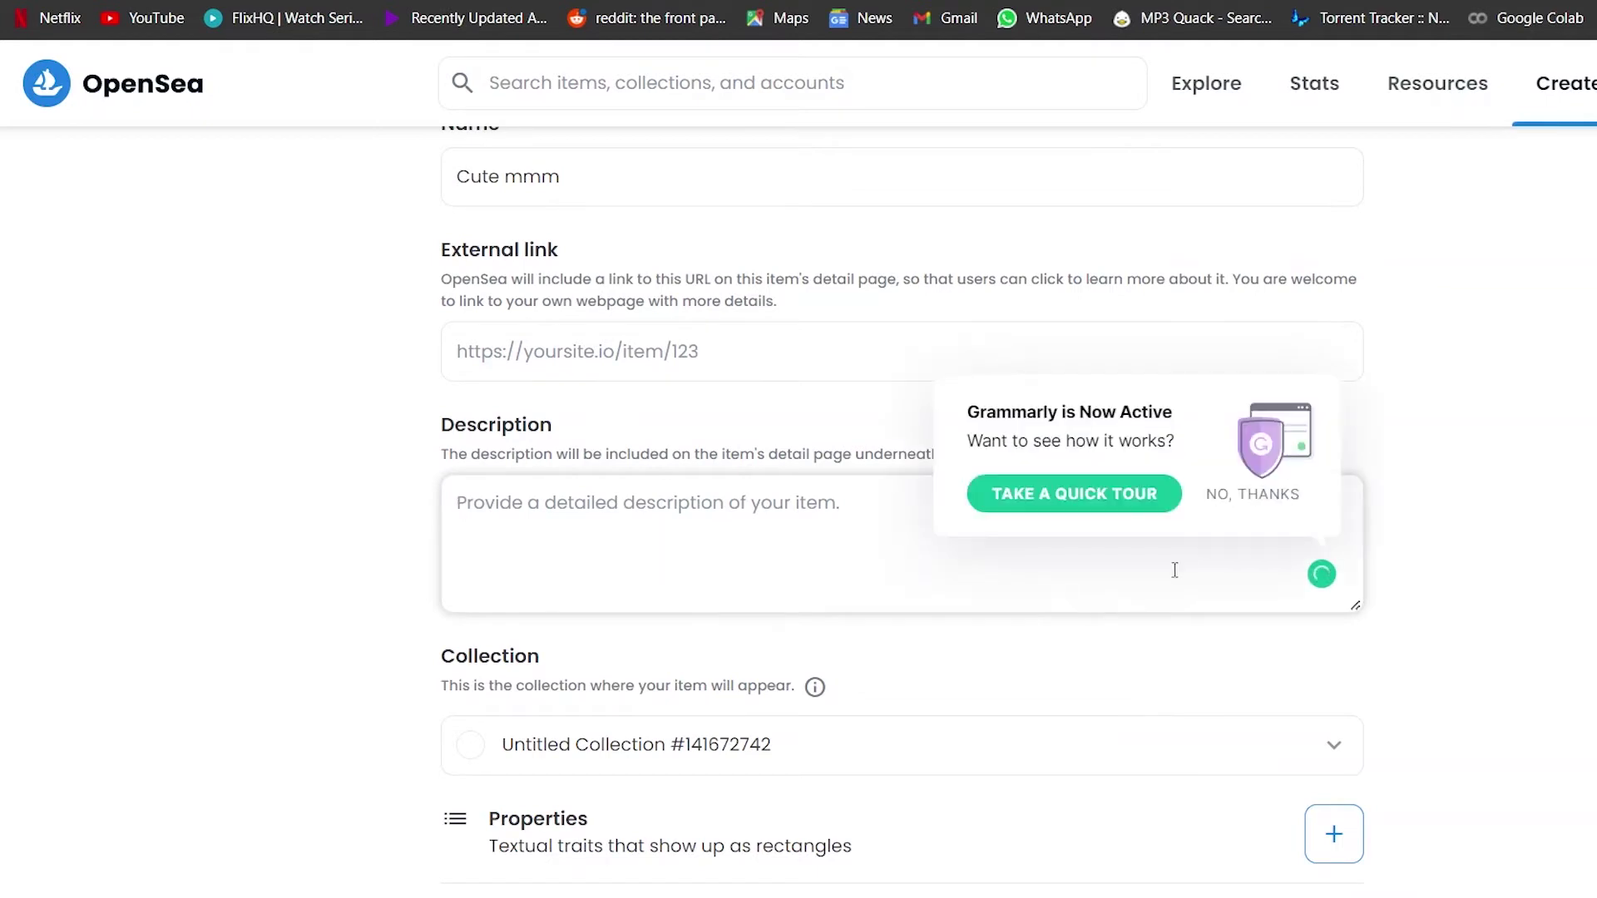
{"action": "left_click", "coordinate": [1253, 494]}
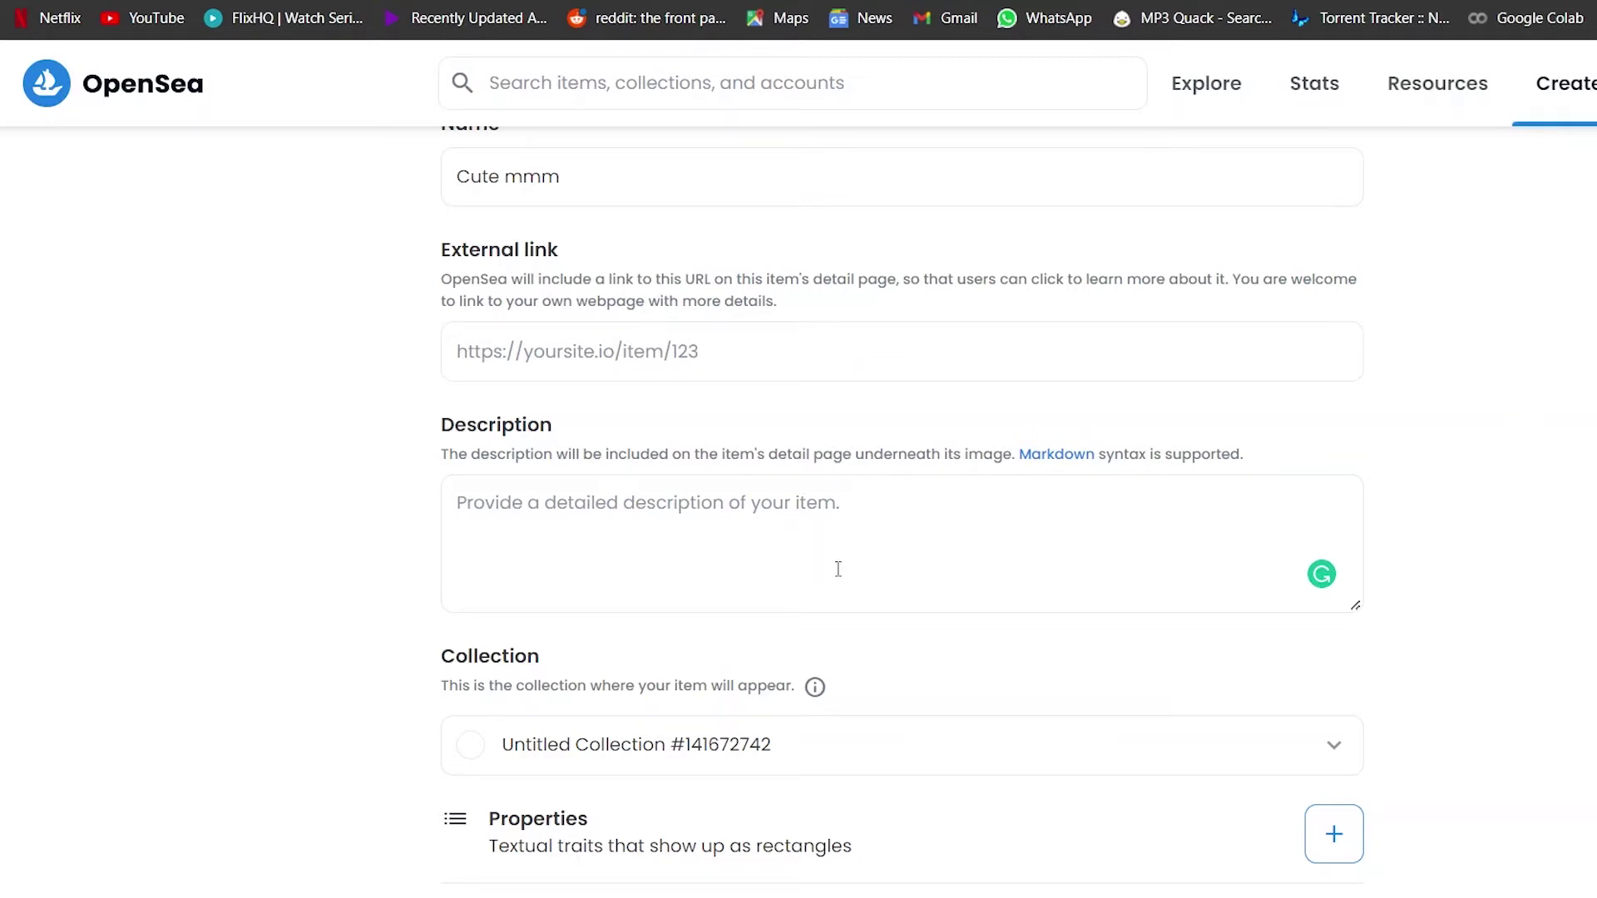
{"action": "left_click", "coordinate": [837, 540]}
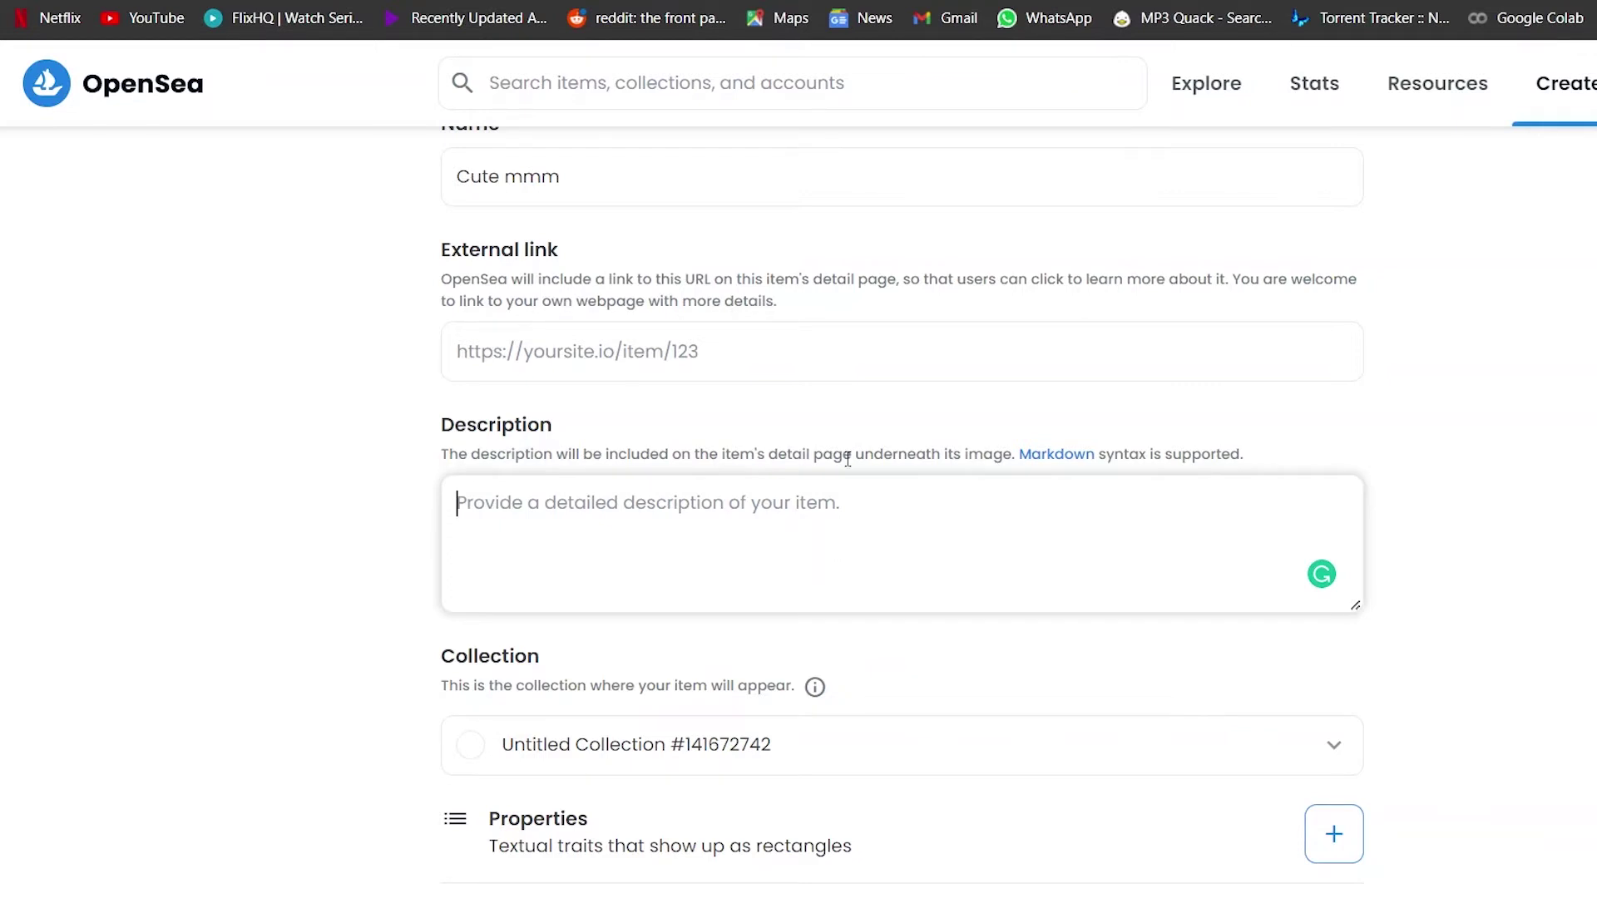
{"action": "scroll", "coordinate": [746, 502], "scroll_direction": "down", "scroll_amount": 3}
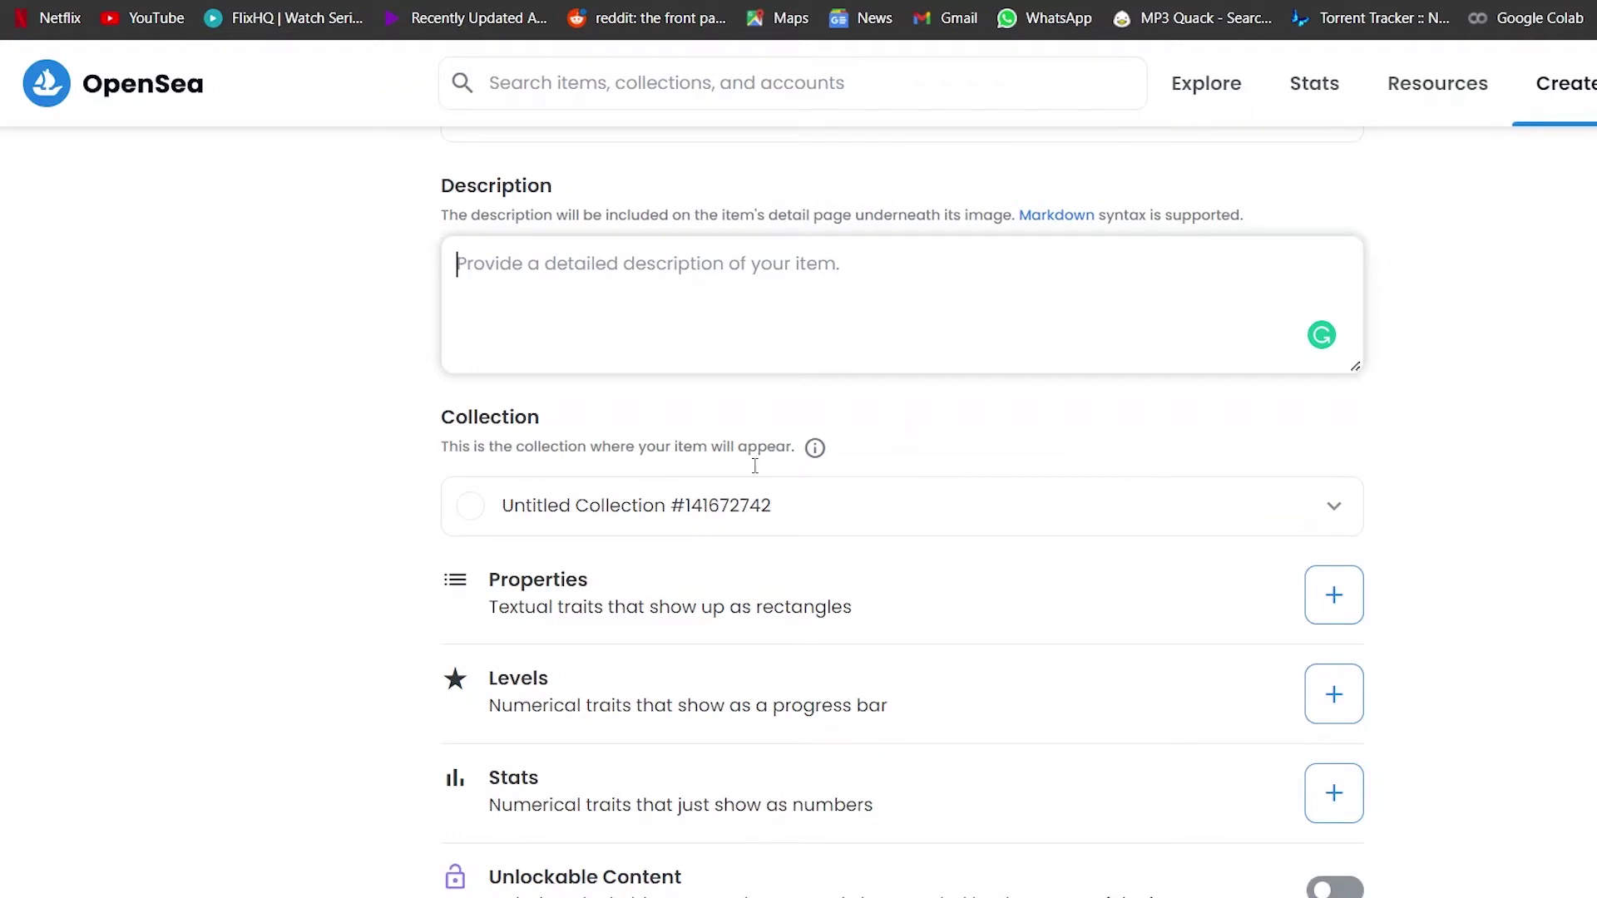
- Assign the item to the Beanie man#32 collection
{"action": "left_click", "coordinate": [460, 505]}
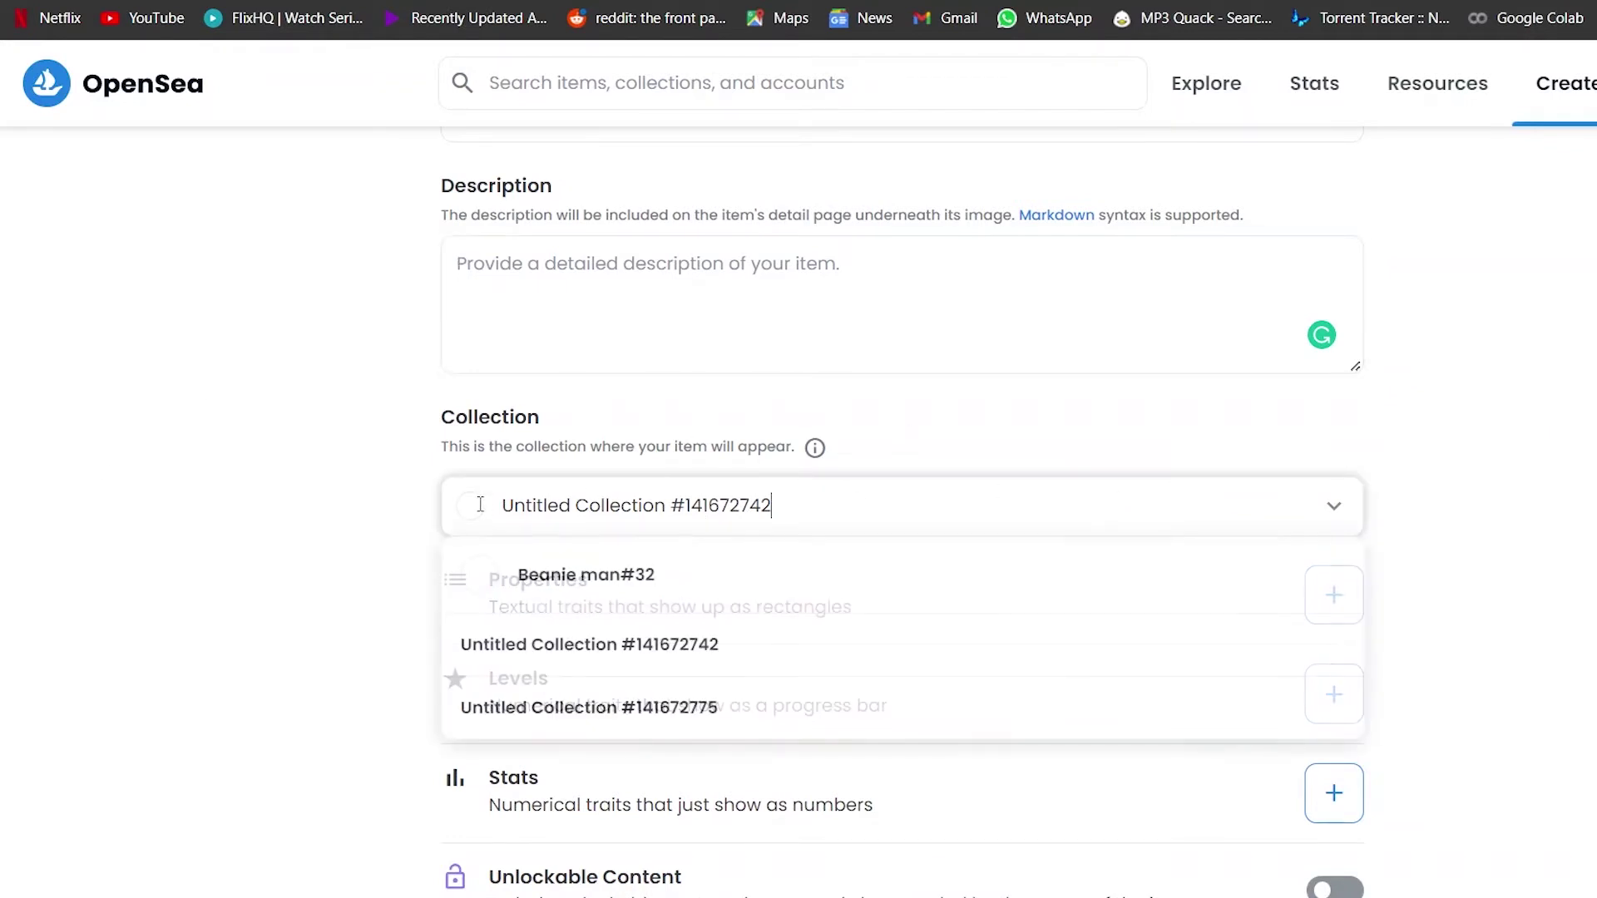
{"action": "left_click", "coordinate": [729, 584]}
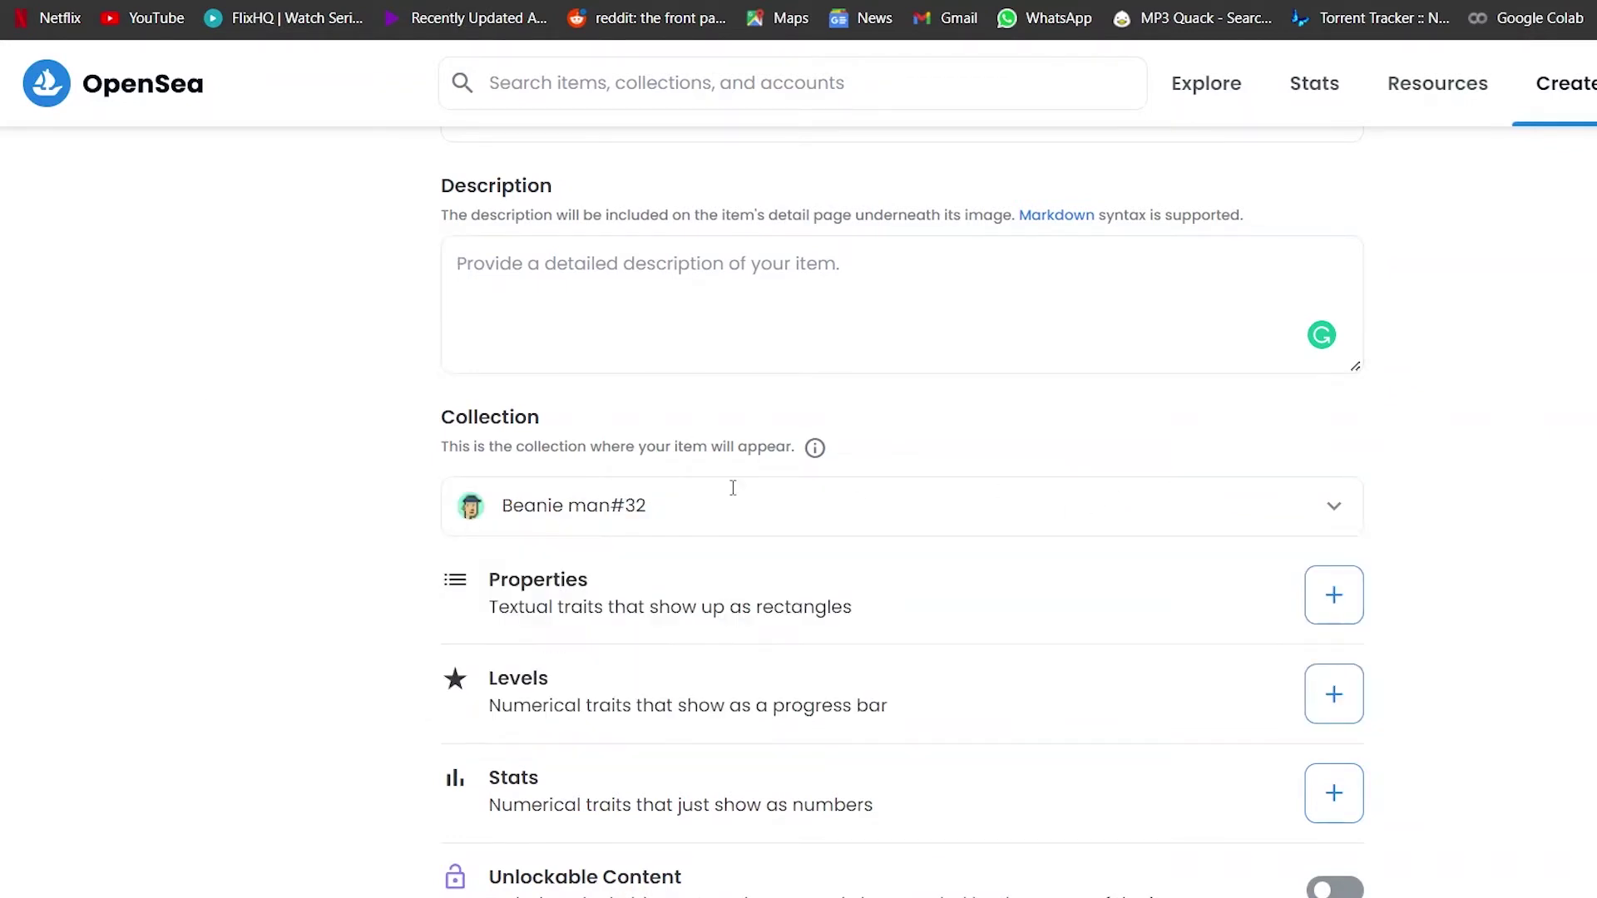
{"action": "scroll", "coordinate": [783, 591], "scroll_direction": "up", "scroll_amount": 3}
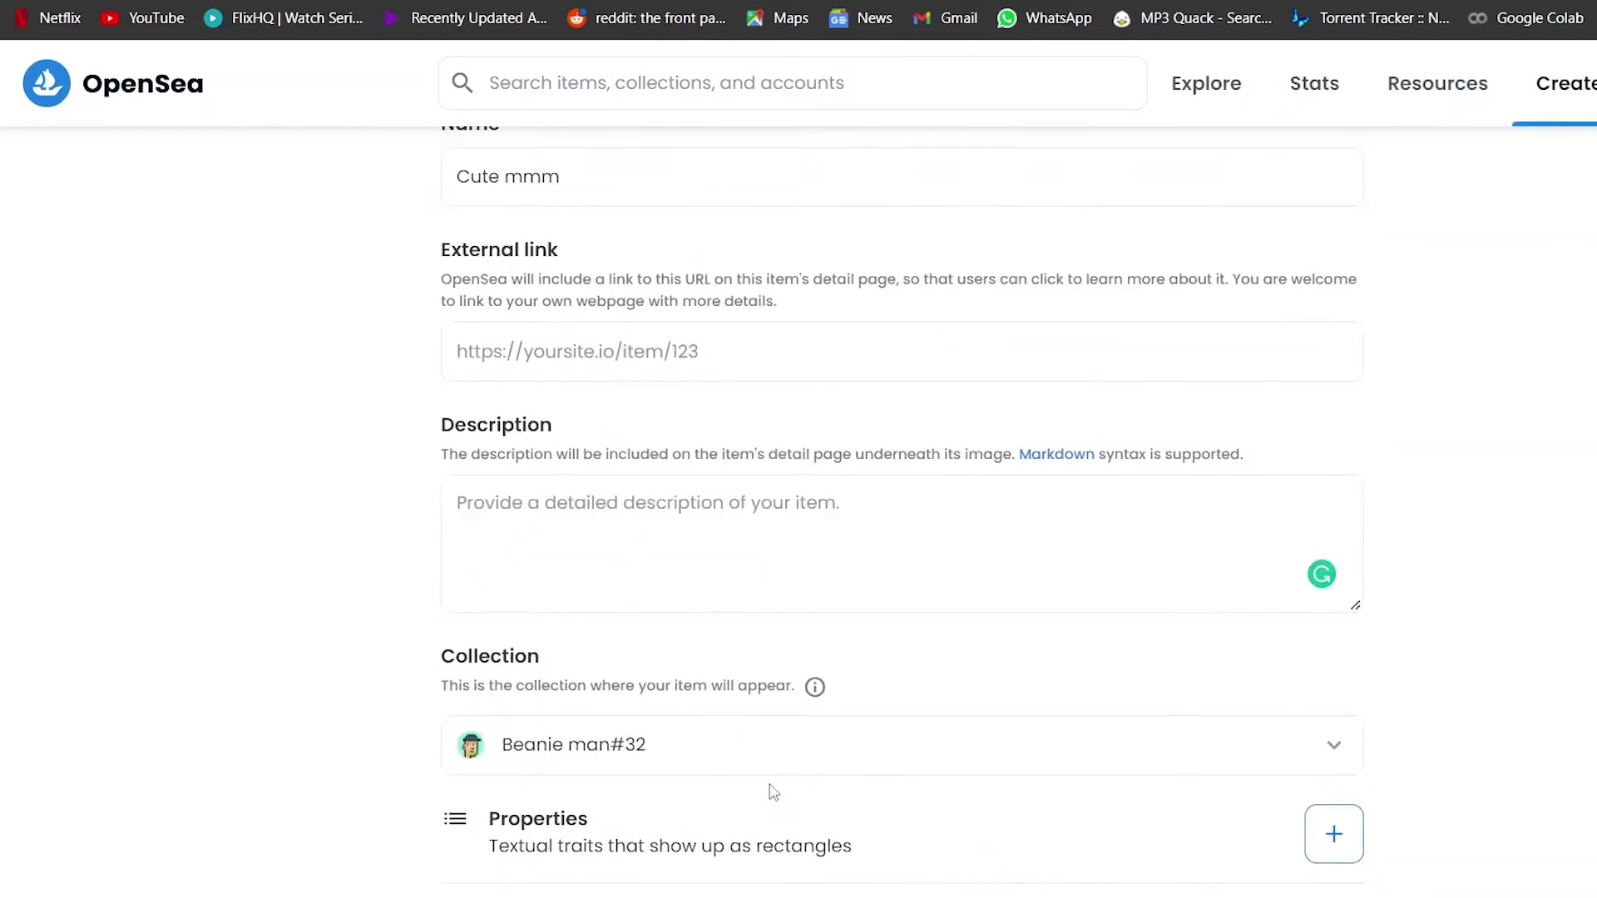
{"action": "scroll", "coordinate": [770, 791], "scroll_direction": "down", "scroll_amount": 5}
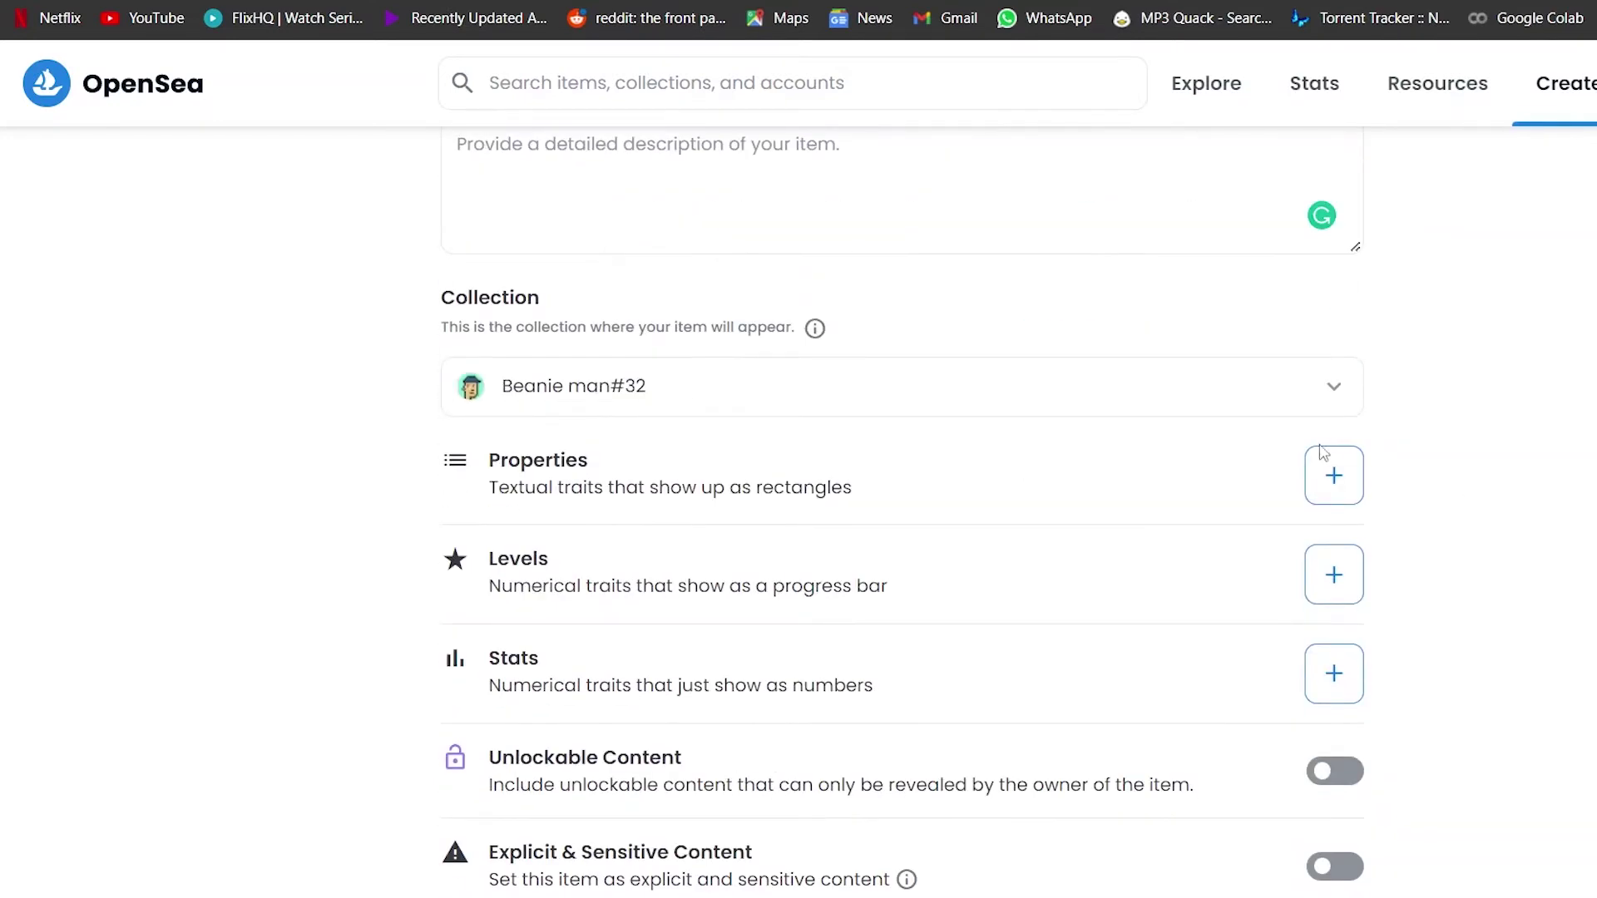
- Open the Add Properties form and close it without adding any properties
{"action": "left_click", "coordinate": [1334, 478]}
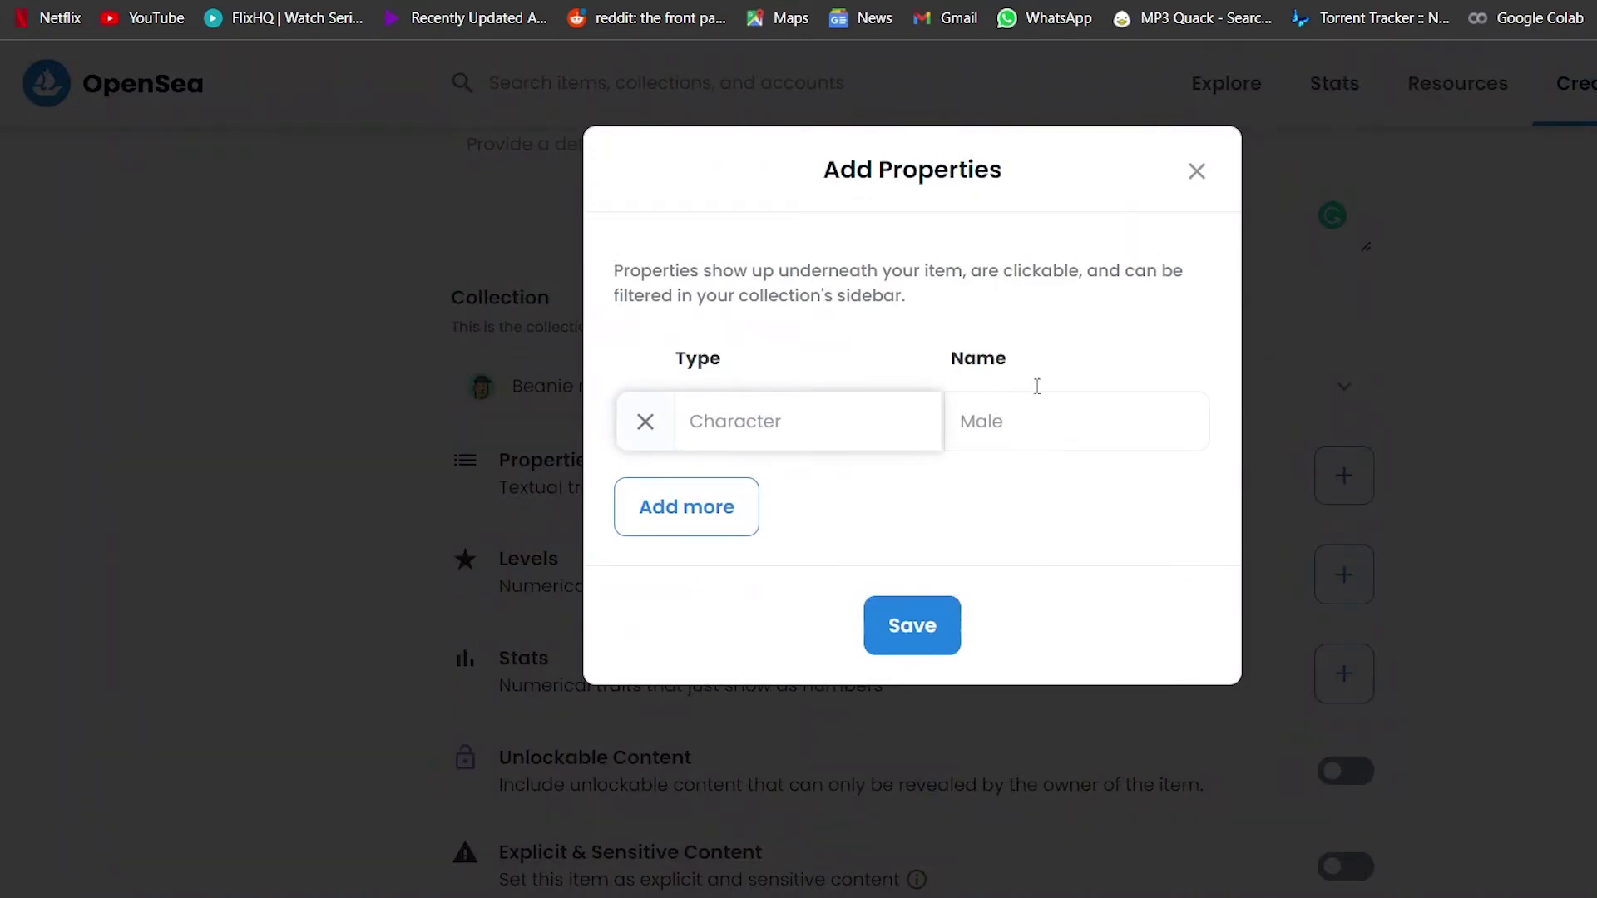
{"action": "left_click", "coordinate": [1197, 172]}
{"action": "scroll", "coordinate": [1194, 189], "scroll_direction": "up", "scroll_amount": 10}
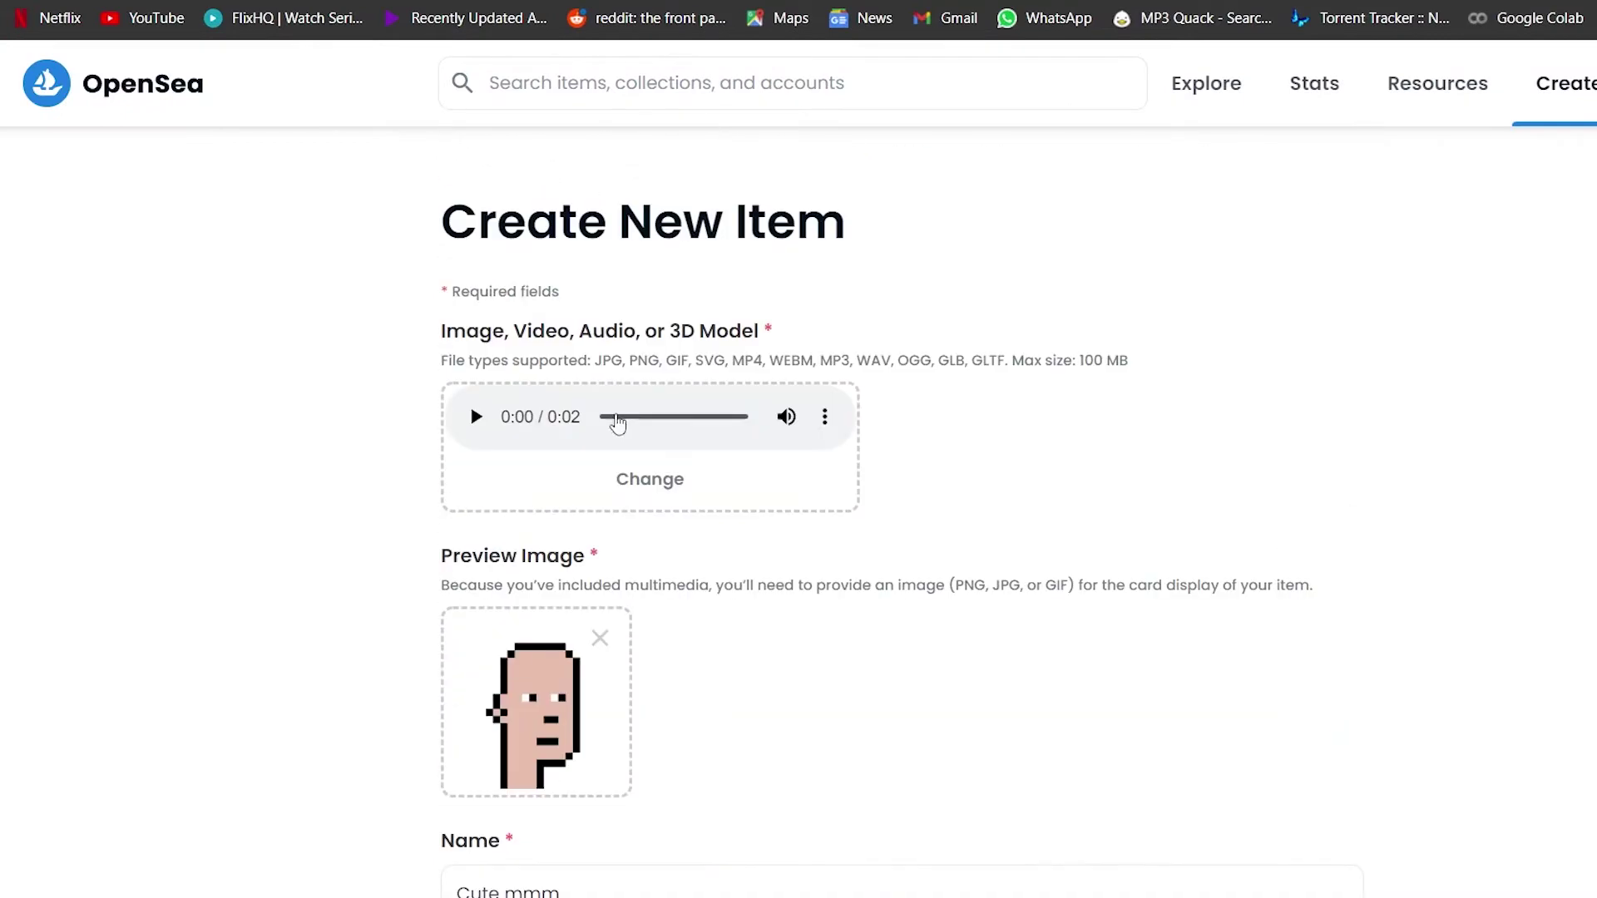
{"action": "scroll", "coordinate": [909, 594], "scroll_direction": "down", "scroll_amount": 12}
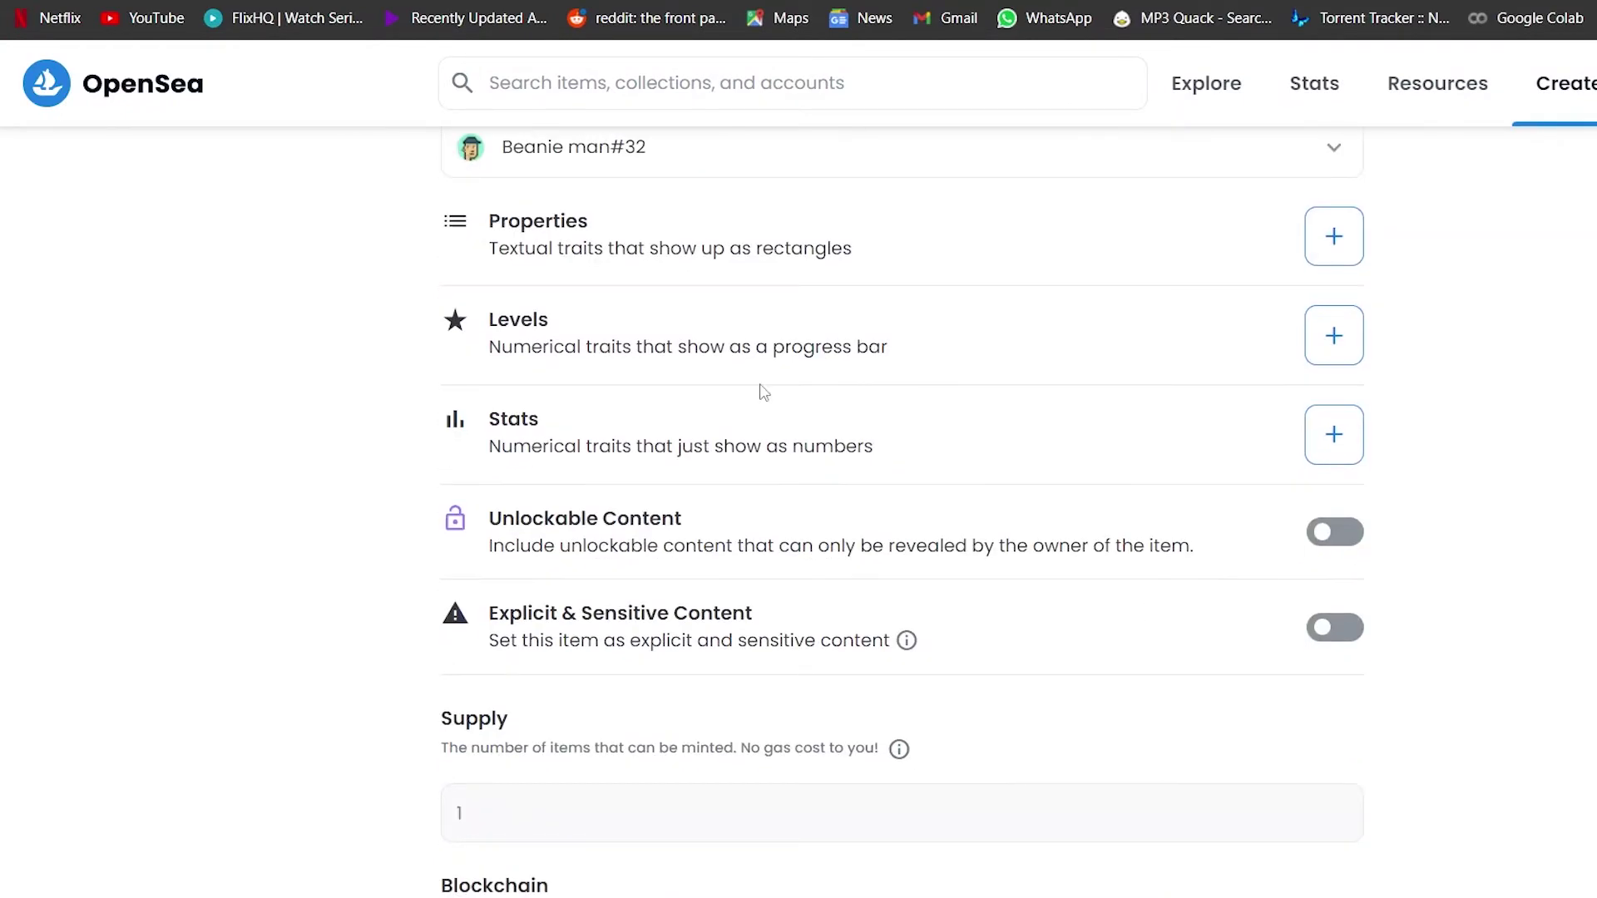
- Switch Unlockable Content on for the item
{"action": "left_click", "coordinate": [1339, 536]}
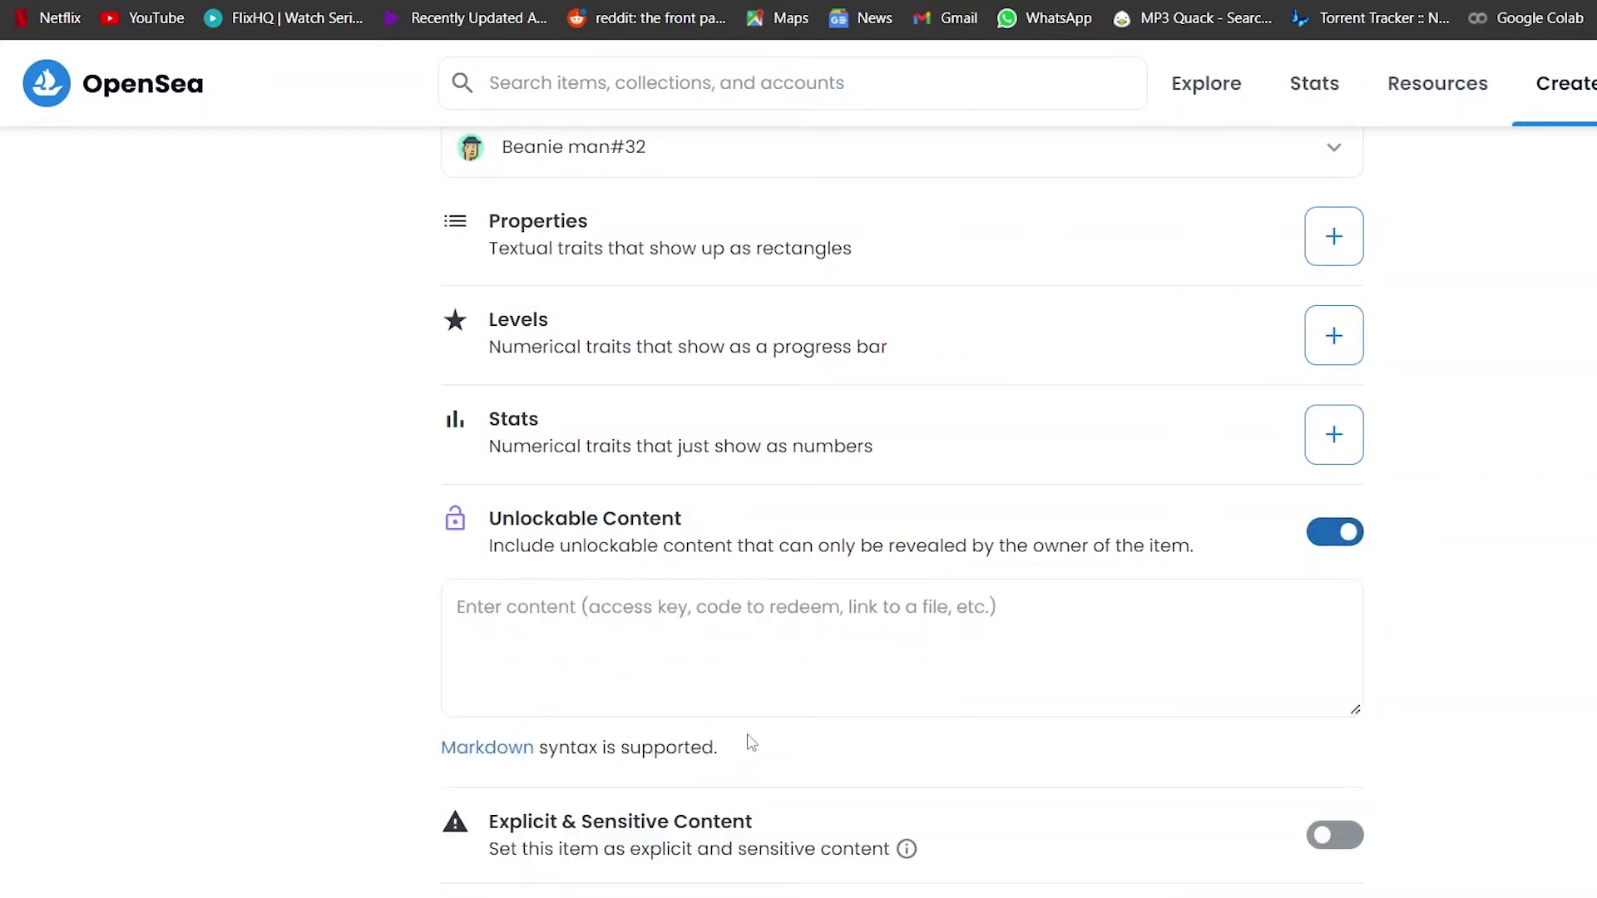
{"action": "scroll", "coordinate": [748, 749], "scroll_direction": "up", "scroll_amount": 12}
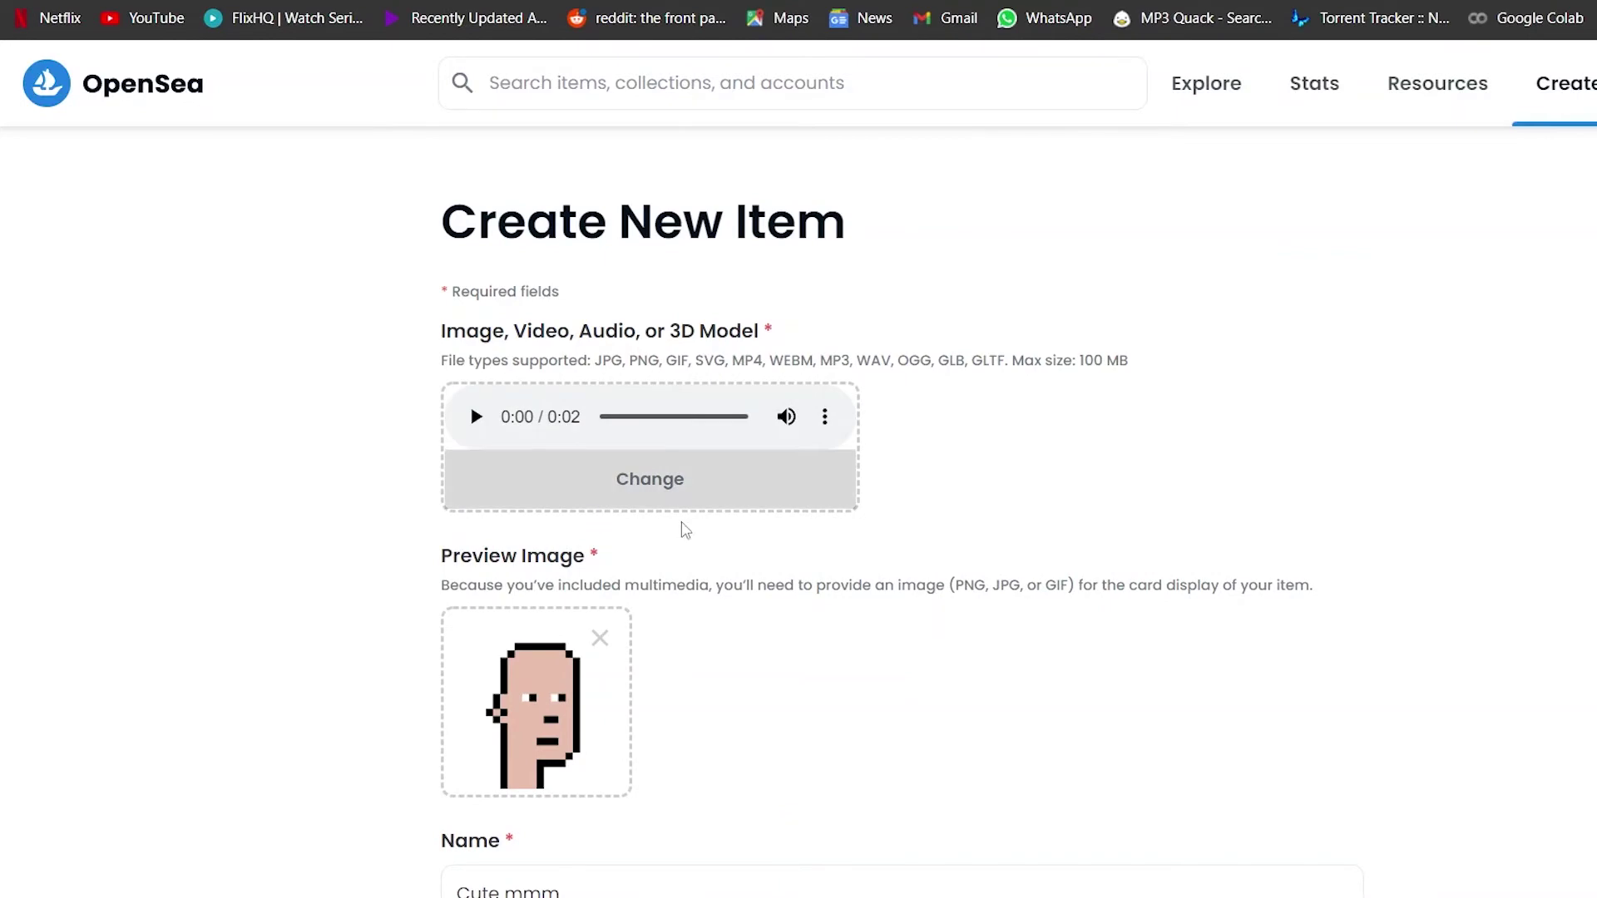
{"action": "scroll", "coordinate": [838, 652], "scroll_direction": "down", "scroll_amount": 15}
{"action": "scroll", "coordinate": [899, 406], "scroll_direction": "up", "scroll_amount": 3}
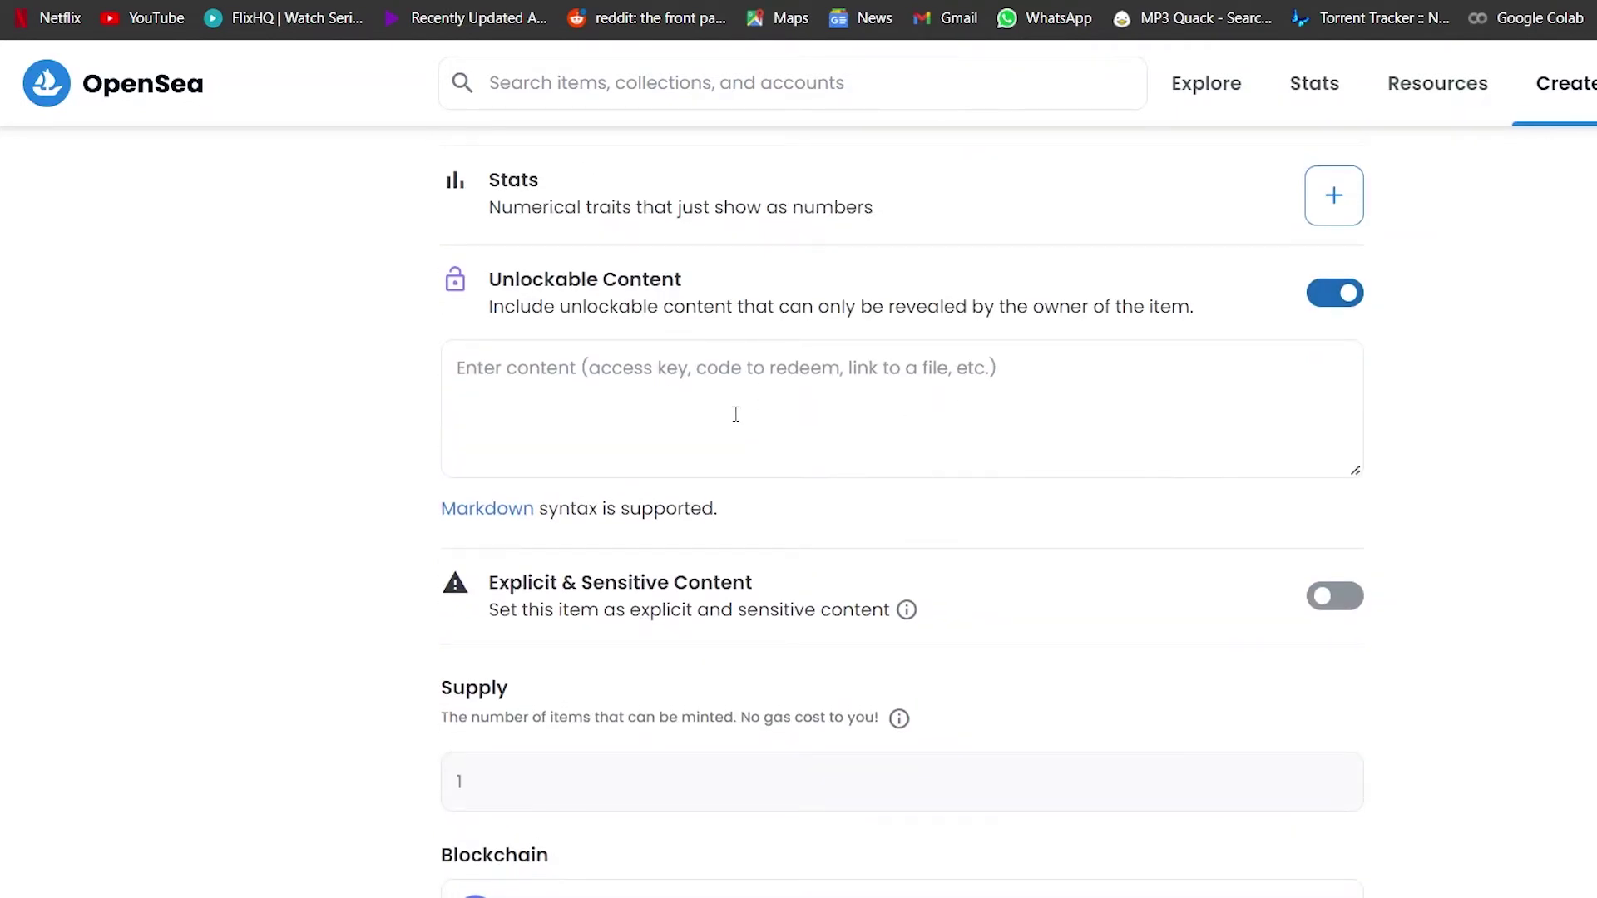
- Turn Unlockable Content back off and check the Blockchain field still reads Ethereum
{"action": "scroll", "coordinate": [814, 413], "scroll_direction": "up", "scroll_amount": 3}
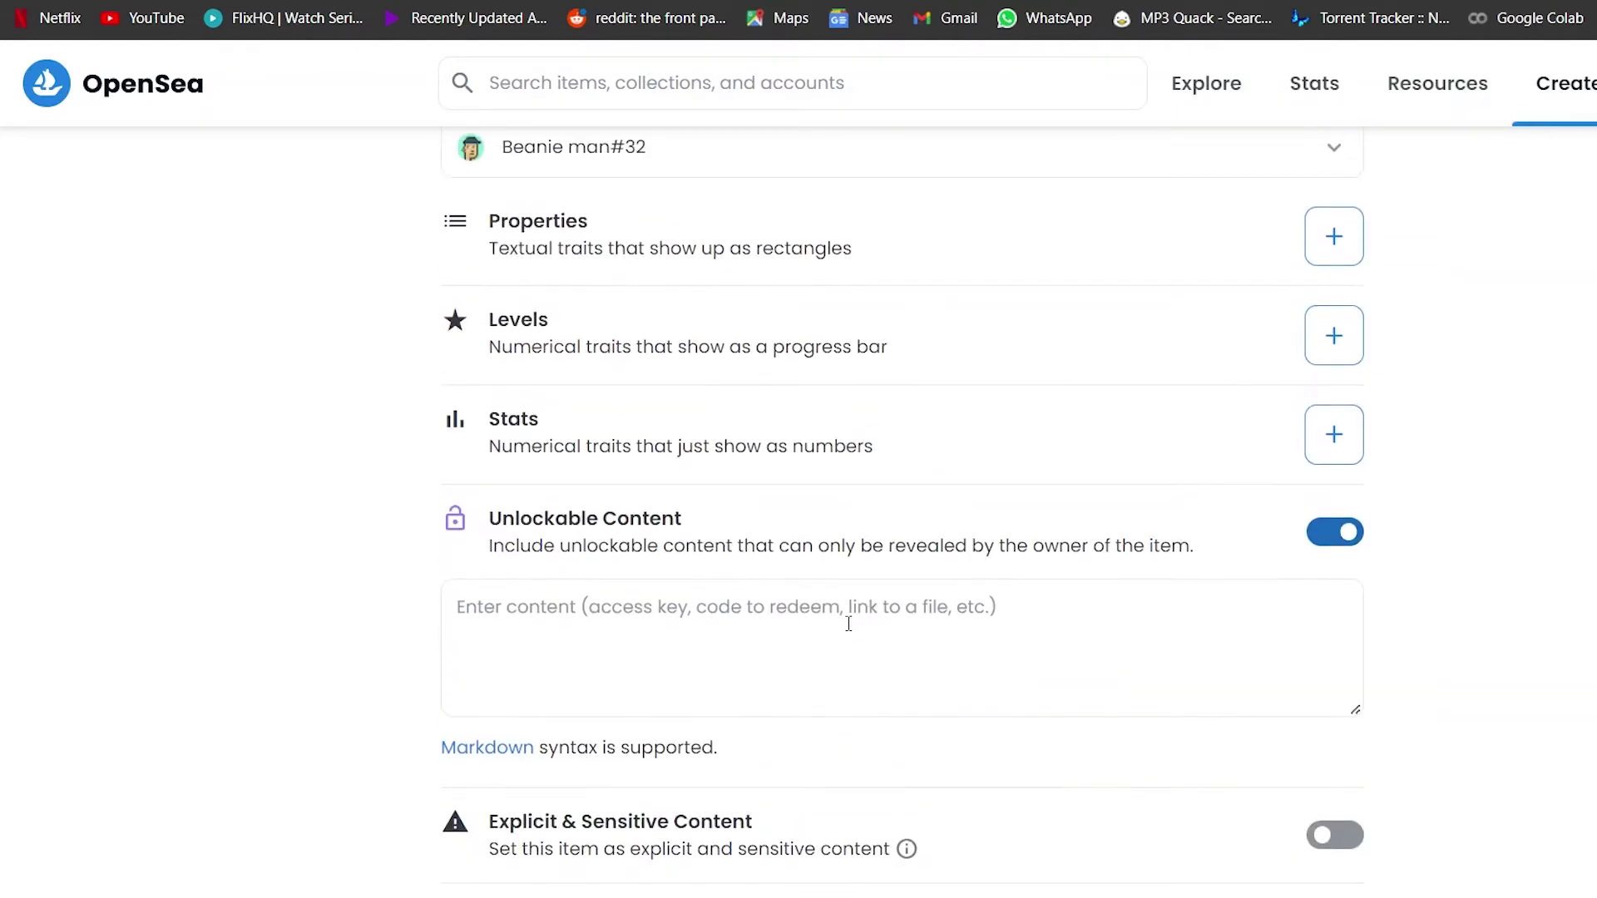
{"action": "left_click", "coordinate": [1330, 533]}
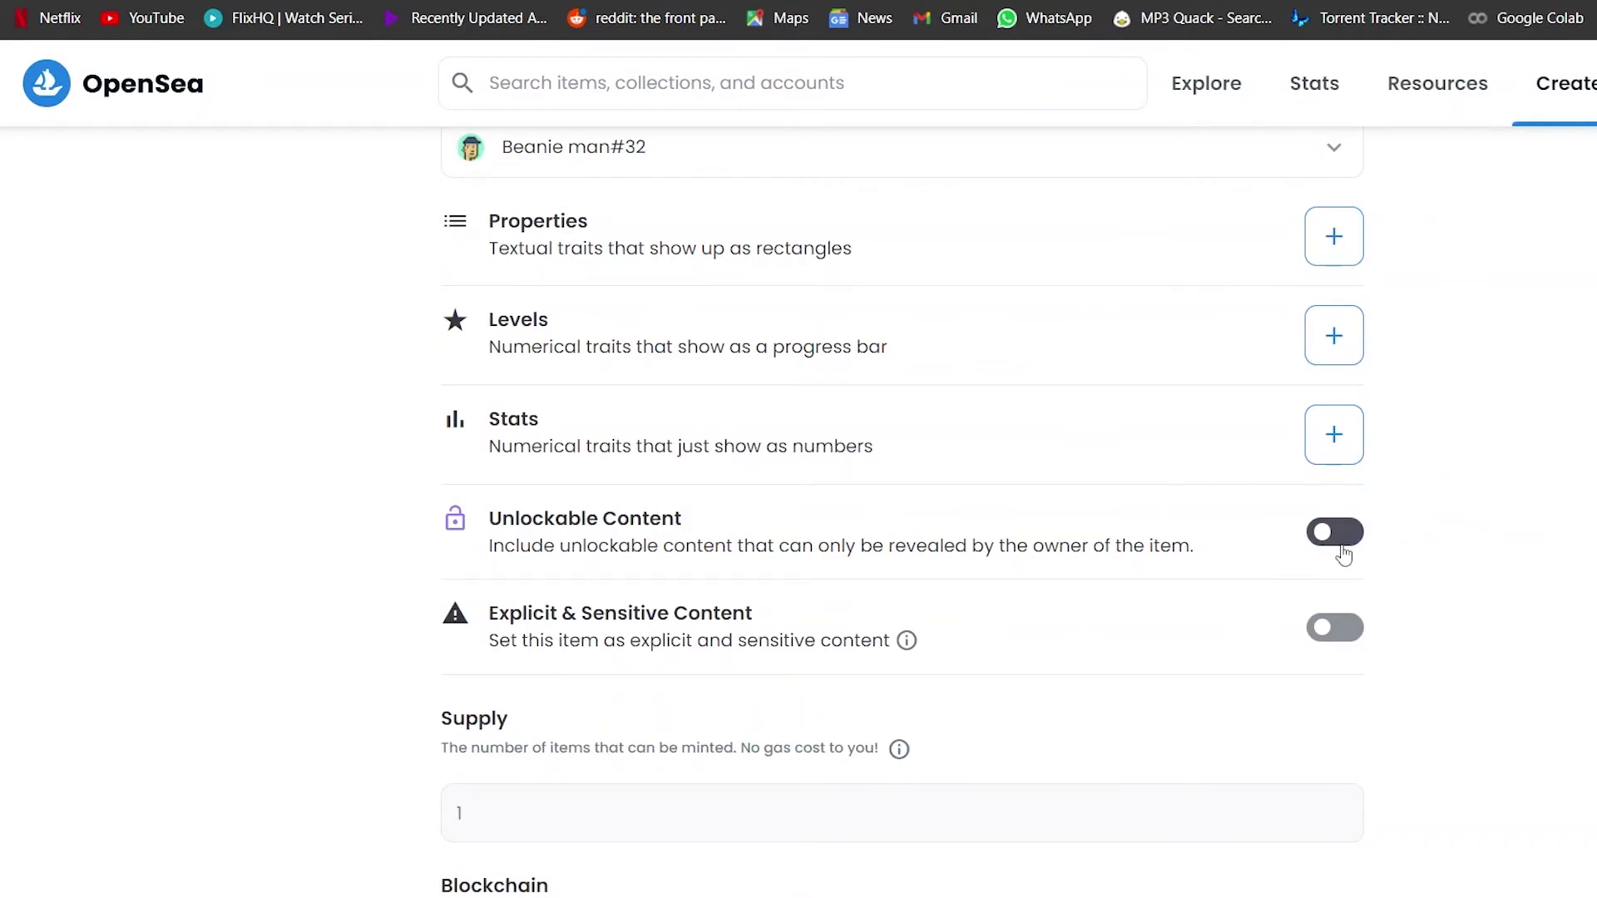
{"action": "scroll", "coordinate": [1340, 549], "scroll_direction": "down", "scroll_amount": 1}
{"action": "scroll", "coordinate": [699, 592], "scroll_direction": "down", "scroll_amount": 1}
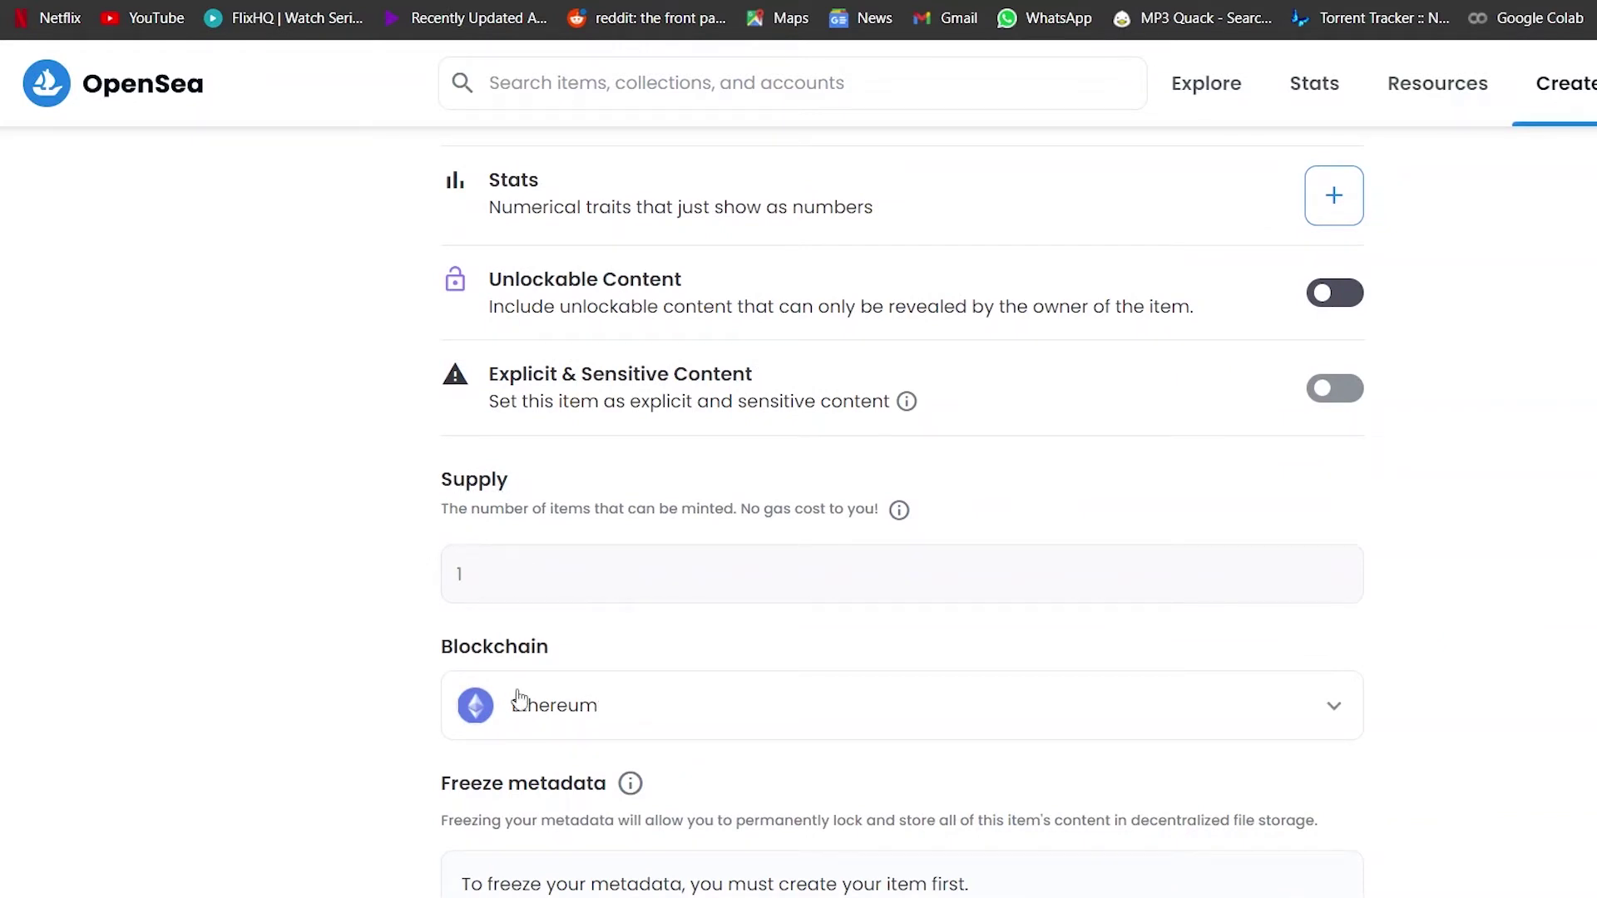
{"action": "scroll", "coordinate": [574, 696], "scroll_direction": "down", "scroll_amount": 1}
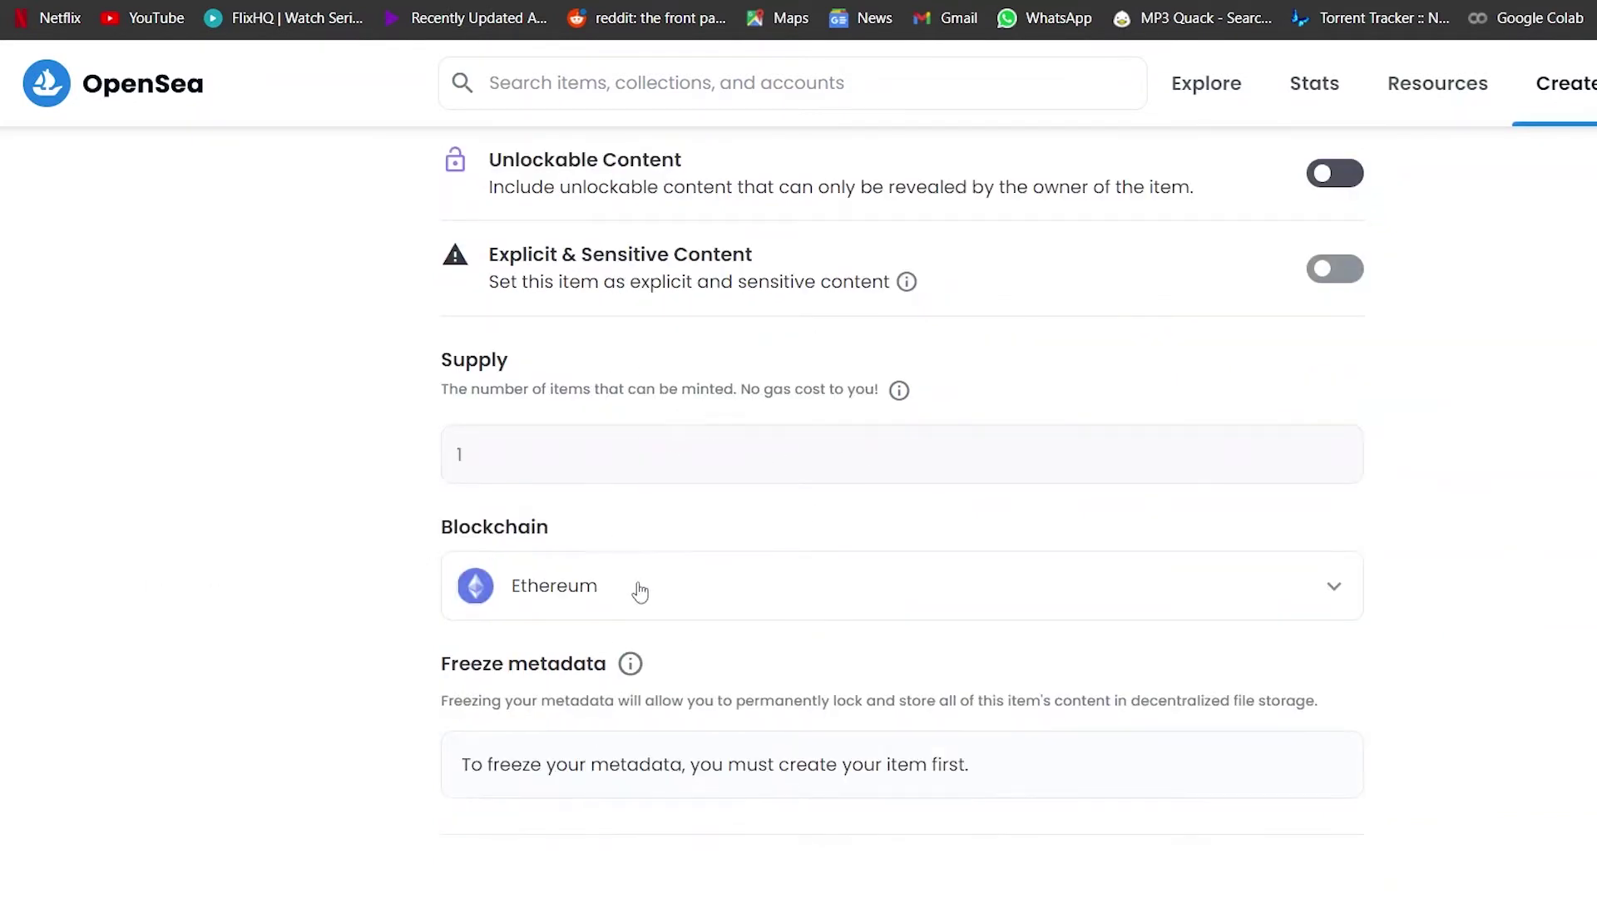
{"action": "left_click", "coordinate": [602, 591]}
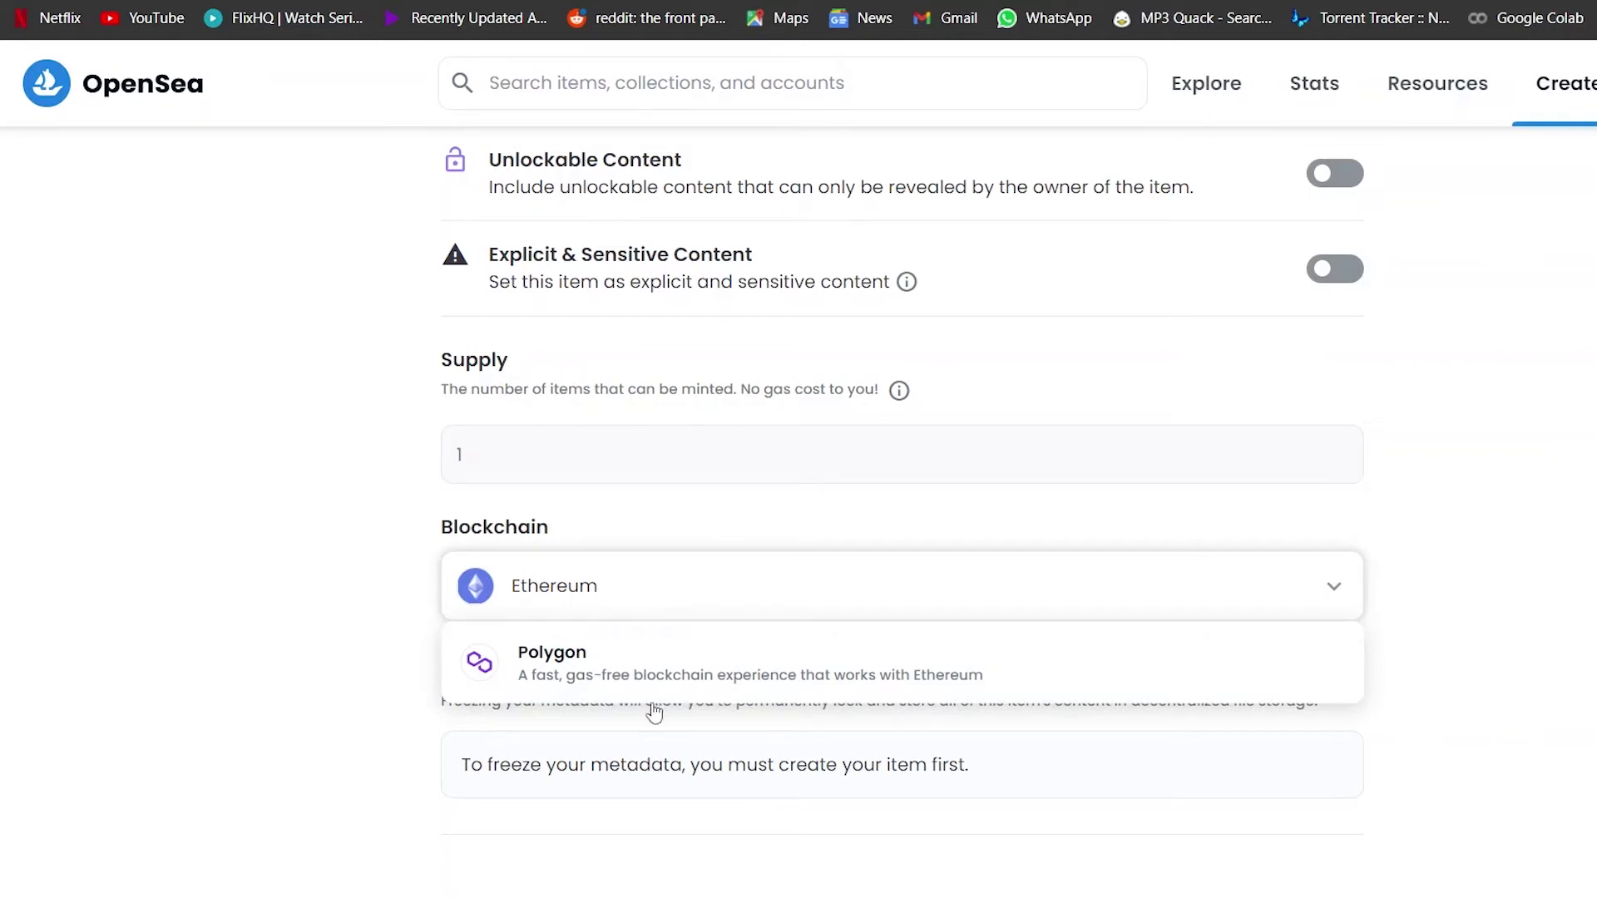
{"action": "left_click", "coordinate": [247, 619]}
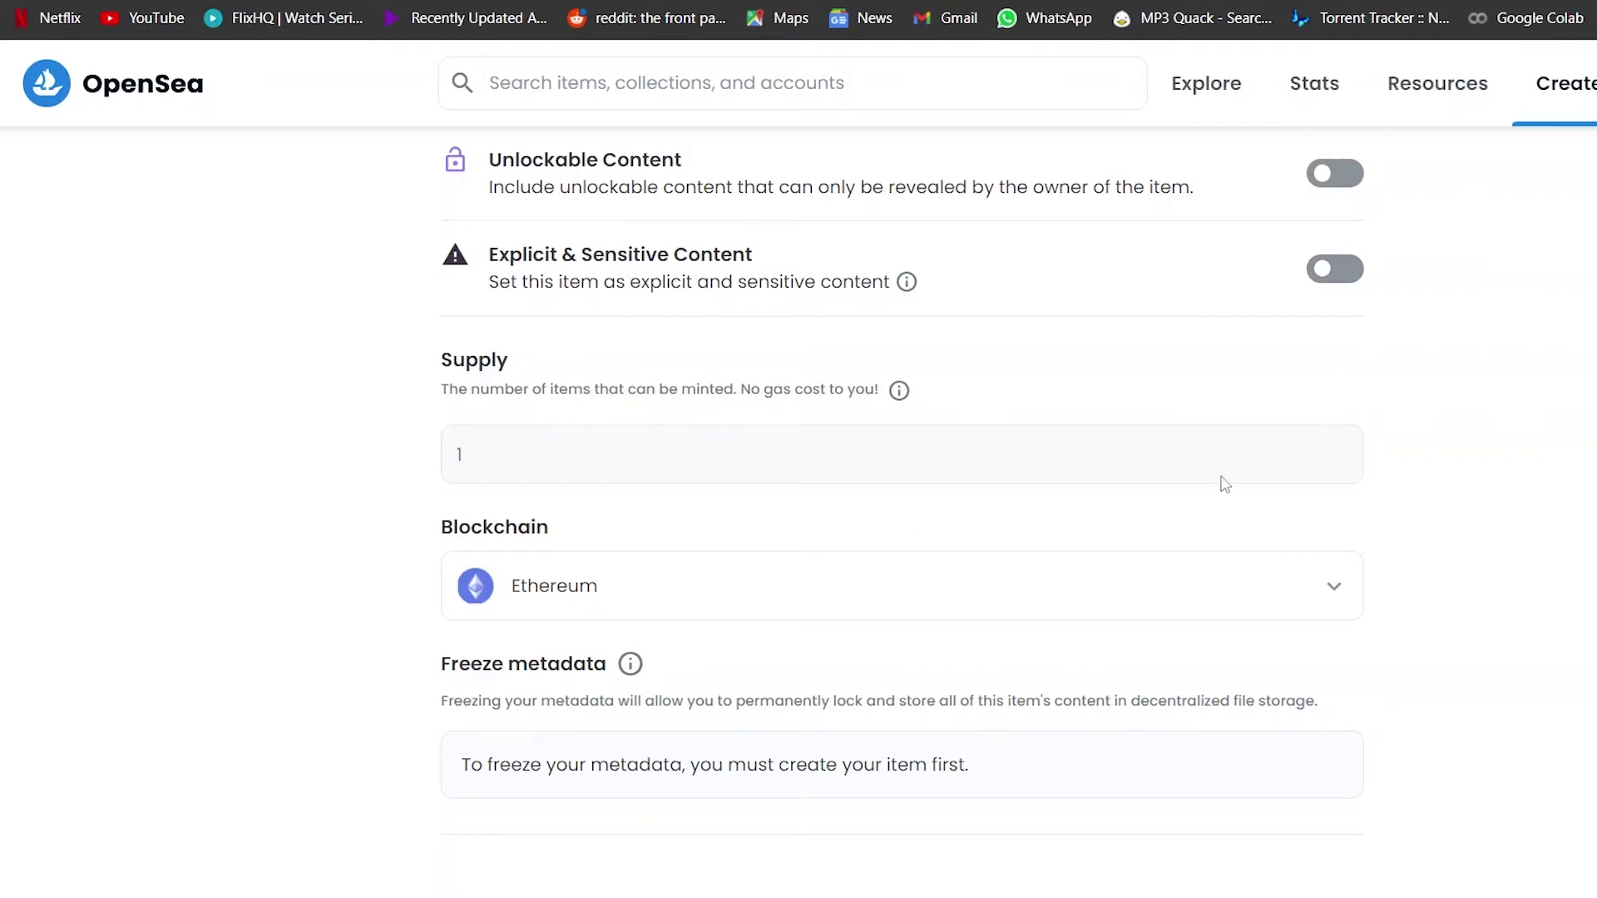
- Open Etherscan's gas tracker at etherscan.io/gastracker in a new tab
{"action": "key", "text": "ctrl+t"}
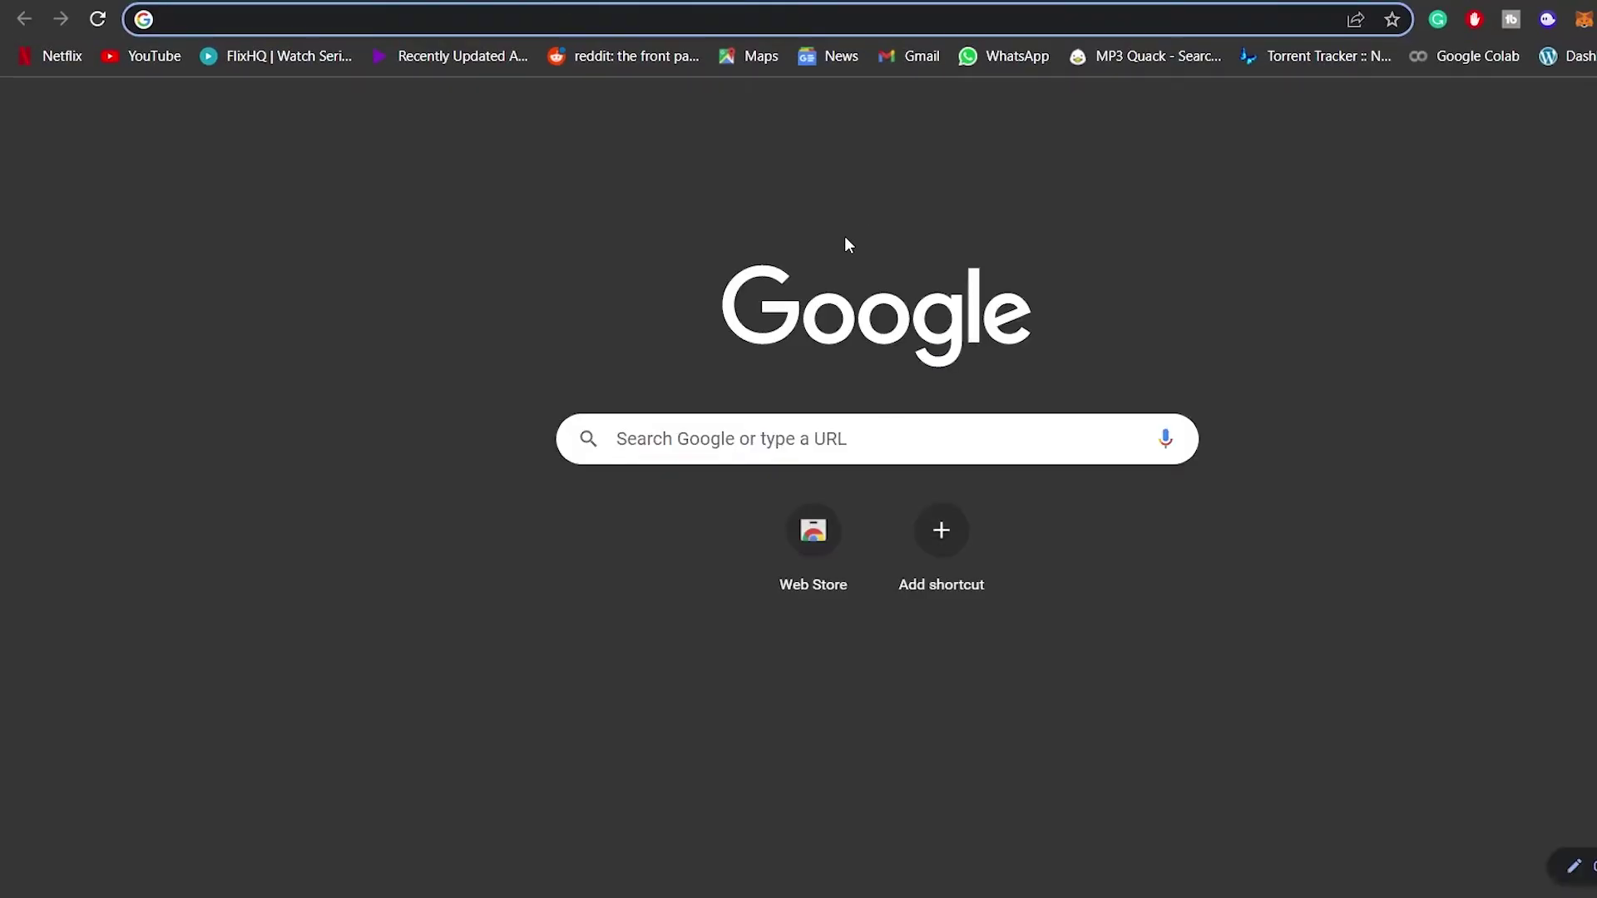
{"action": "type", "text": "eter"}
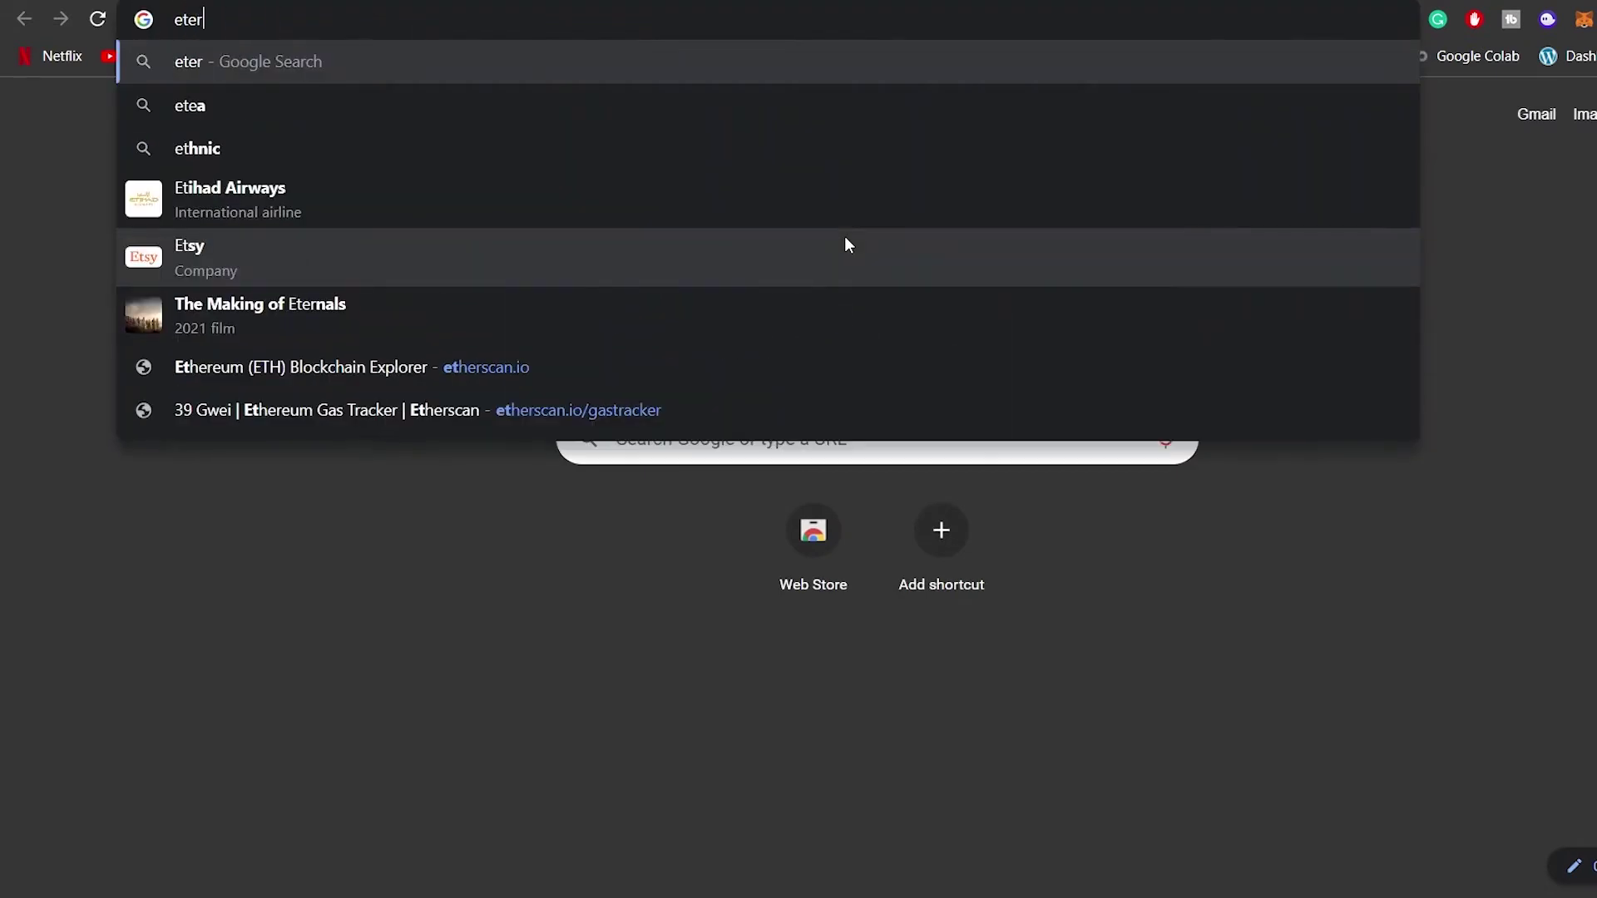
{"action": "key", "text": "BackSpace"}
{"action": "key", "text": "BackSpace"}
{"action": "type", "text": "herscan.io"}
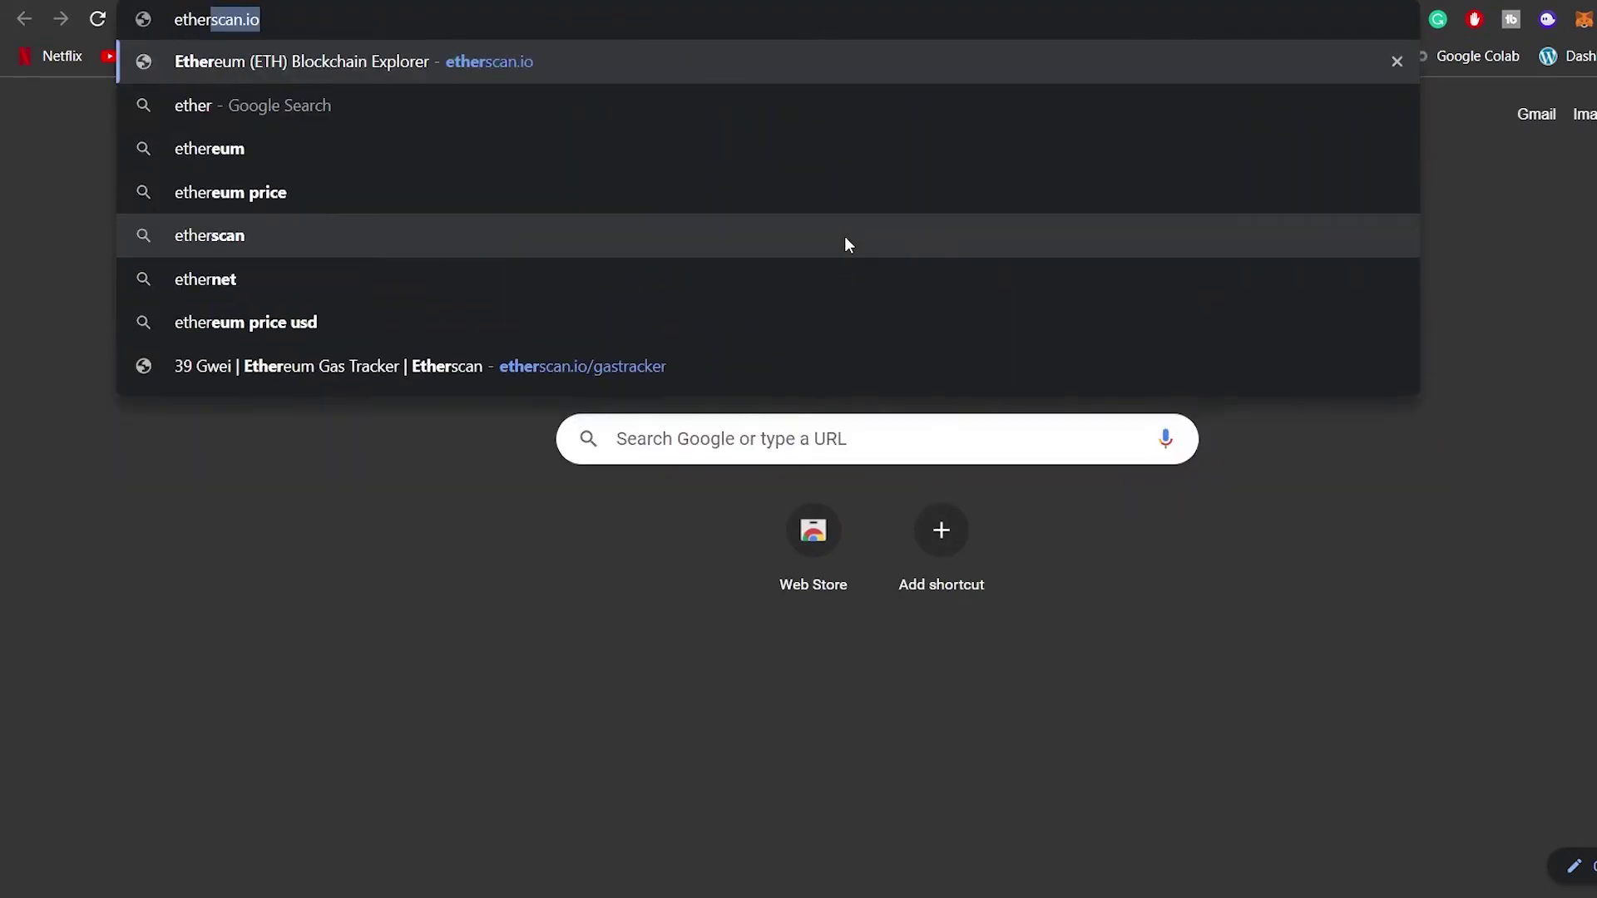
{"action": "key", "text": "Right"}
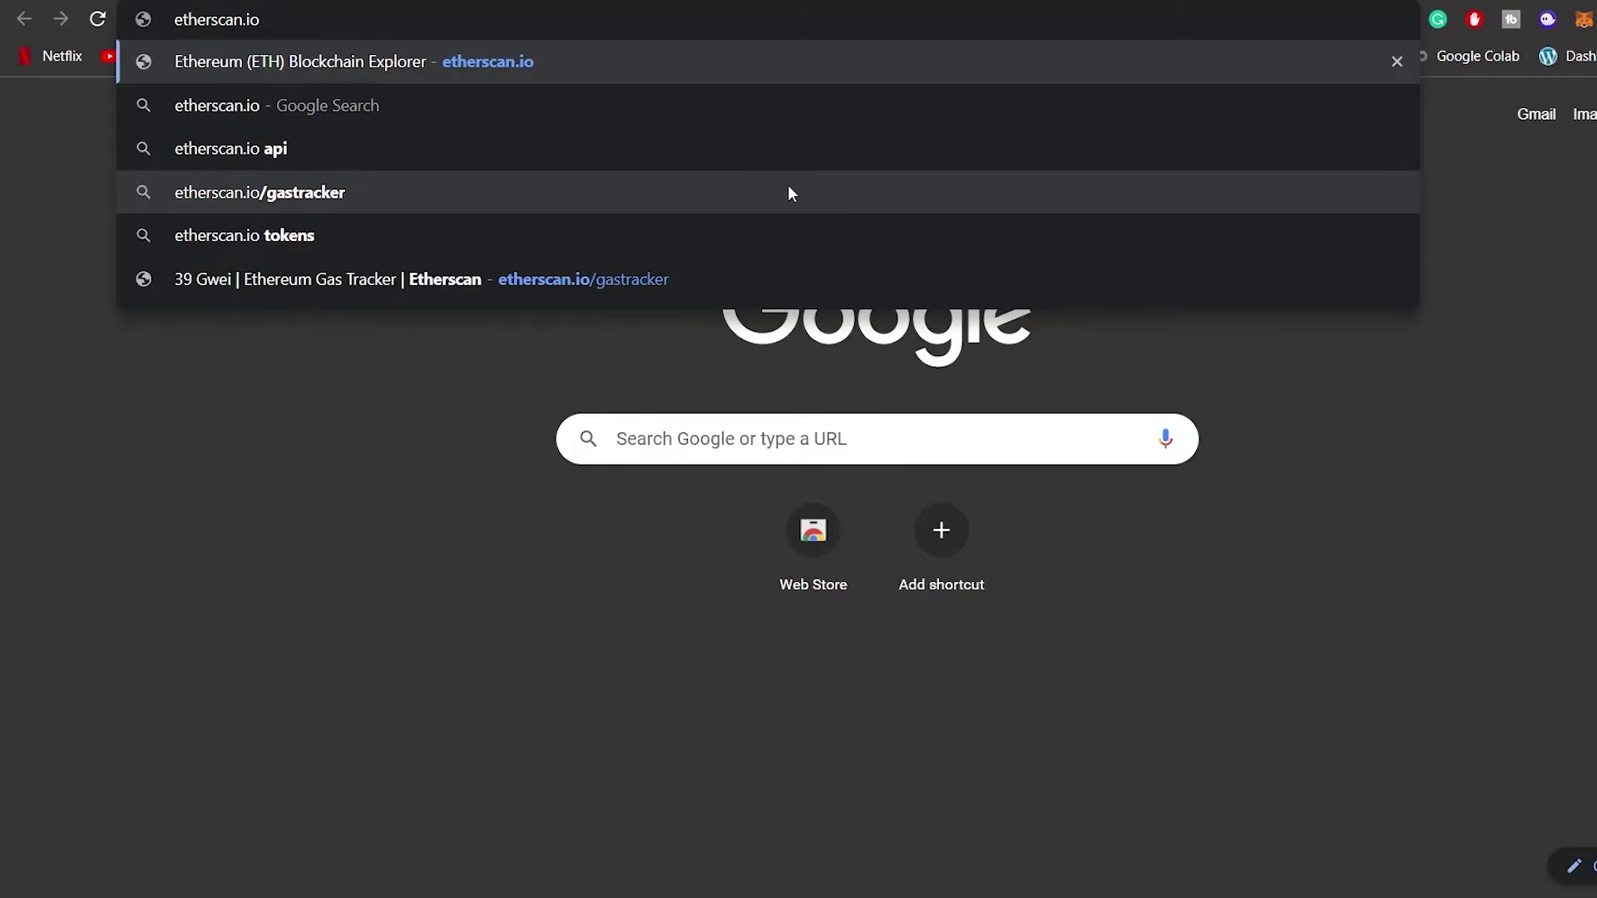
{"action": "left_click", "coordinate": [781, 192]}
- Review the gas tracker, highlighting the 13.15 High cost listed for OpenSea: Sale
{"action": "scroll", "coordinate": [930, 378], "scroll_direction": "down", "scroll_amount": 1}
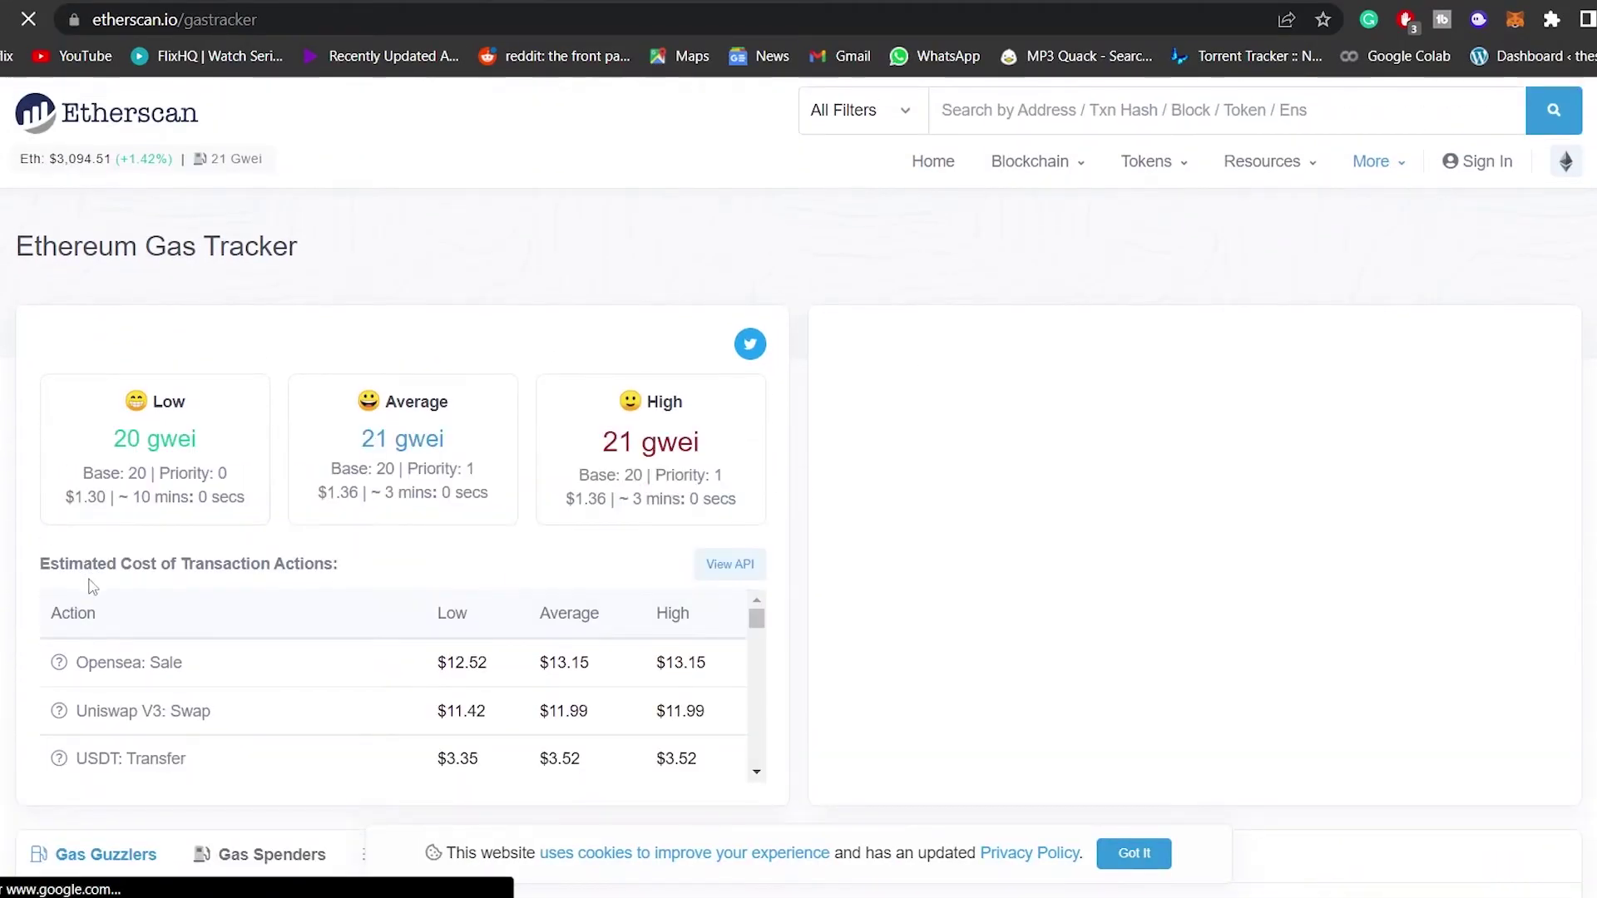
{"action": "scroll", "coordinate": [268, 536], "scroll_direction": "down", "scroll_amount": 2}
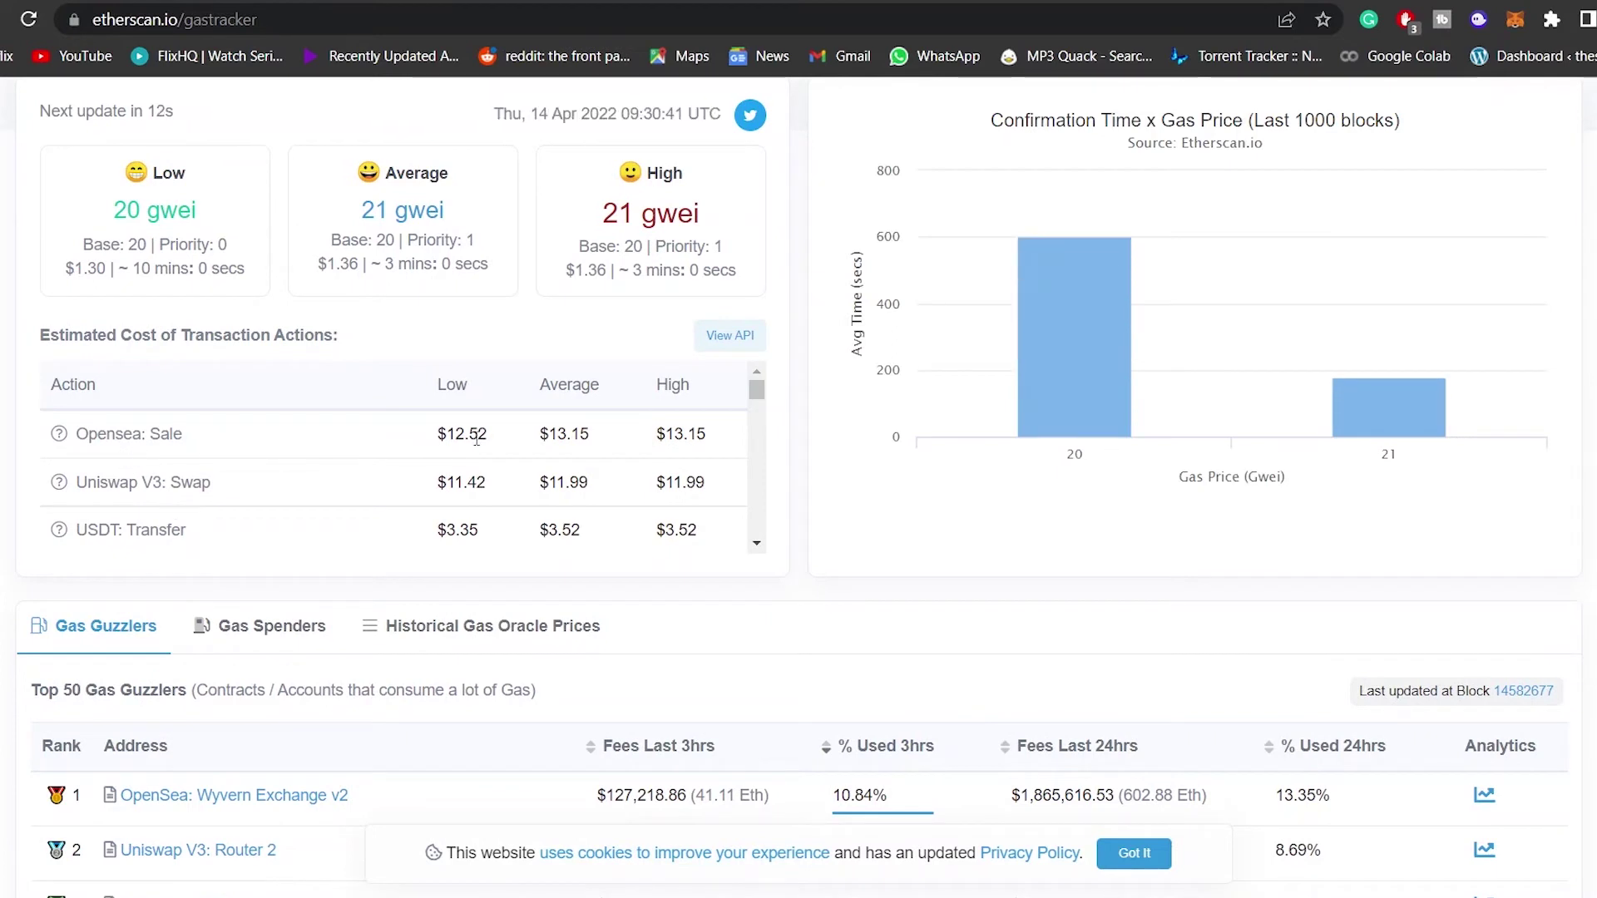
{"action": "scroll", "coordinate": [628, 454], "scroll_direction": "up", "scroll_amount": 2}
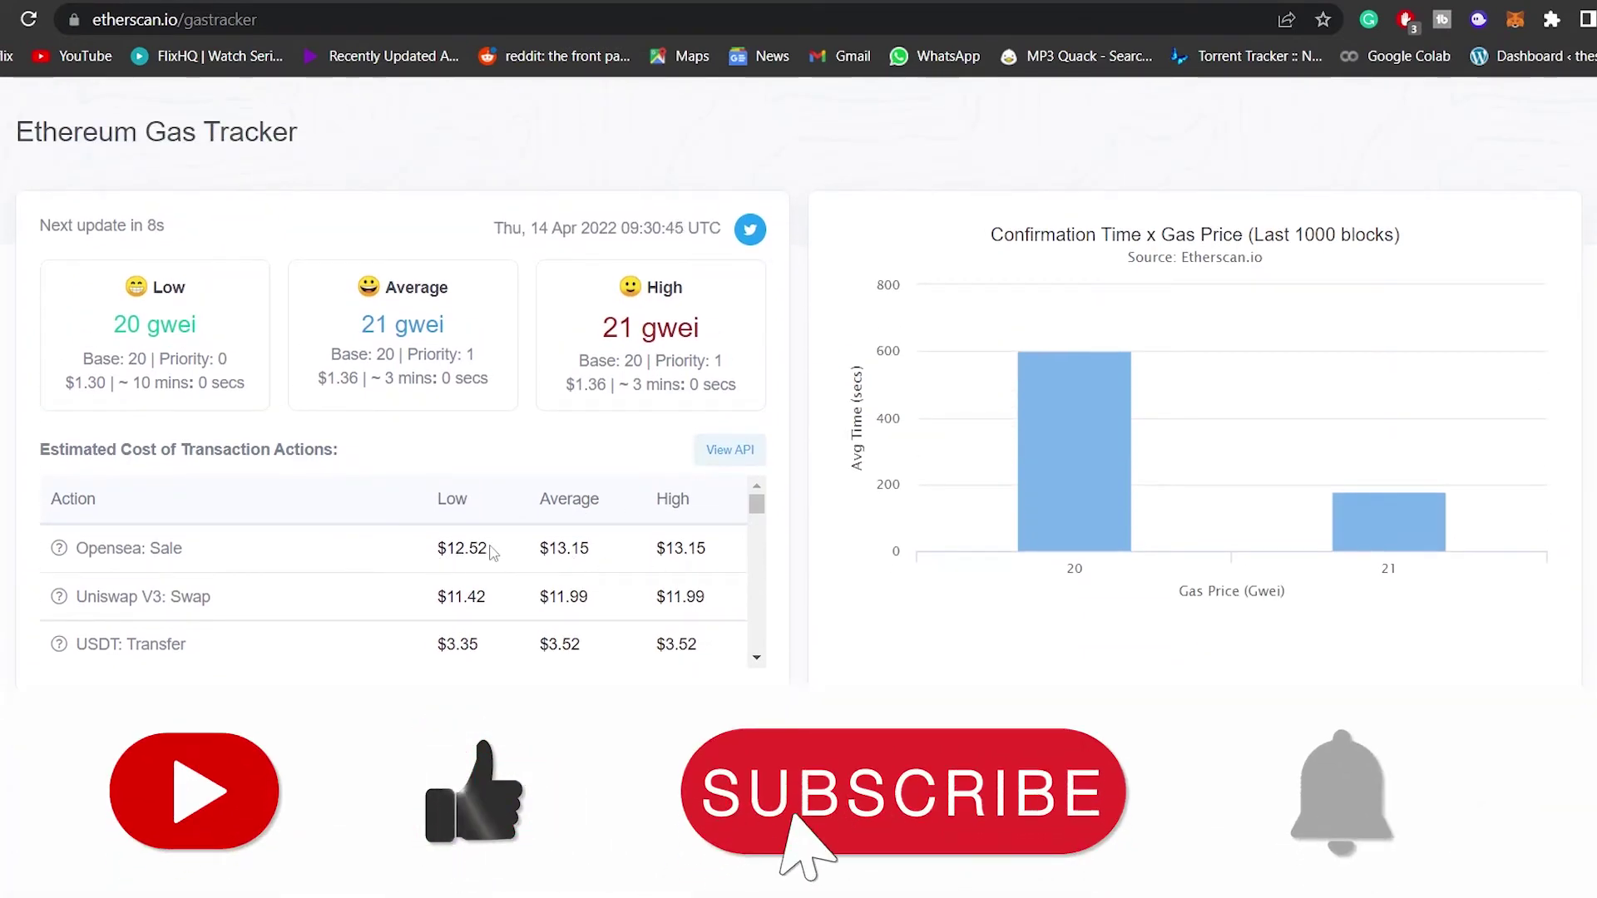
{"action": "left_click_drag", "start_coordinate": [666, 549], "coordinate": [737, 551]}
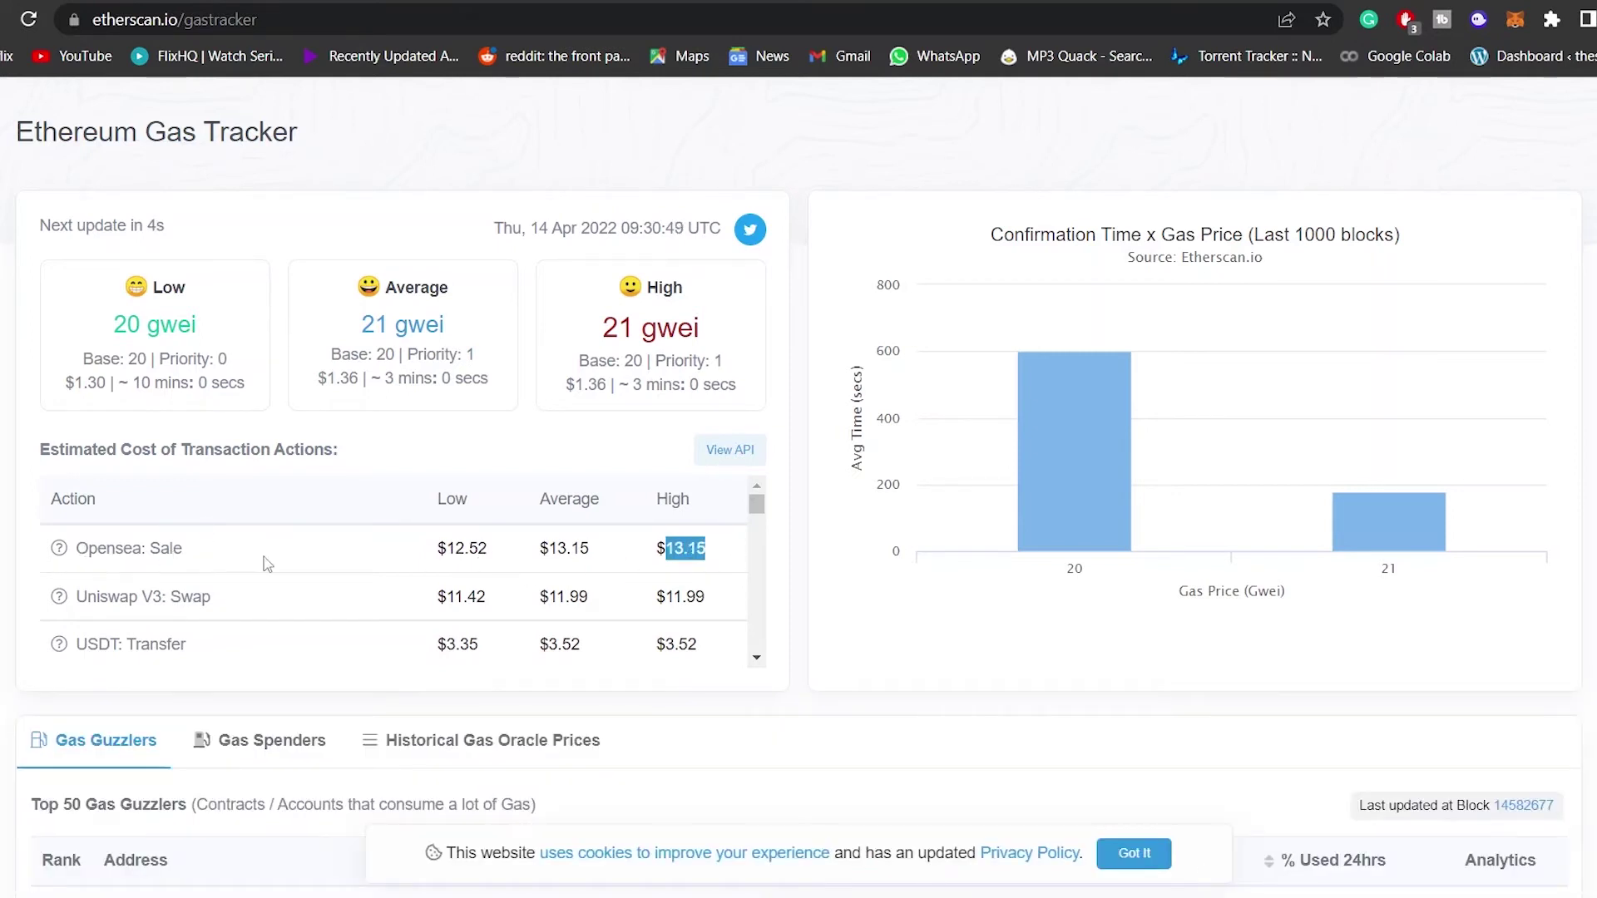
{"action": "scroll", "coordinate": [267, 565], "scroll_direction": "down", "scroll_amount": 3}
{"action": "scroll", "coordinate": [247, 558], "scroll_direction": "down", "scroll_amount": 4}
{"action": "scroll", "coordinate": [224, 599], "scroll_direction": "up", "scroll_amount": 3}
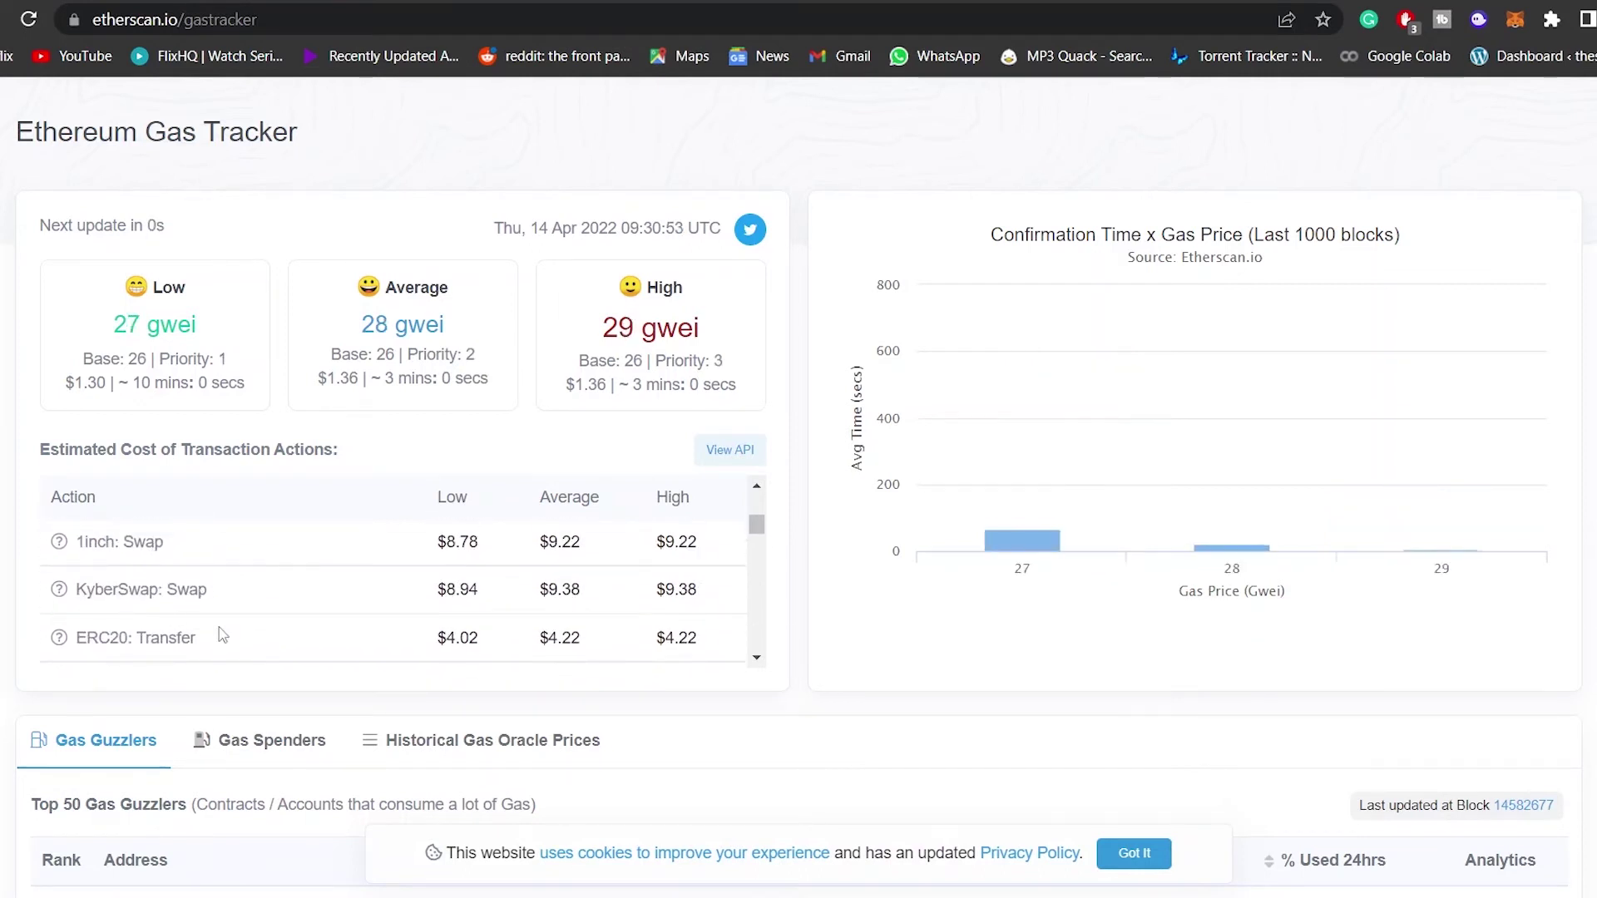
{"action": "scroll", "coordinate": [222, 636], "scroll_direction": "down", "scroll_amount": 5}
{"action": "scroll", "coordinate": [222, 635], "scroll_direction": "down", "scroll_amount": 3}
{"action": "scroll", "coordinate": [521, 634], "scroll_direction": "up", "scroll_amount": 4}
{"action": "scroll", "coordinate": [522, 634], "scroll_direction": "up", "scroll_amount": 2}
{"action": "double_click", "coordinate": [684, 549]}
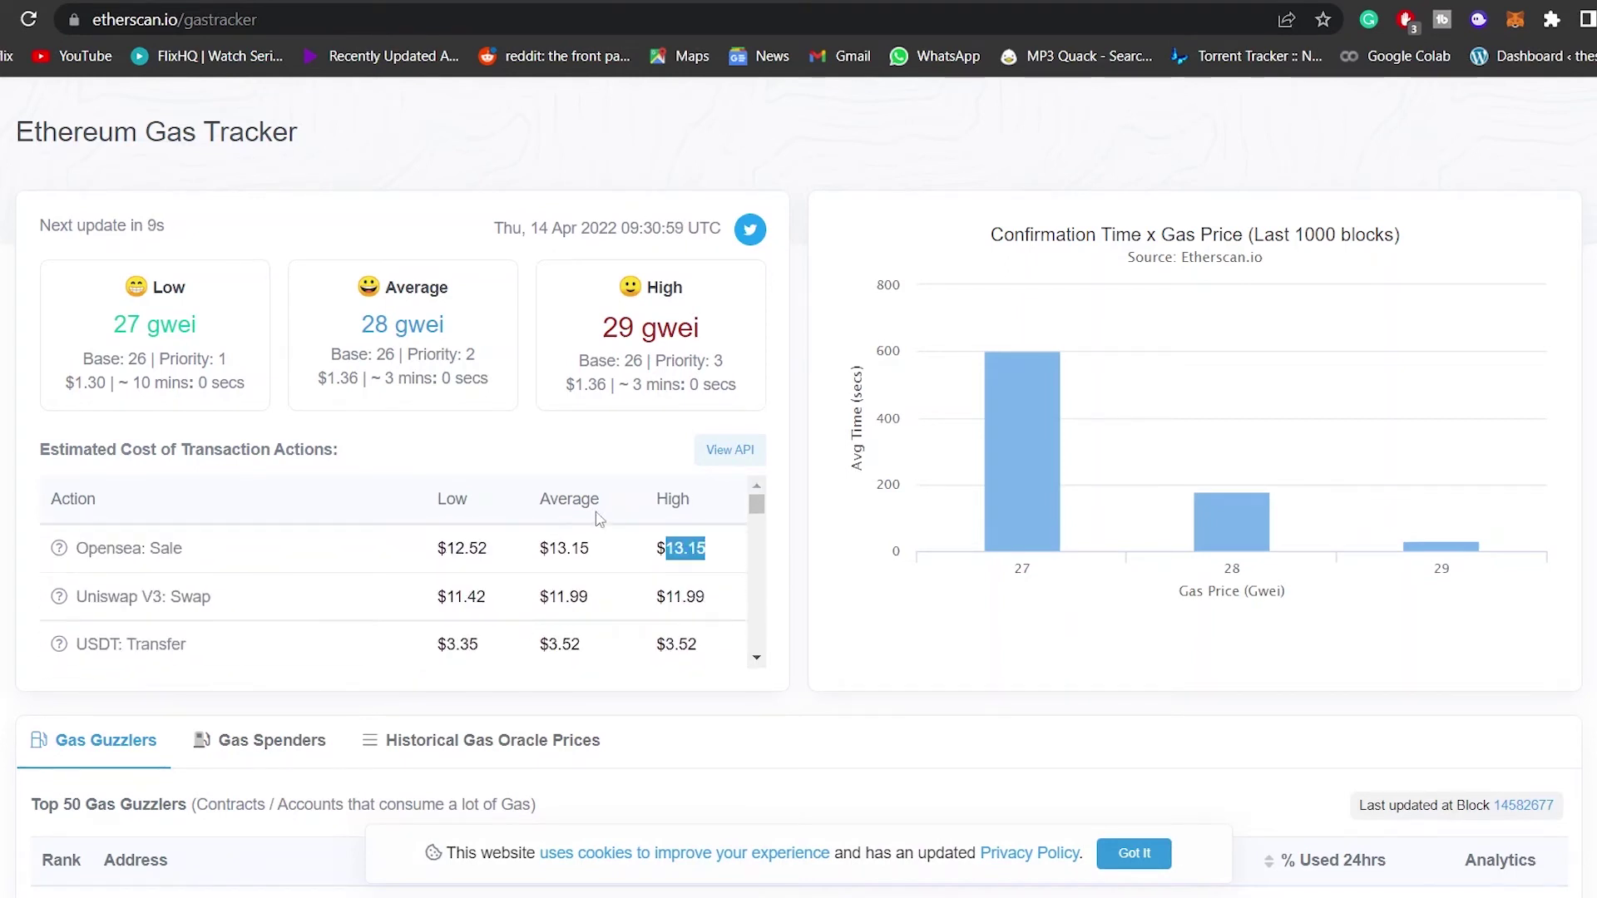
{"action": "left_click", "coordinate": [581, 423]}
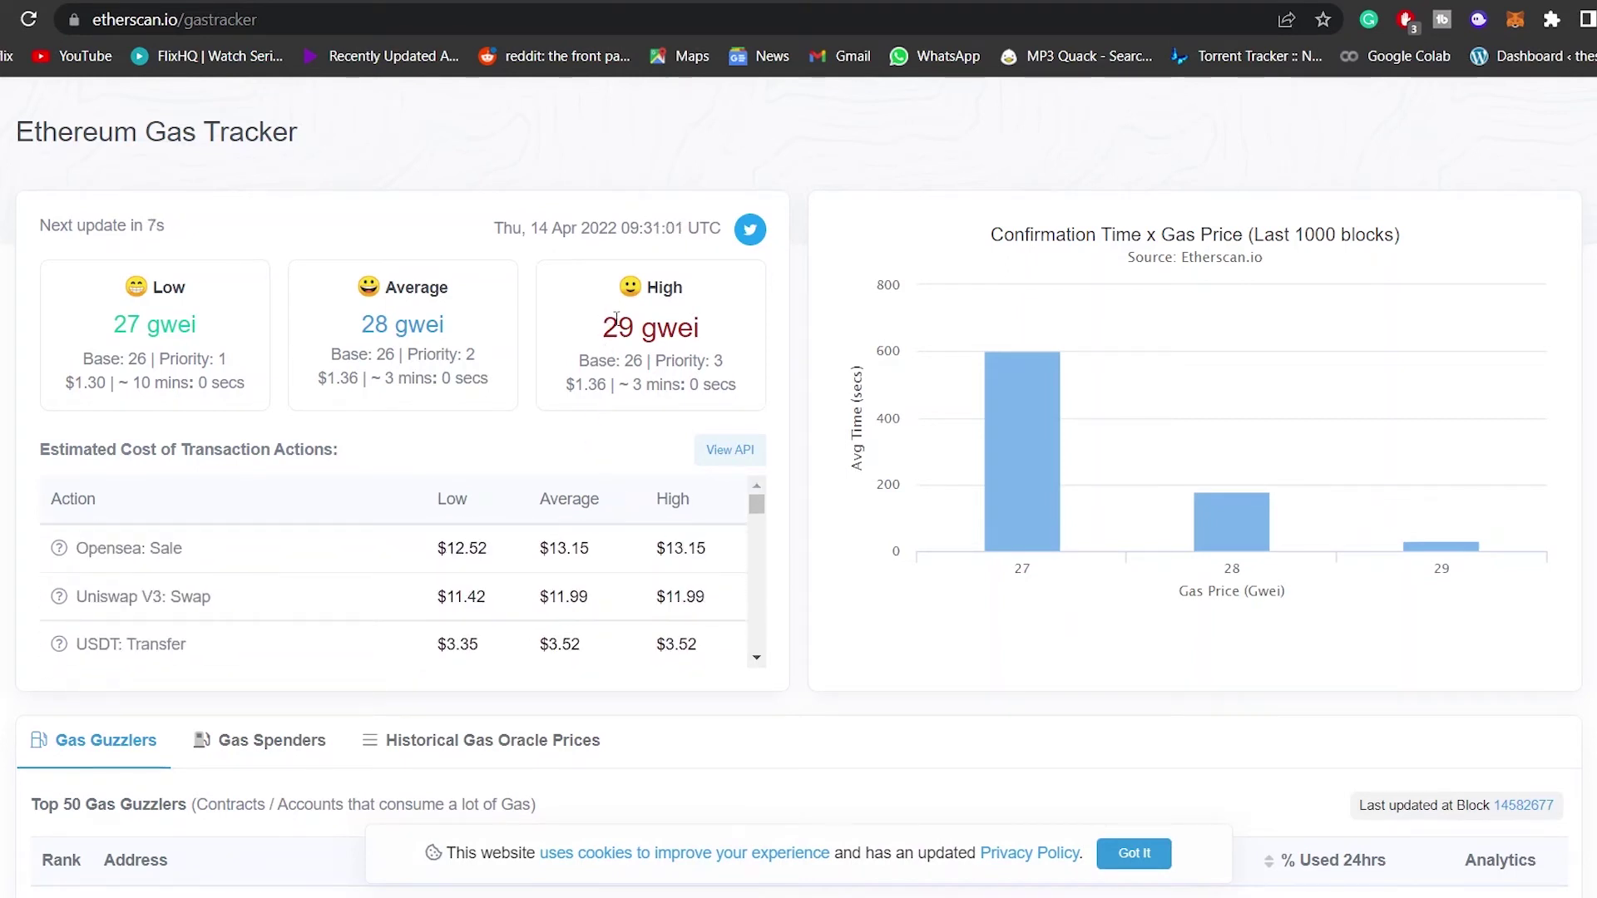
- Highlight the 29 gwei High gas price, then dismiss the cookie notice
{"action": "left_click_drag", "start_coordinate": [617, 319], "coordinate": [644, 320]}
{"action": "key", "text": "shift+Left"}
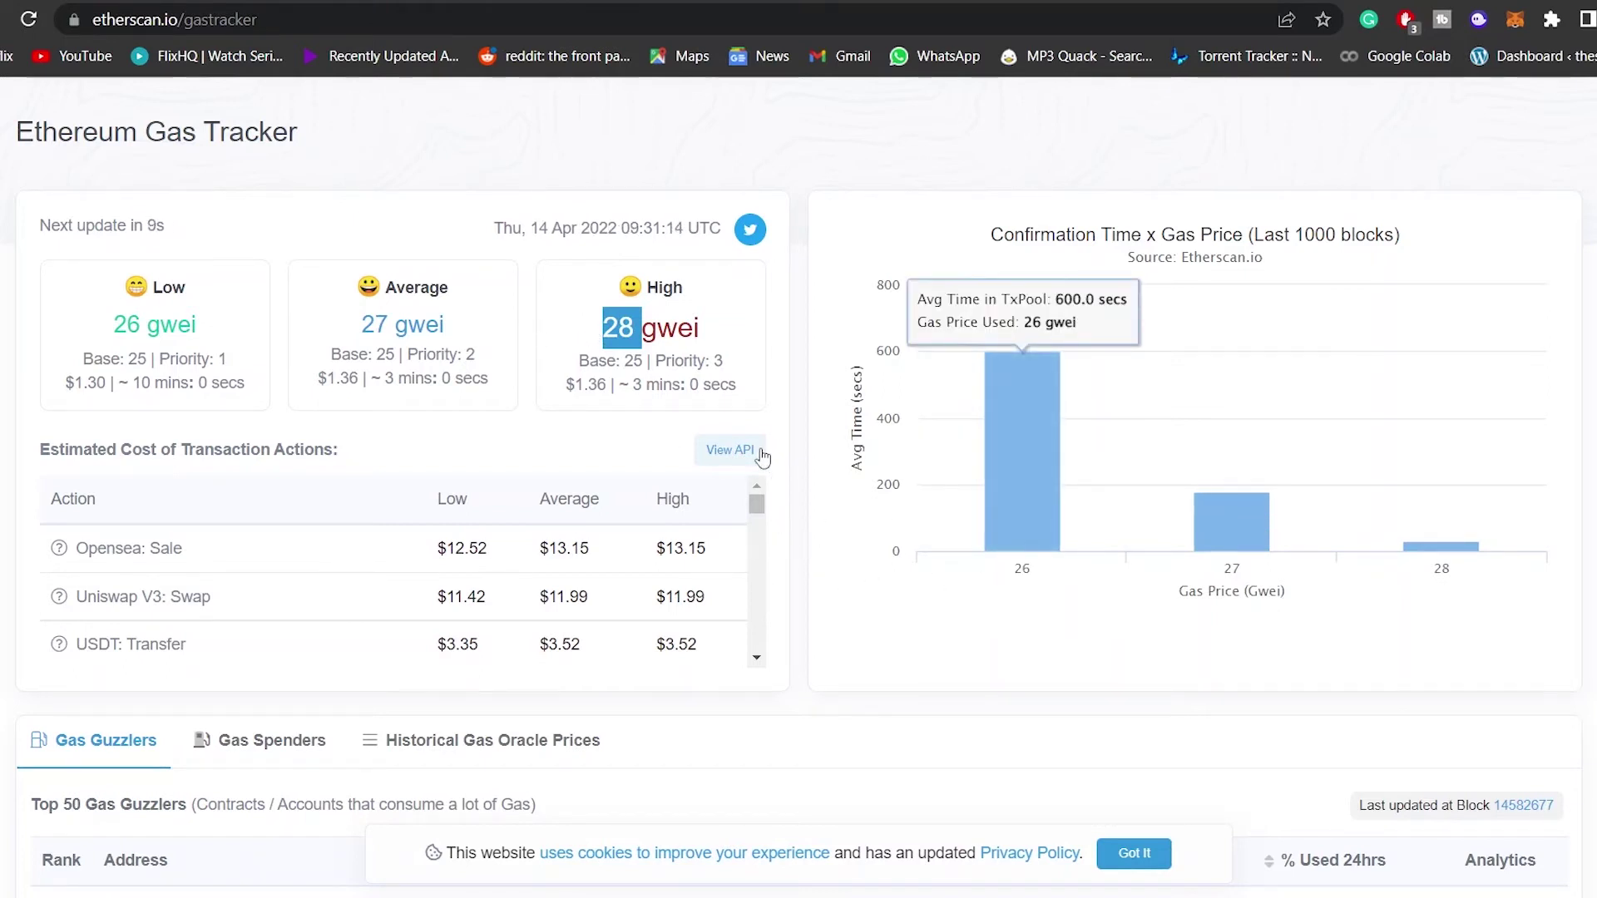
{"action": "left_click", "coordinate": [785, 363]}
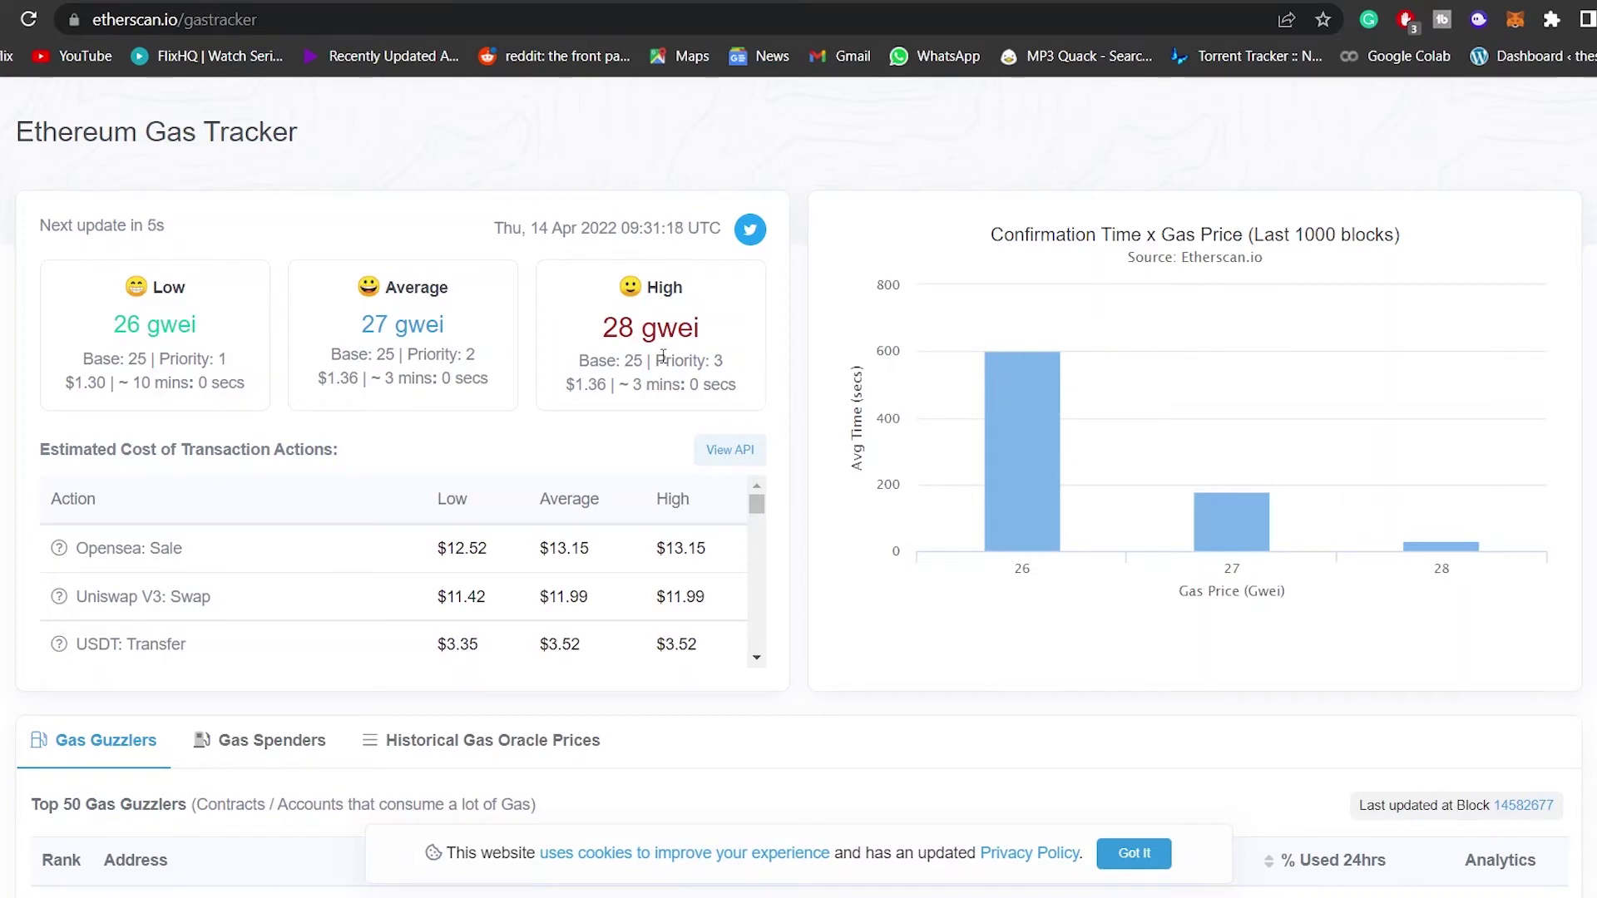
{"action": "scroll", "coordinate": [653, 357], "scroll_direction": "down", "scroll_amount": 3}
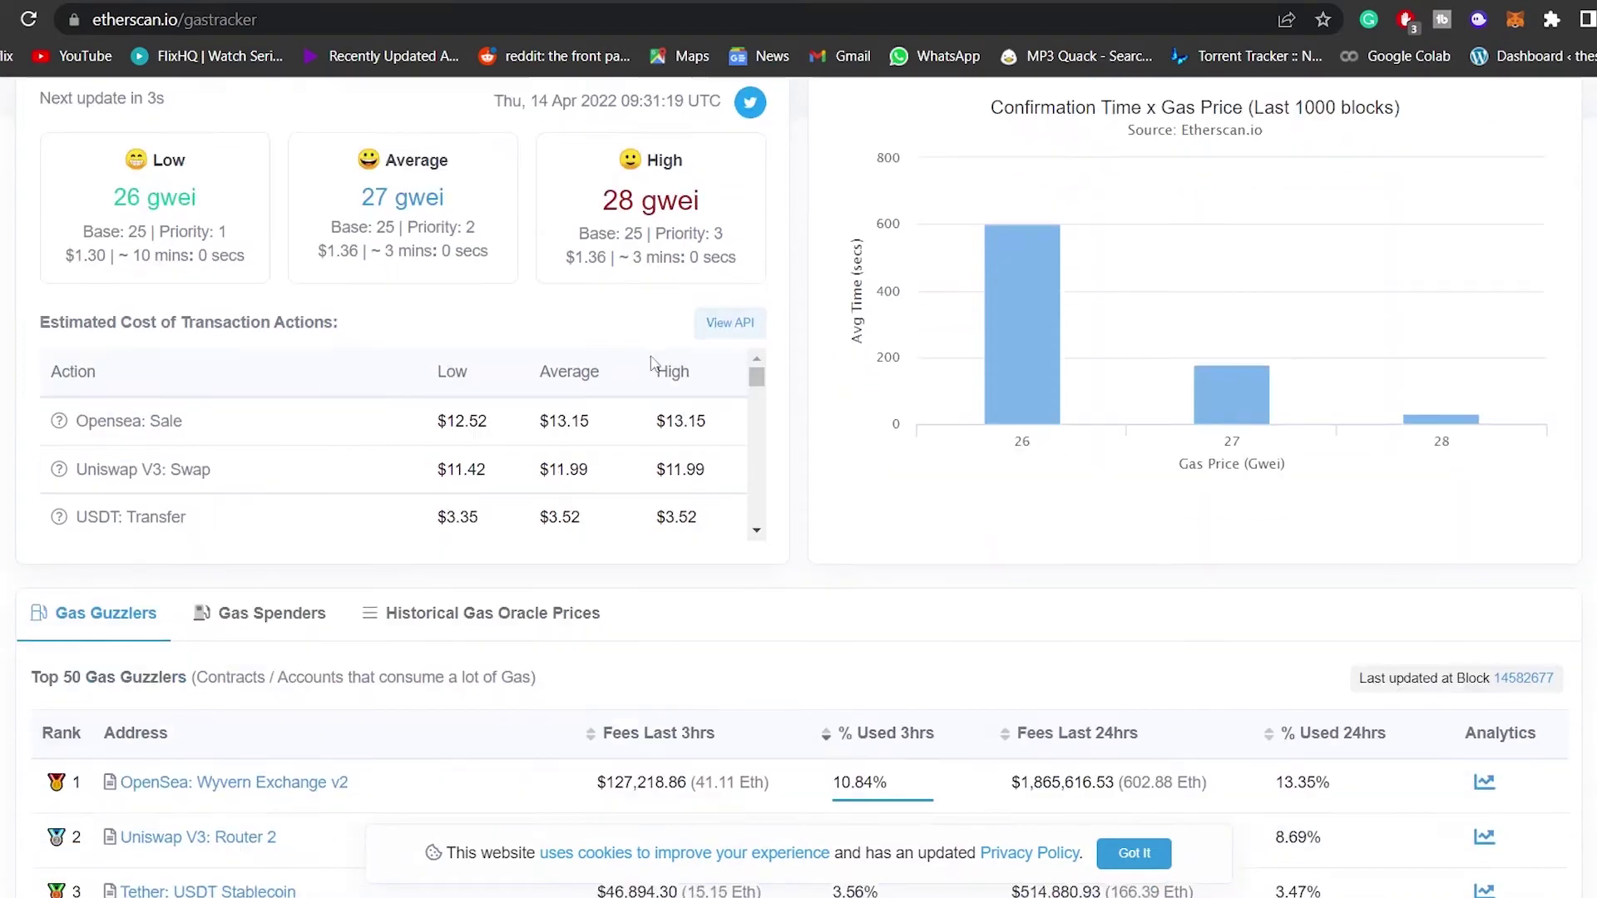
{"action": "left_click", "coordinate": [1153, 853]}
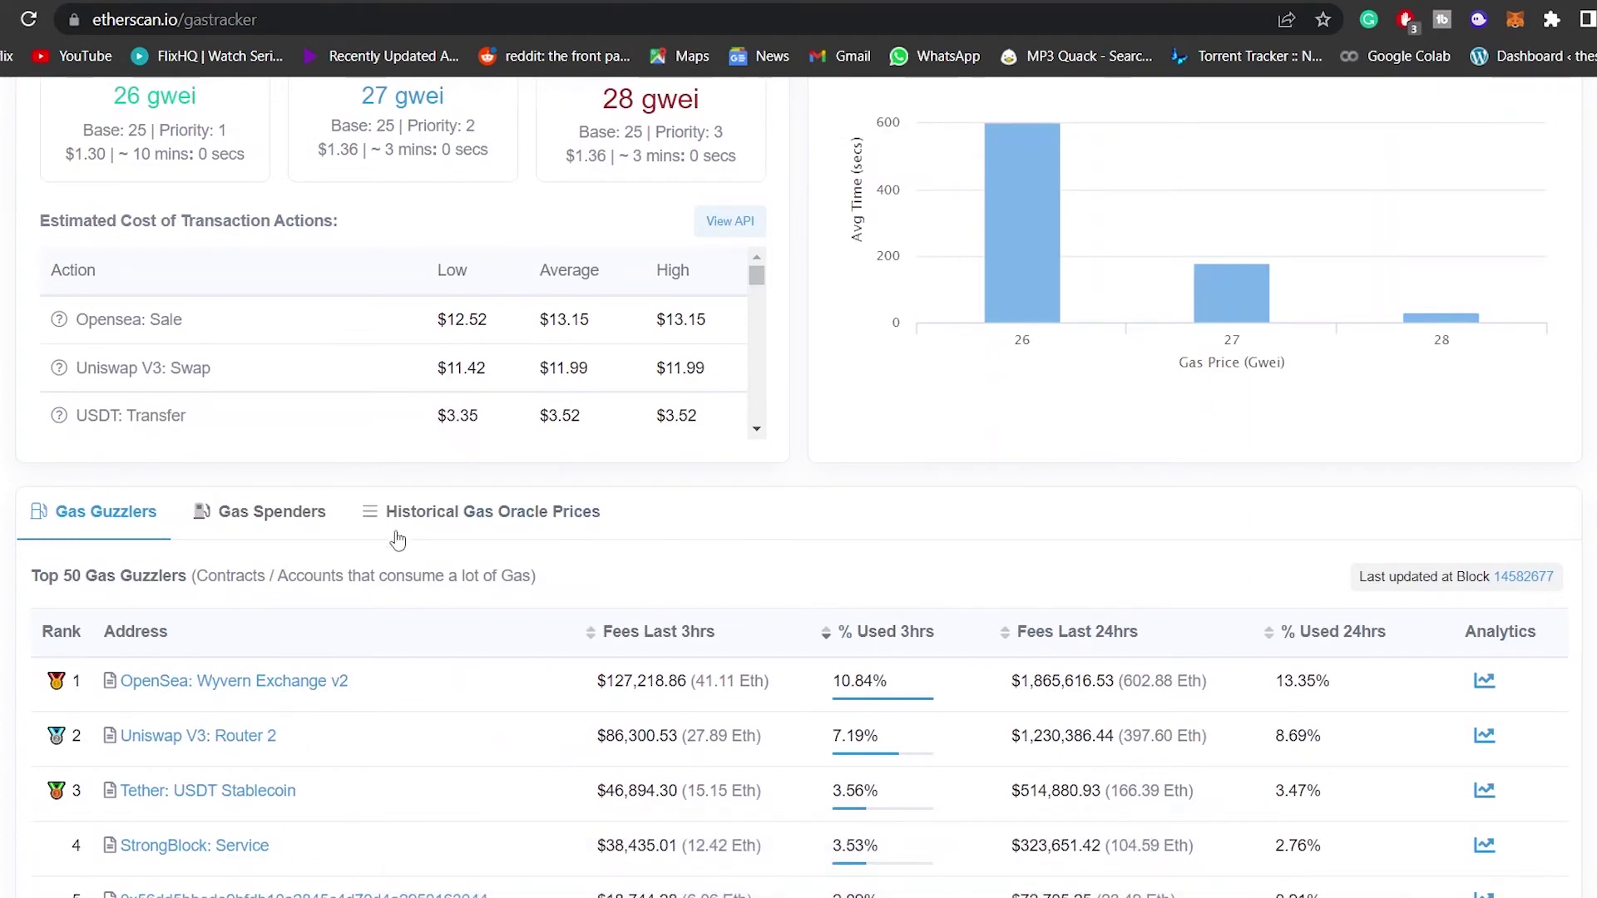
{"action": "scroll", "coordinate": [449, 558], "scroll_direction": "up", "scroll_amount": 4}
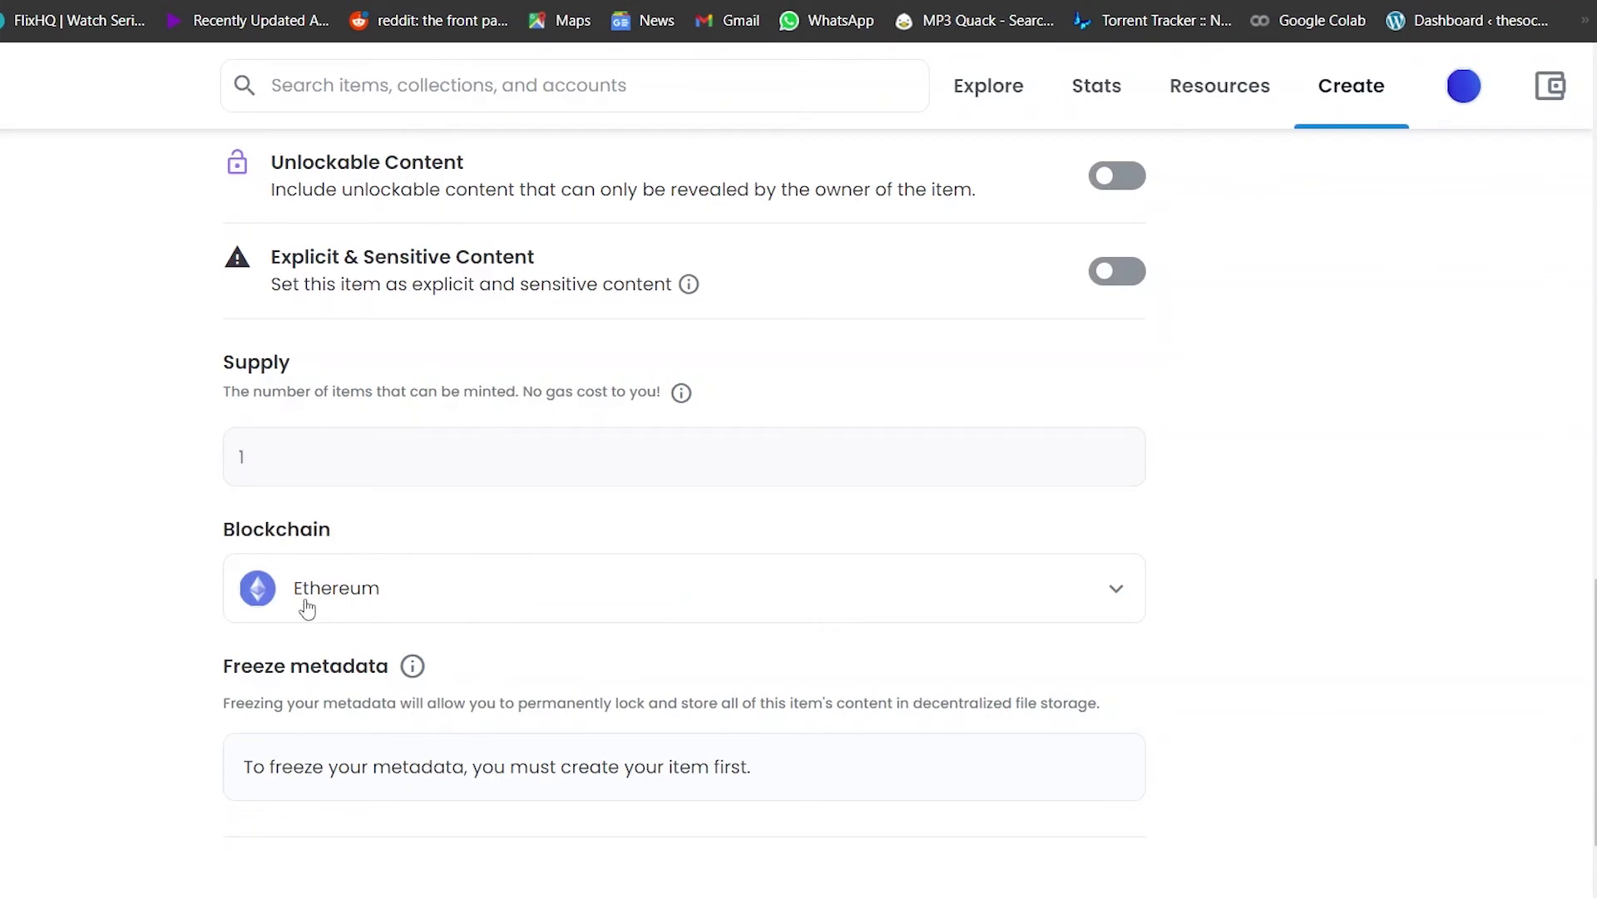
- Switch the item's blockchain to Polygon, keep supply at 1, and submit it with Create
{"action": "left_click", "coordinate": [340, 611]}
{"action": "left_click", "coordinate": [333, 649]}
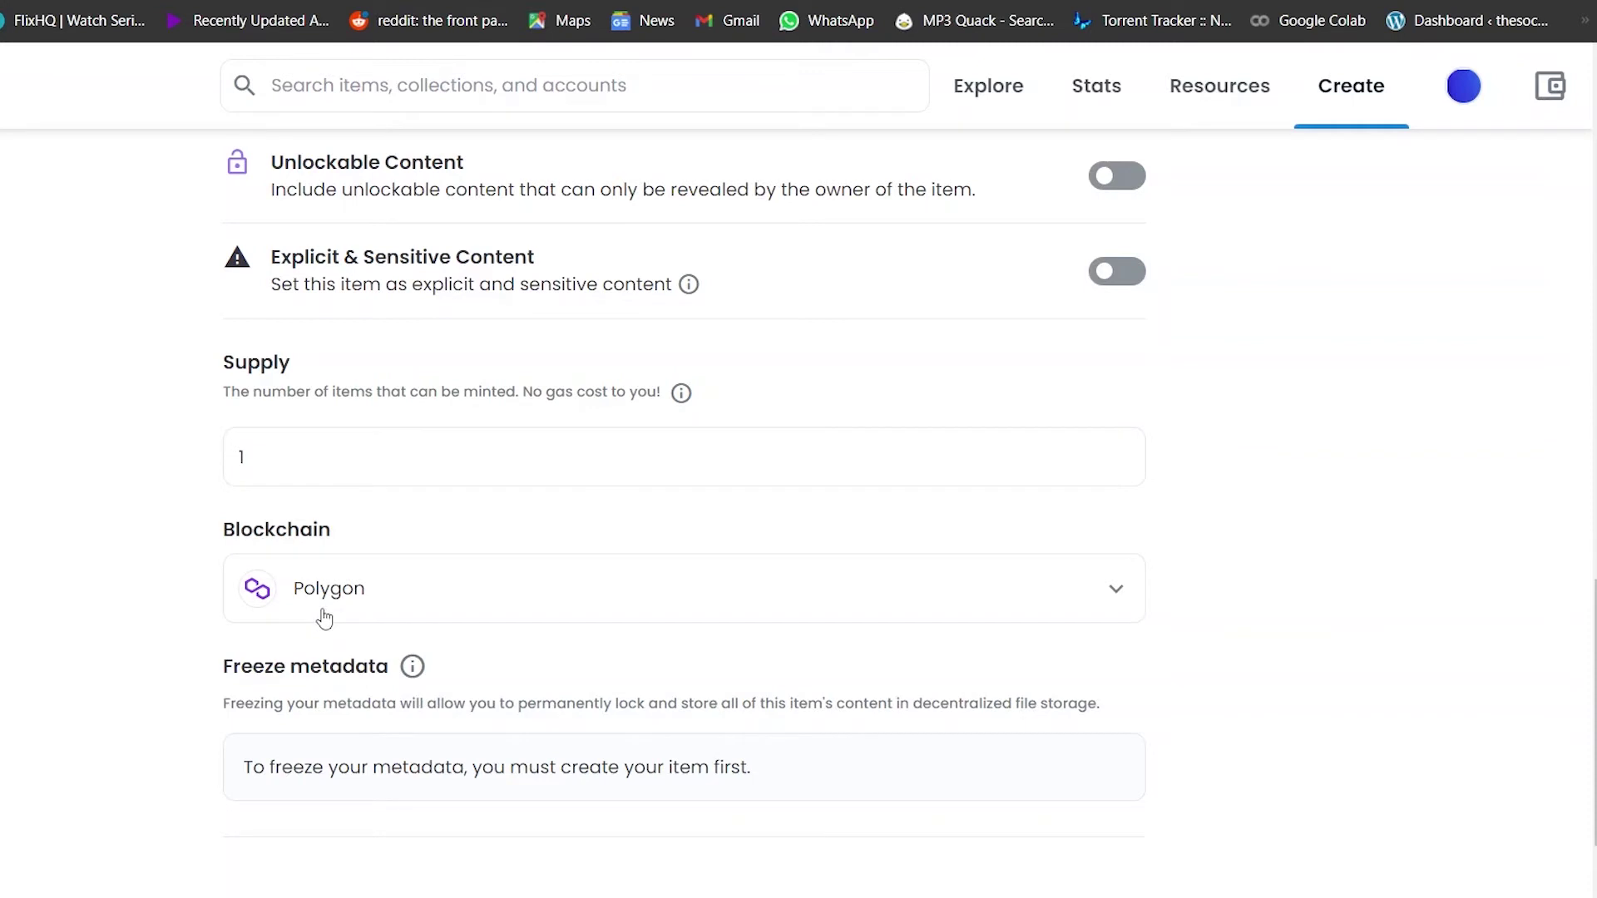
{"action": "left_click", "coordinate": [399, 451]}
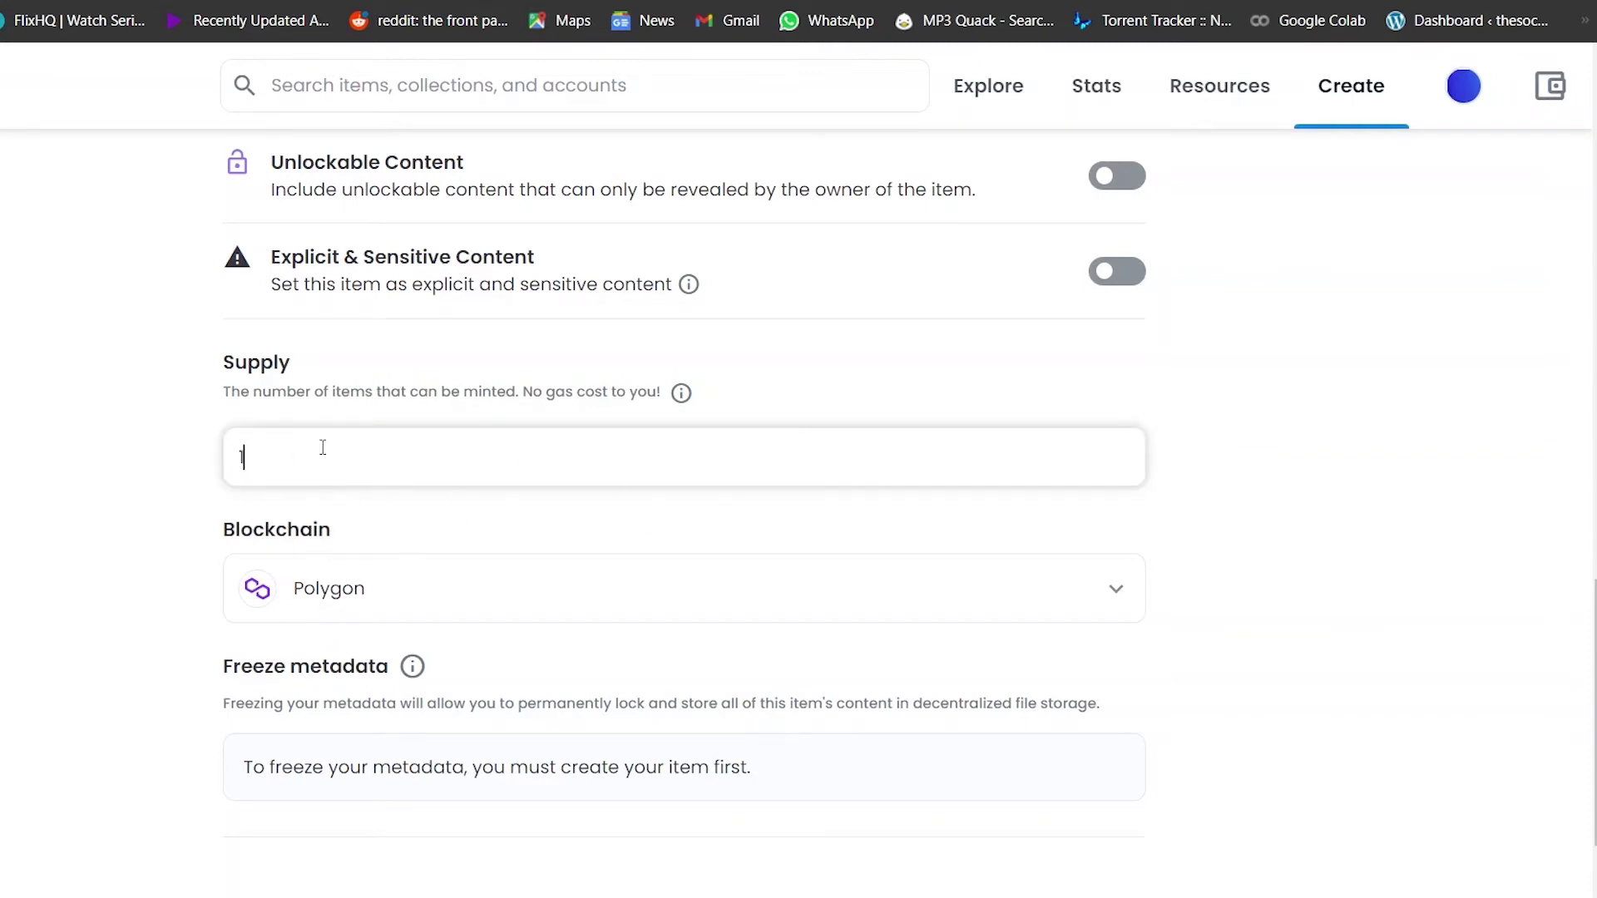
{"action": "scroll", "coordinate": [150, 564], "scroll_direction": "down", "scroll_amount": 2}
{"action": "scroll", "coordinate": [149, 562], "scroll_direction": "up", "scroll_amount": 20}
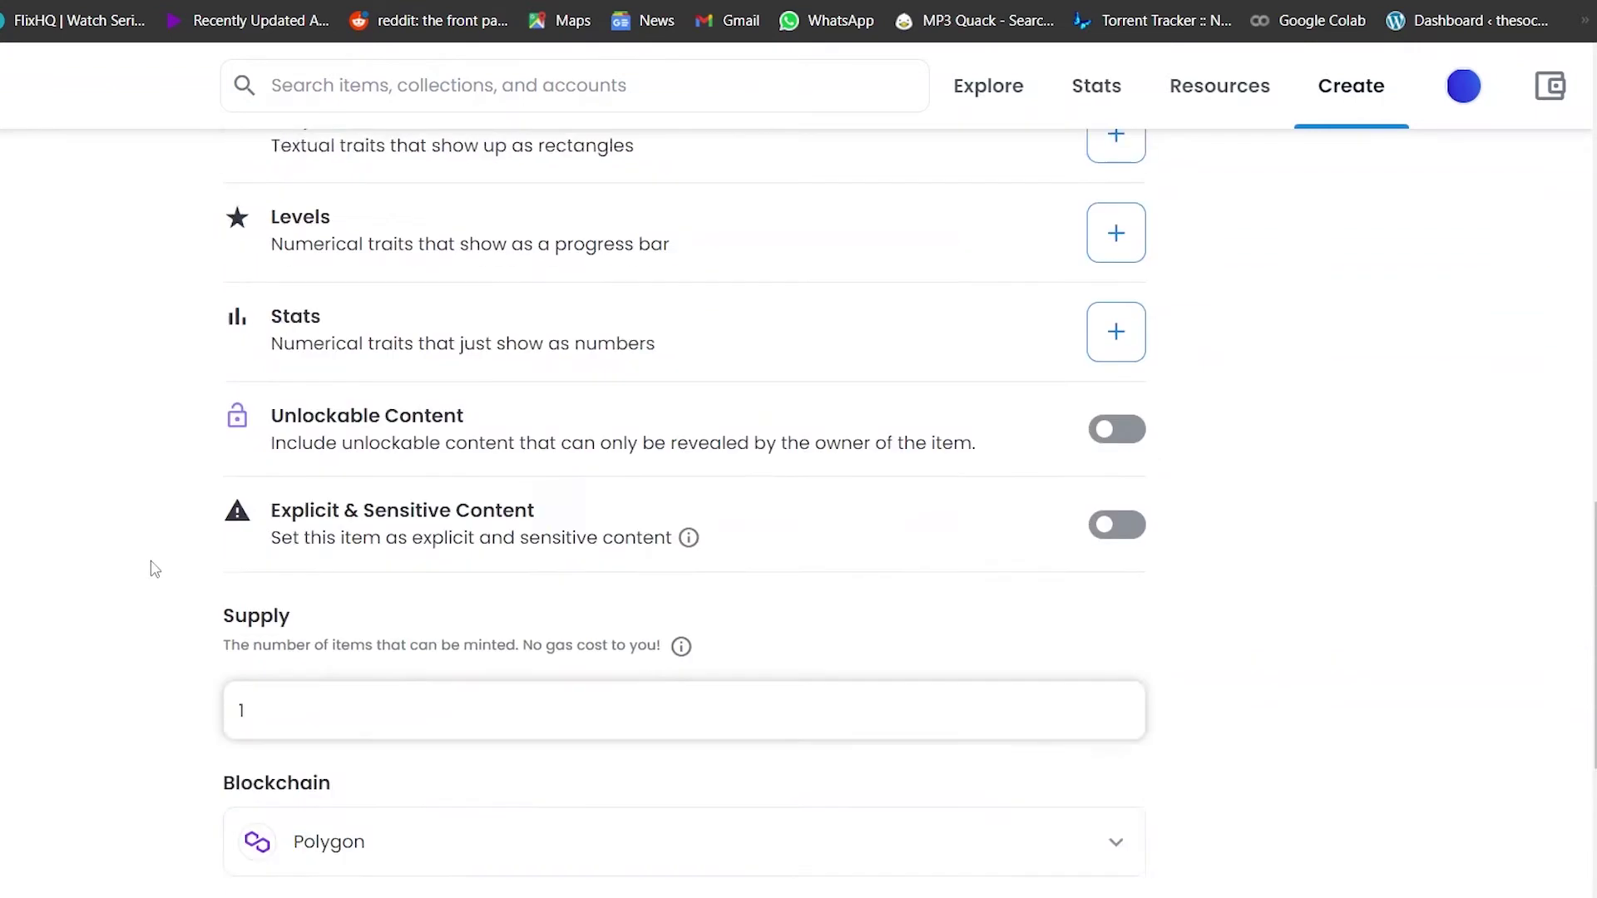
{"action": "scroll", "coordinate": [120, 443], "scroll_direction": "down", "scroll_amount": 20}
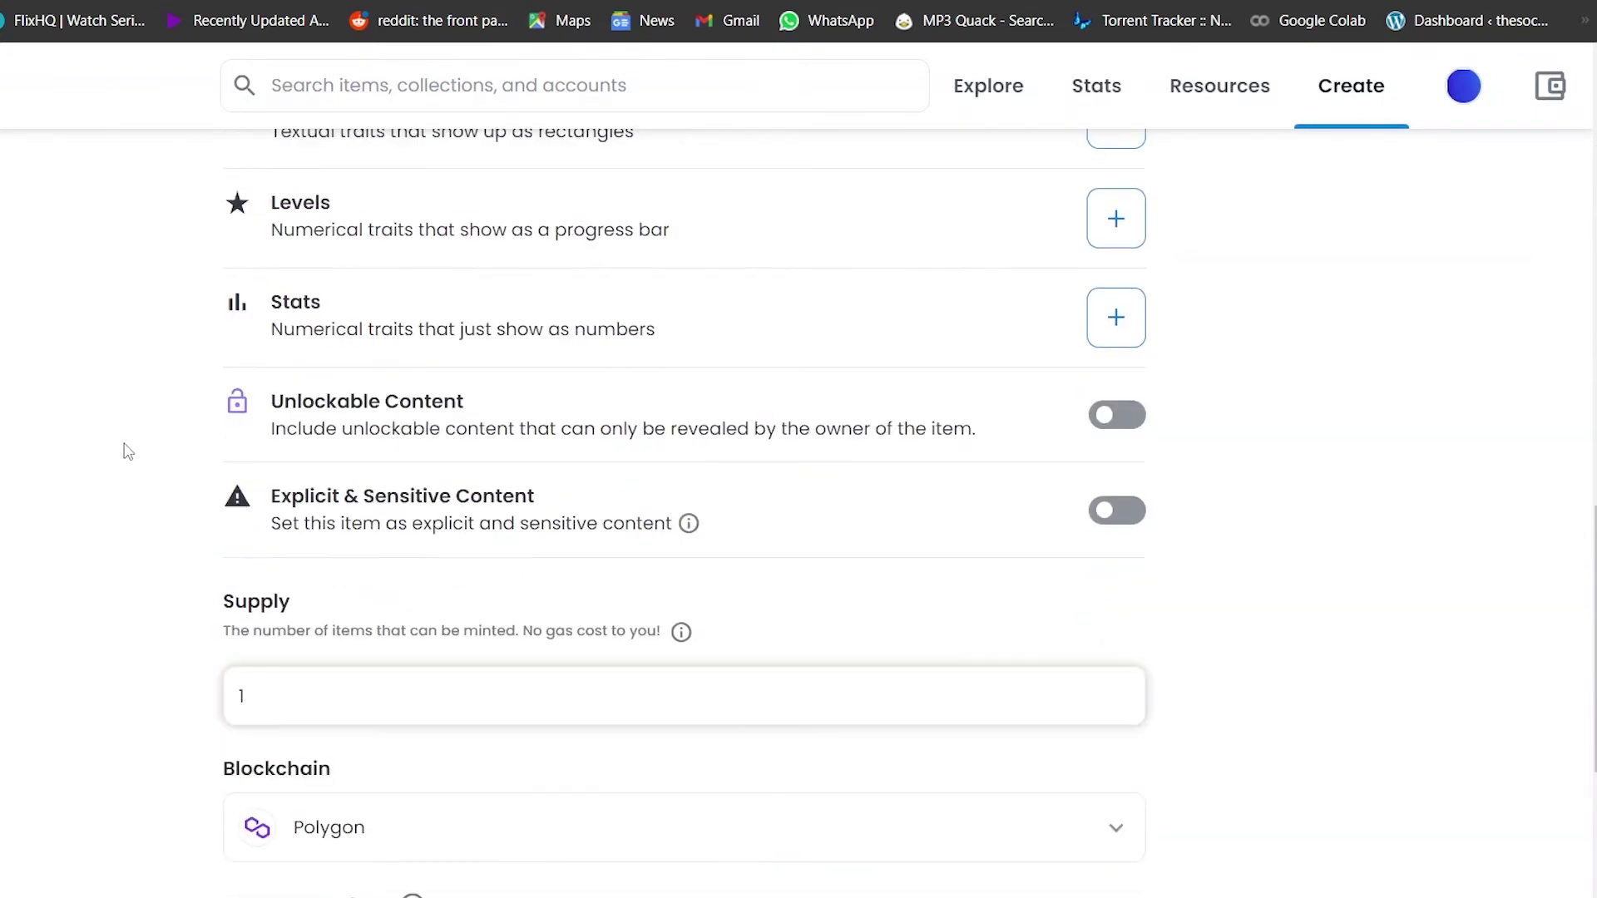
{"action": "scroll", "coordinate": [130, 444], "scroll_direction": "down", "scroll_amount": 3}
{"action": "left_click", "coordinate": [276, 807]}
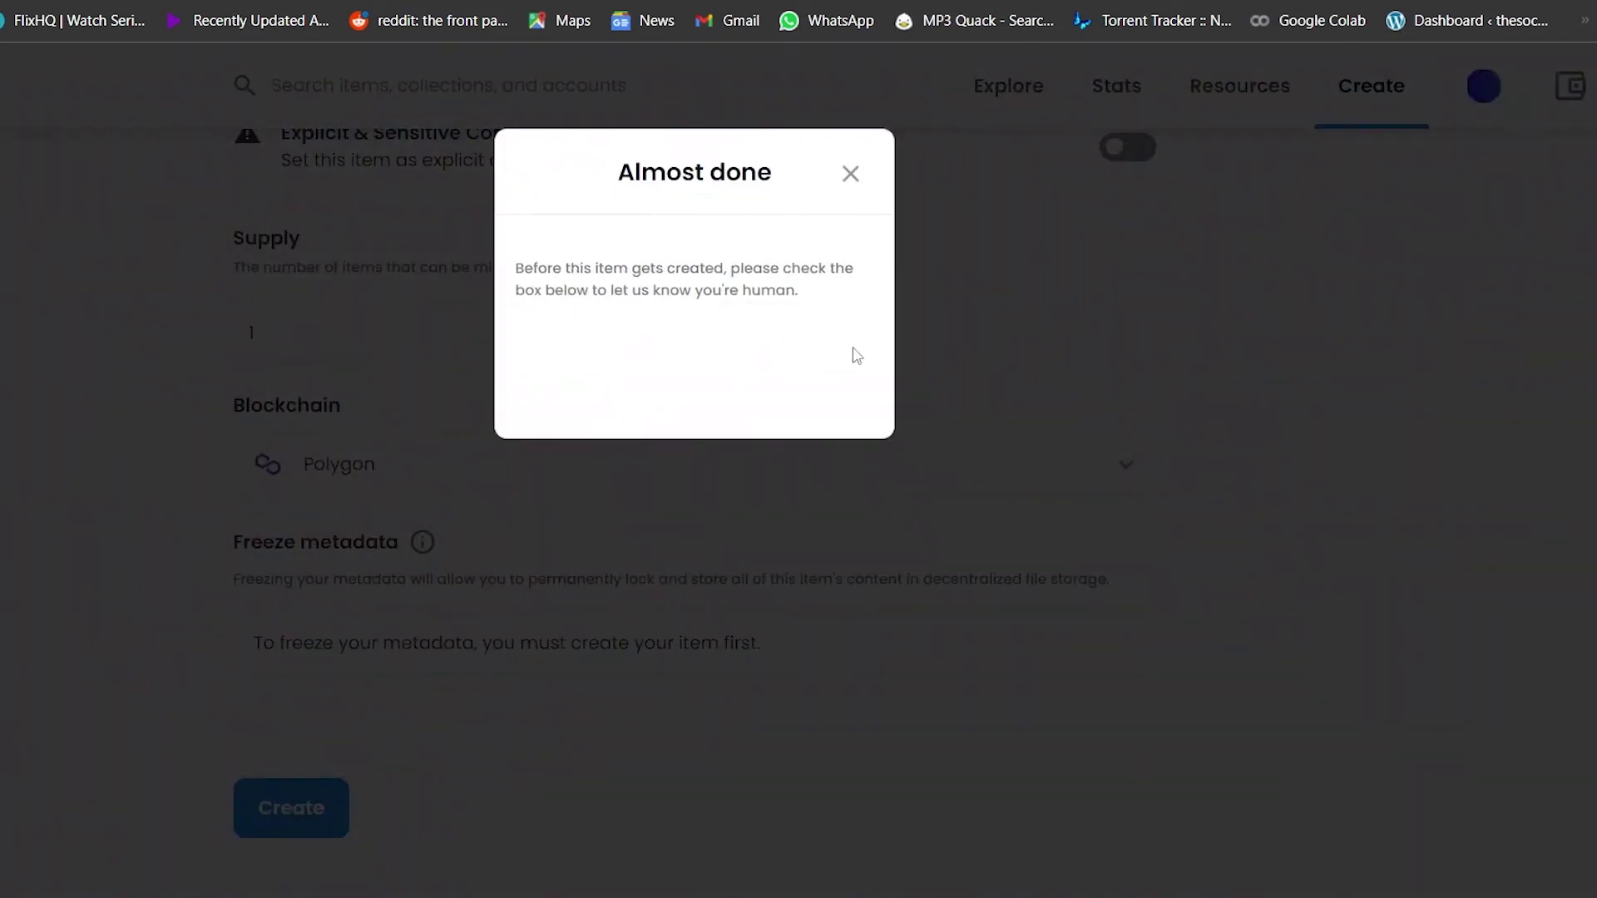
- Pass the captcha by selecting every car tile and verifying, which ends on OpenSea's error page
{"action": "left_click", "coordinate": [572, 361]}
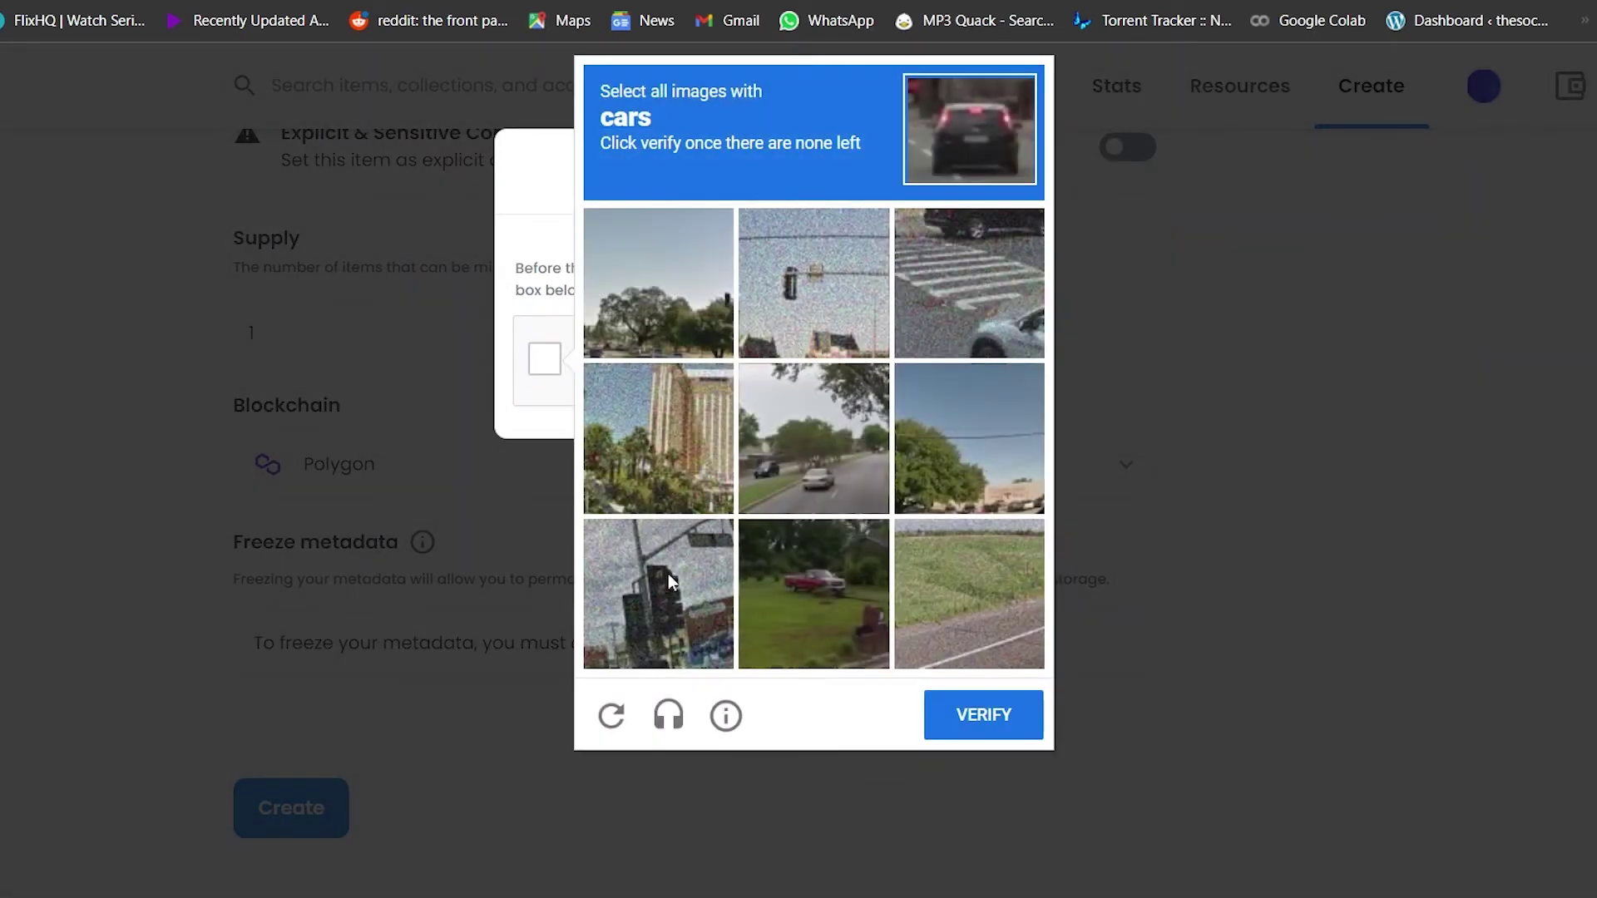
{"action": "left_click", "coordinate": [818, 470]}
{"action": "left_click", "coordinate": [825, 626]}
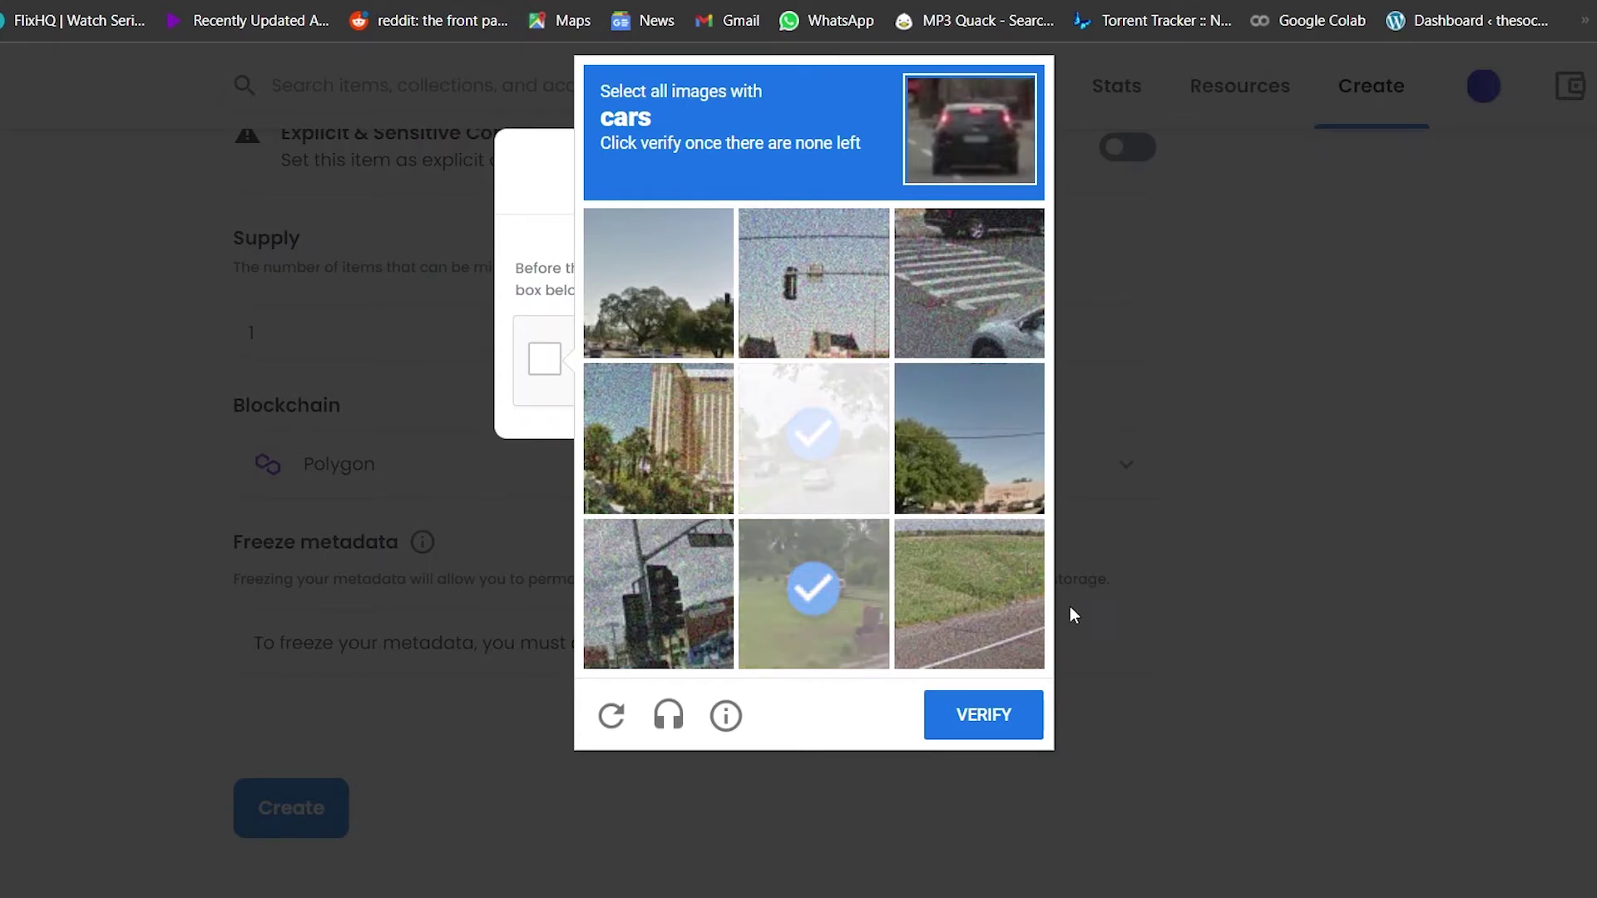
{"action": "left_click", "coordinate": [982, 295]}
{"action": "left_click", "coordinate": [981, 297]}
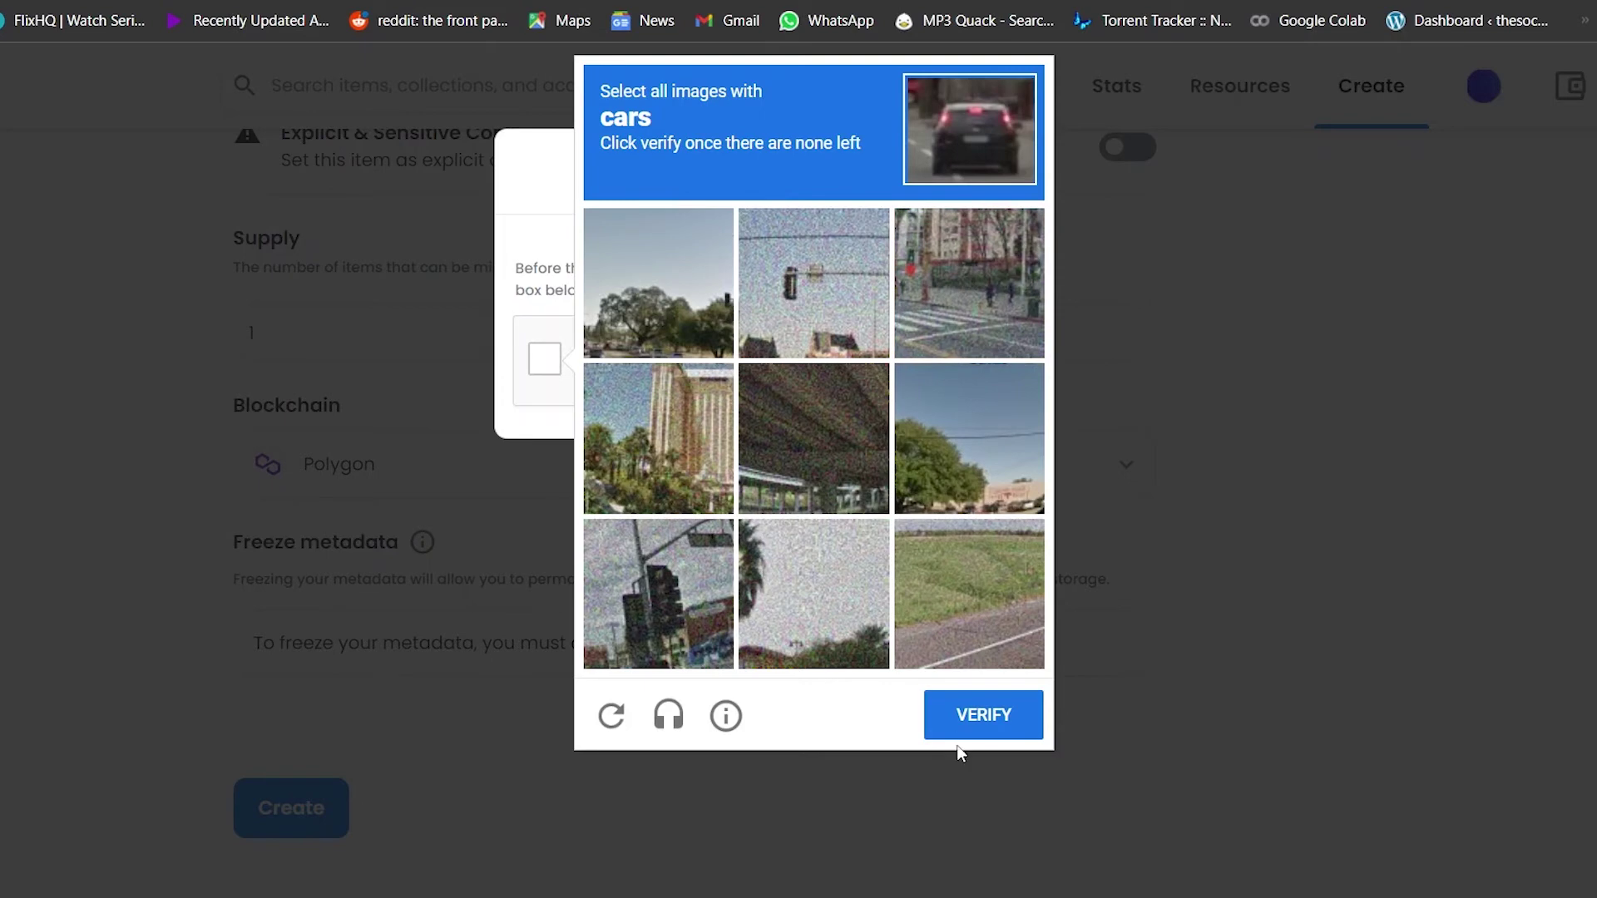
{"action": "left_click", "coordinate": [962, 717]}
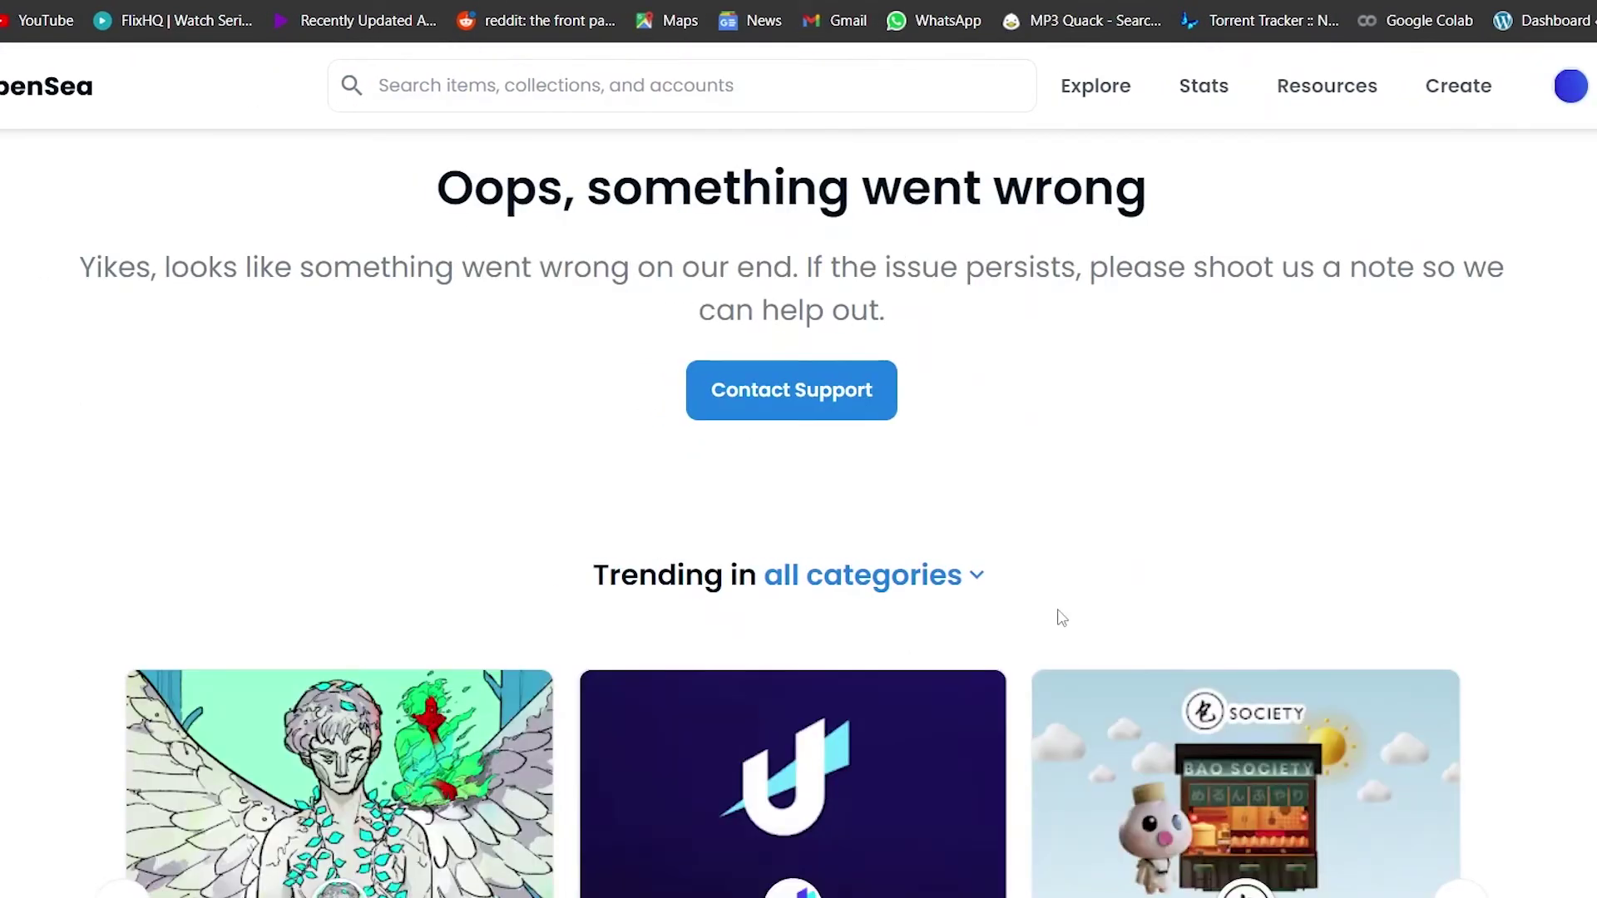
{"action": "scroll", "coordinate": [1060, 617], "scroll_direction": "down", "scroll_amount": 13}
{"action": "scroll", "coordinate": [1098, 602], "scroll_direction": "up", "scroll_amount": 11}
{"action": "scroll", "coordinate": [680, 391], "scroll_direction": "up", "scroll_amount": 3}
- Open rarible.com in a new Chrome tab
{"action": "key", "text": "ctrl+t"}
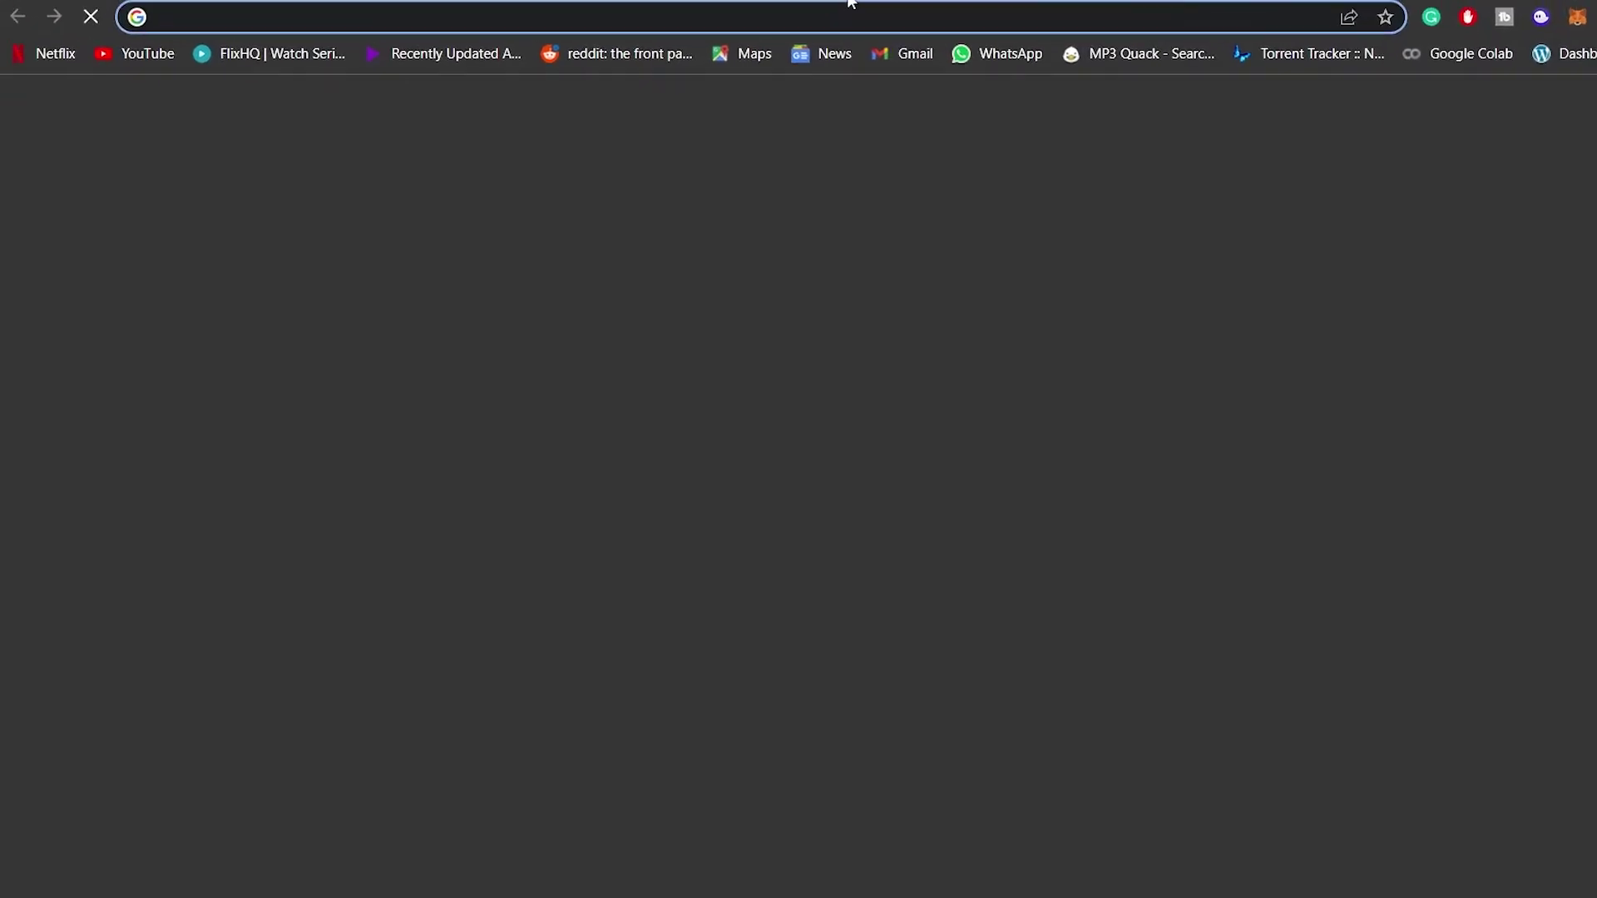
{"action": "type", "text": "rarible.com"}
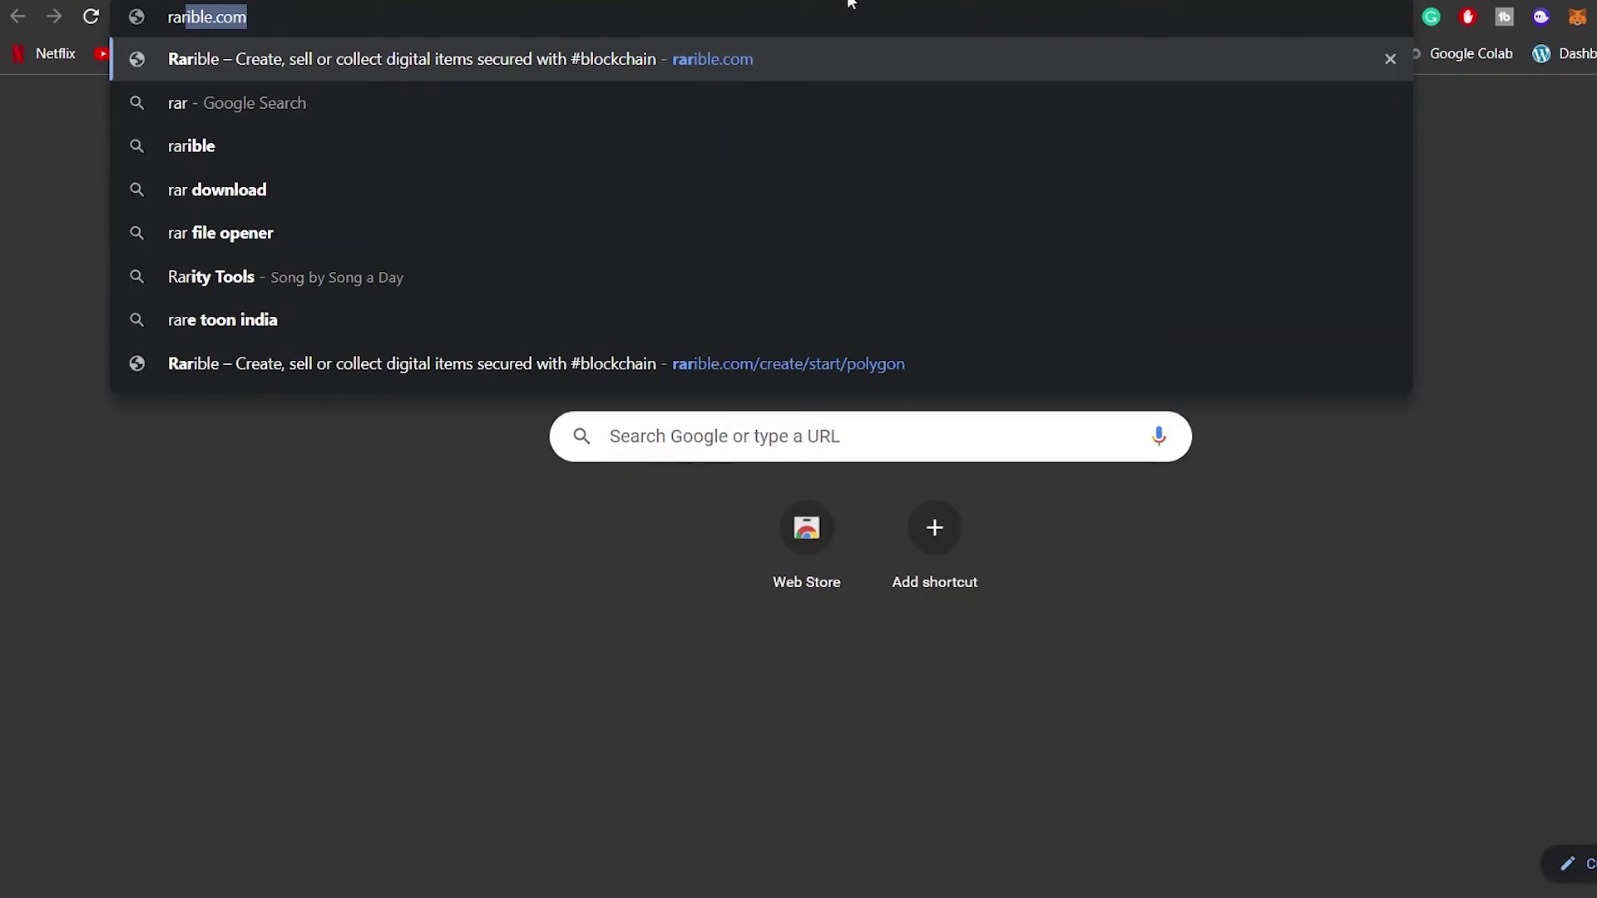
{"action": "key", "text": "Return"}
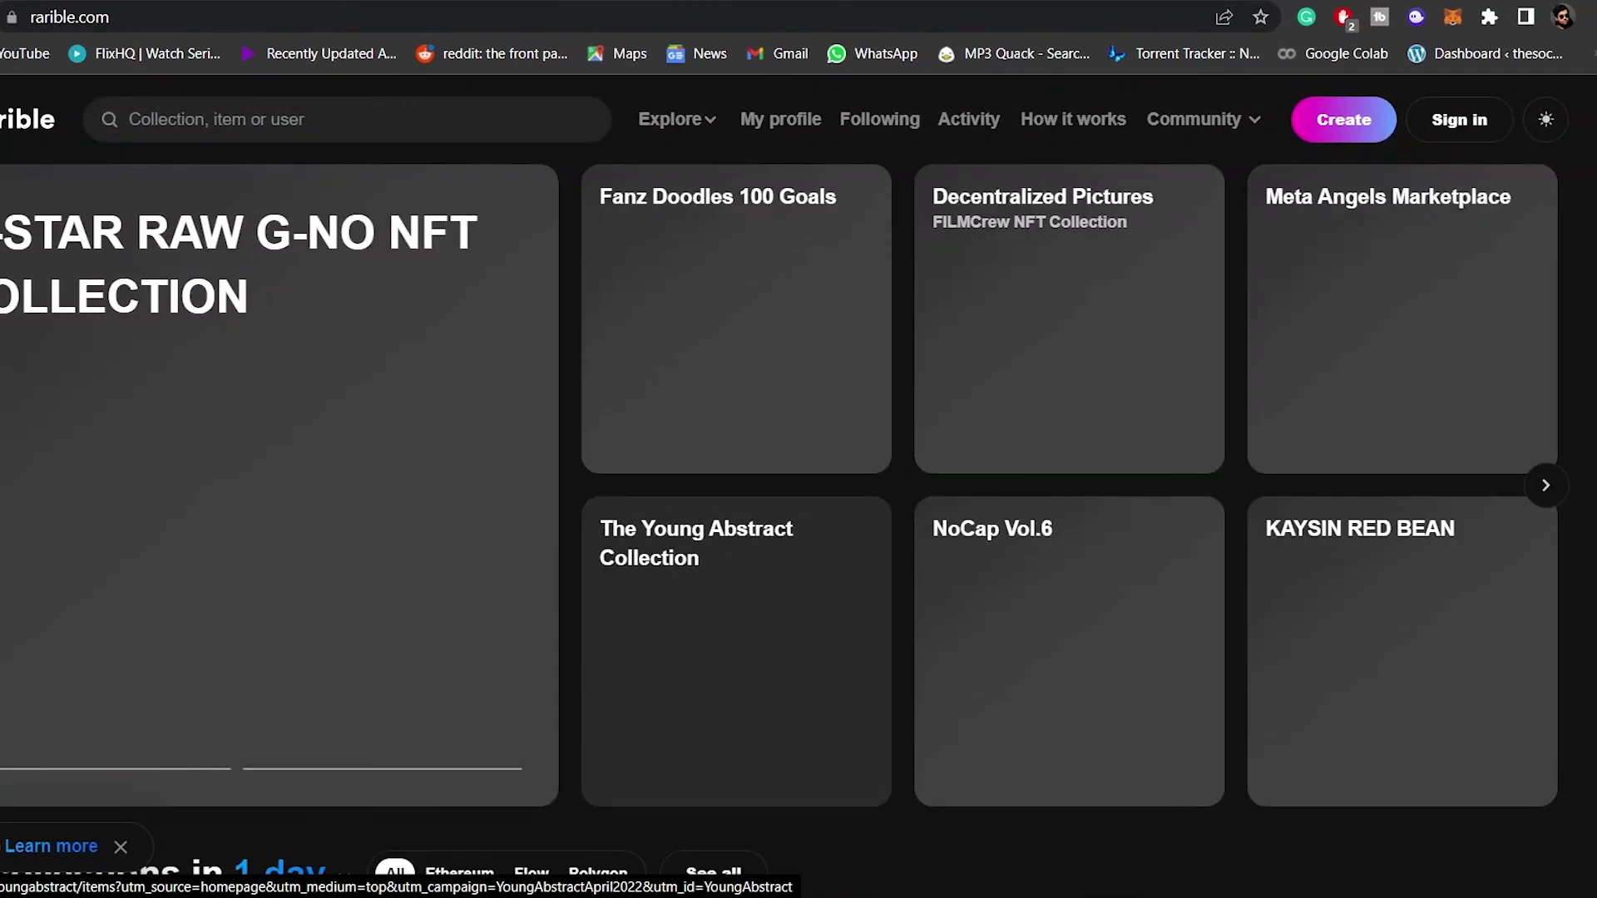
- Begin signing in to Rarible with the Blocto wallet under the Flow blockchain options
{"action": "left_click", "coordinate": [1448, 123]}
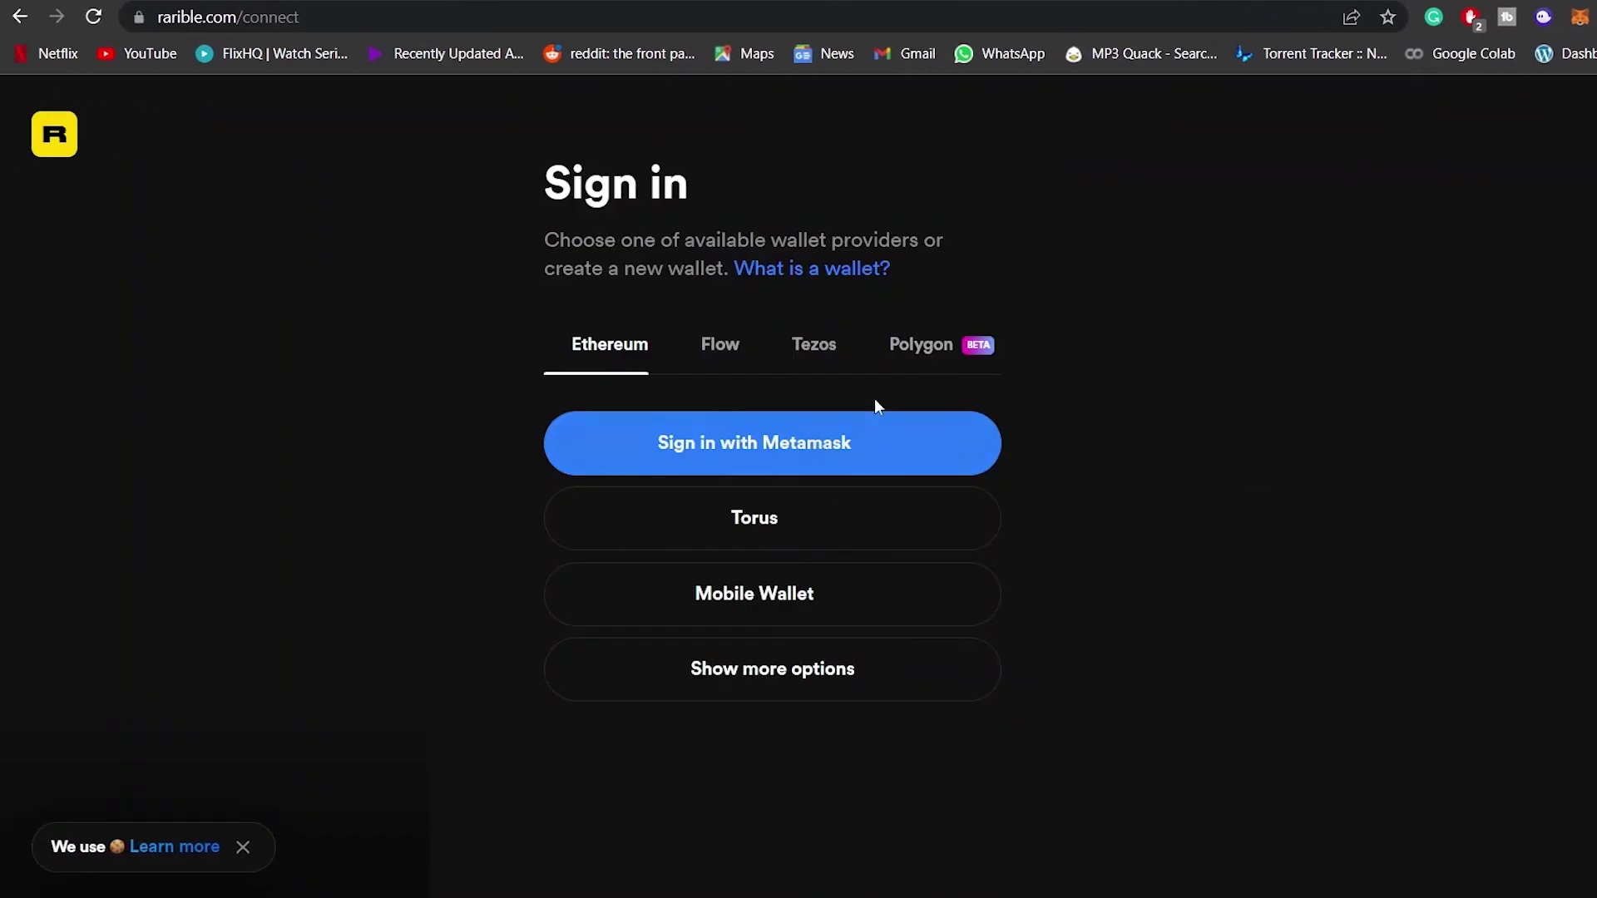
{"action": "left_click", "coordinate": [747, 355]}
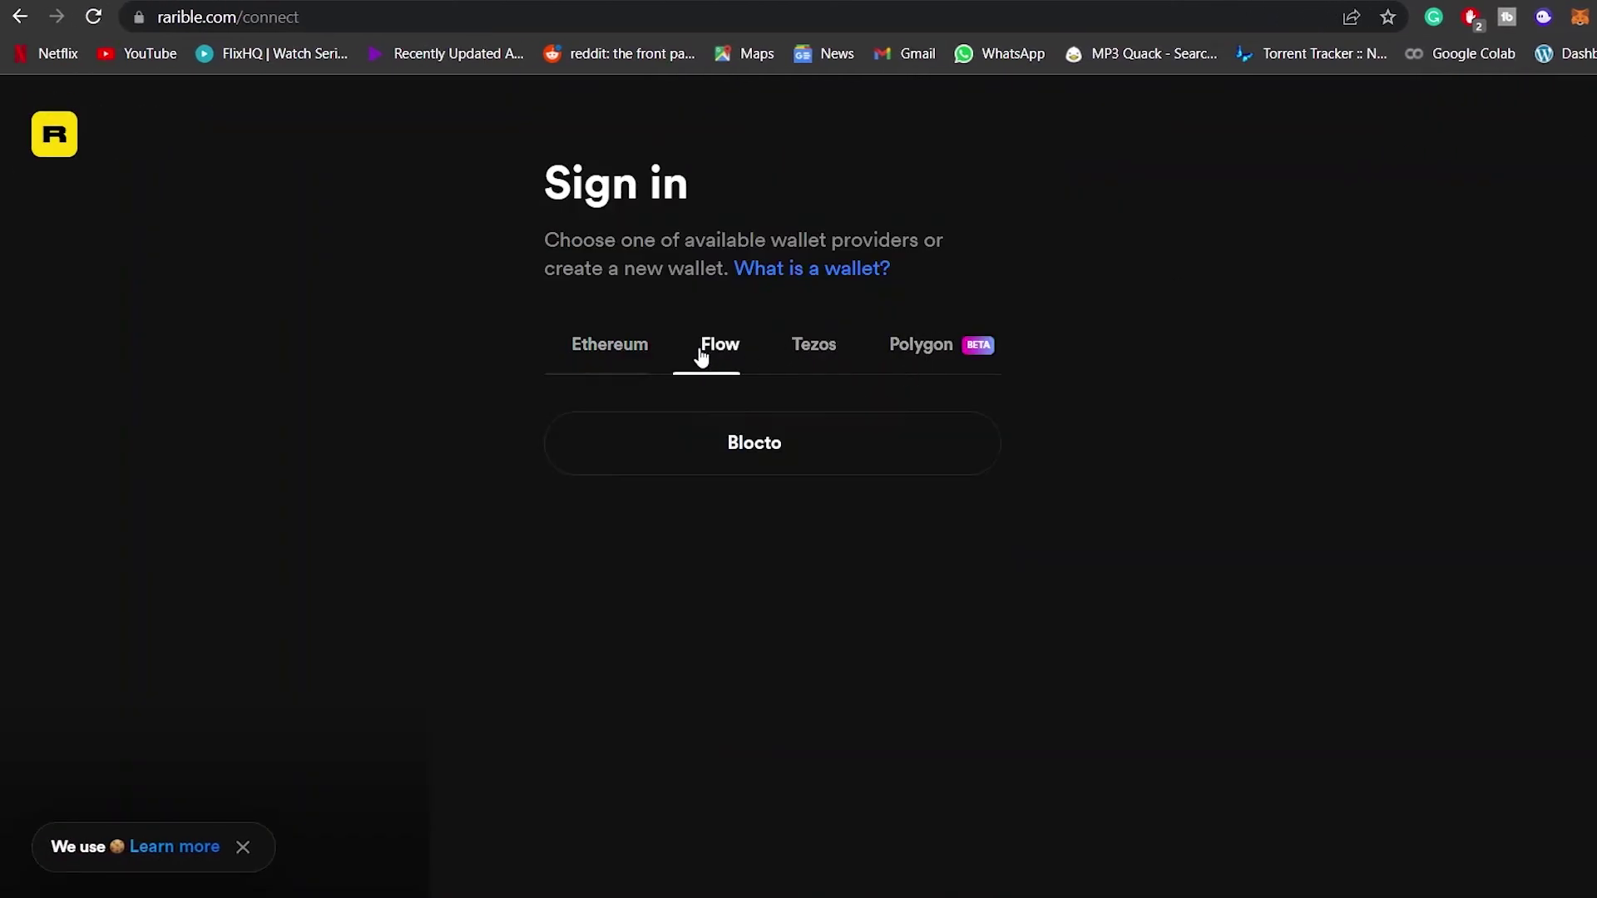
{"action": "left_click", "coordinate": [803, 463]}
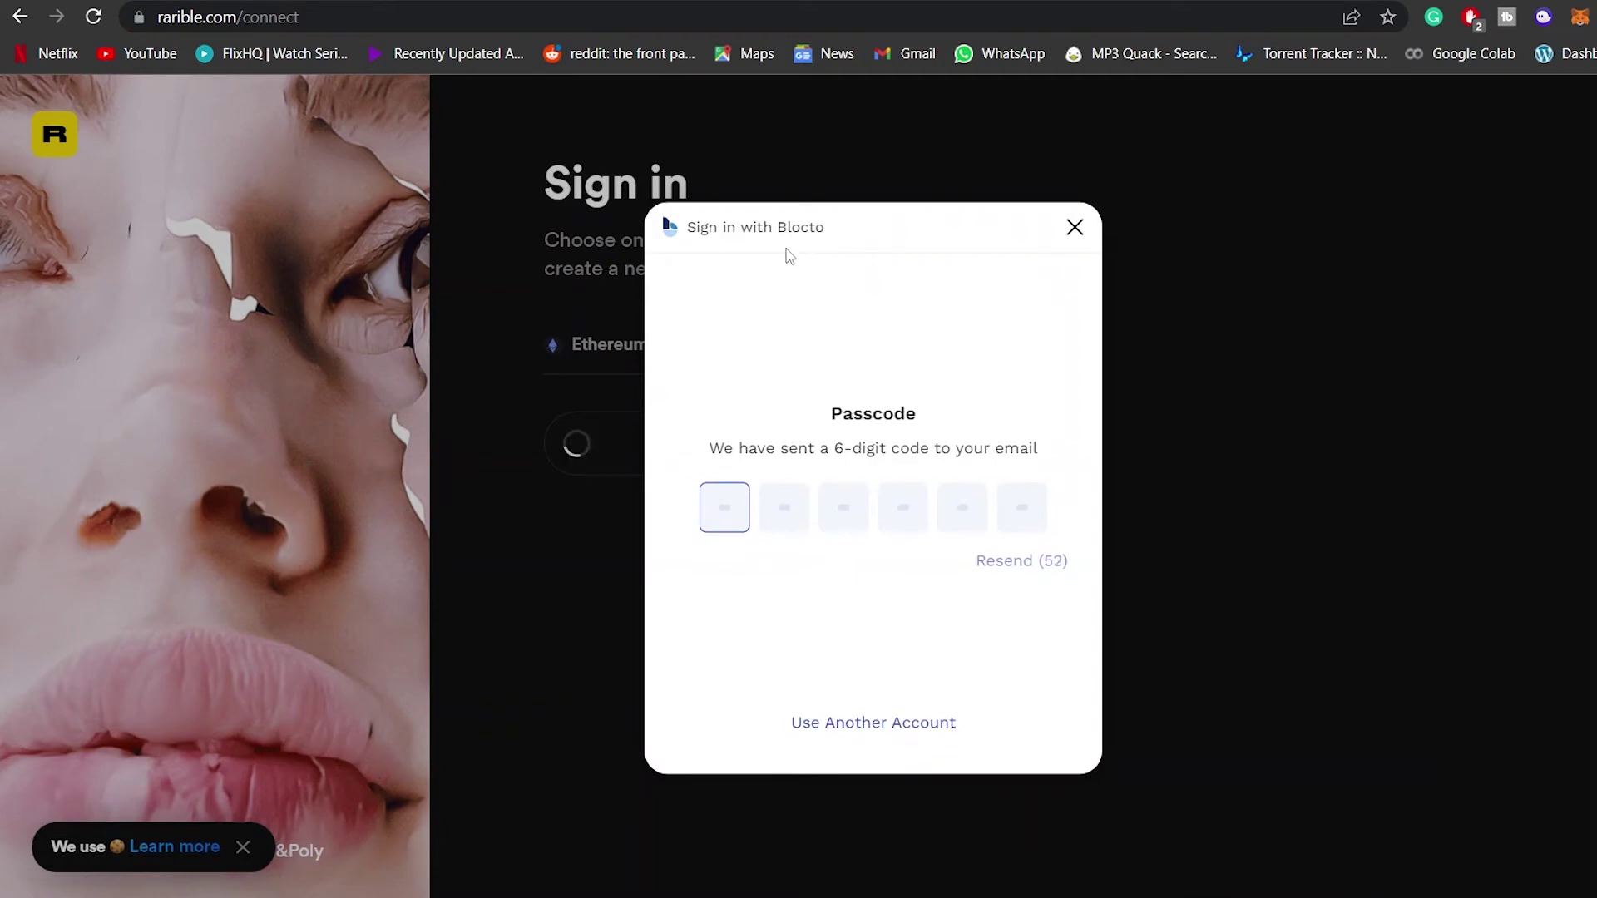
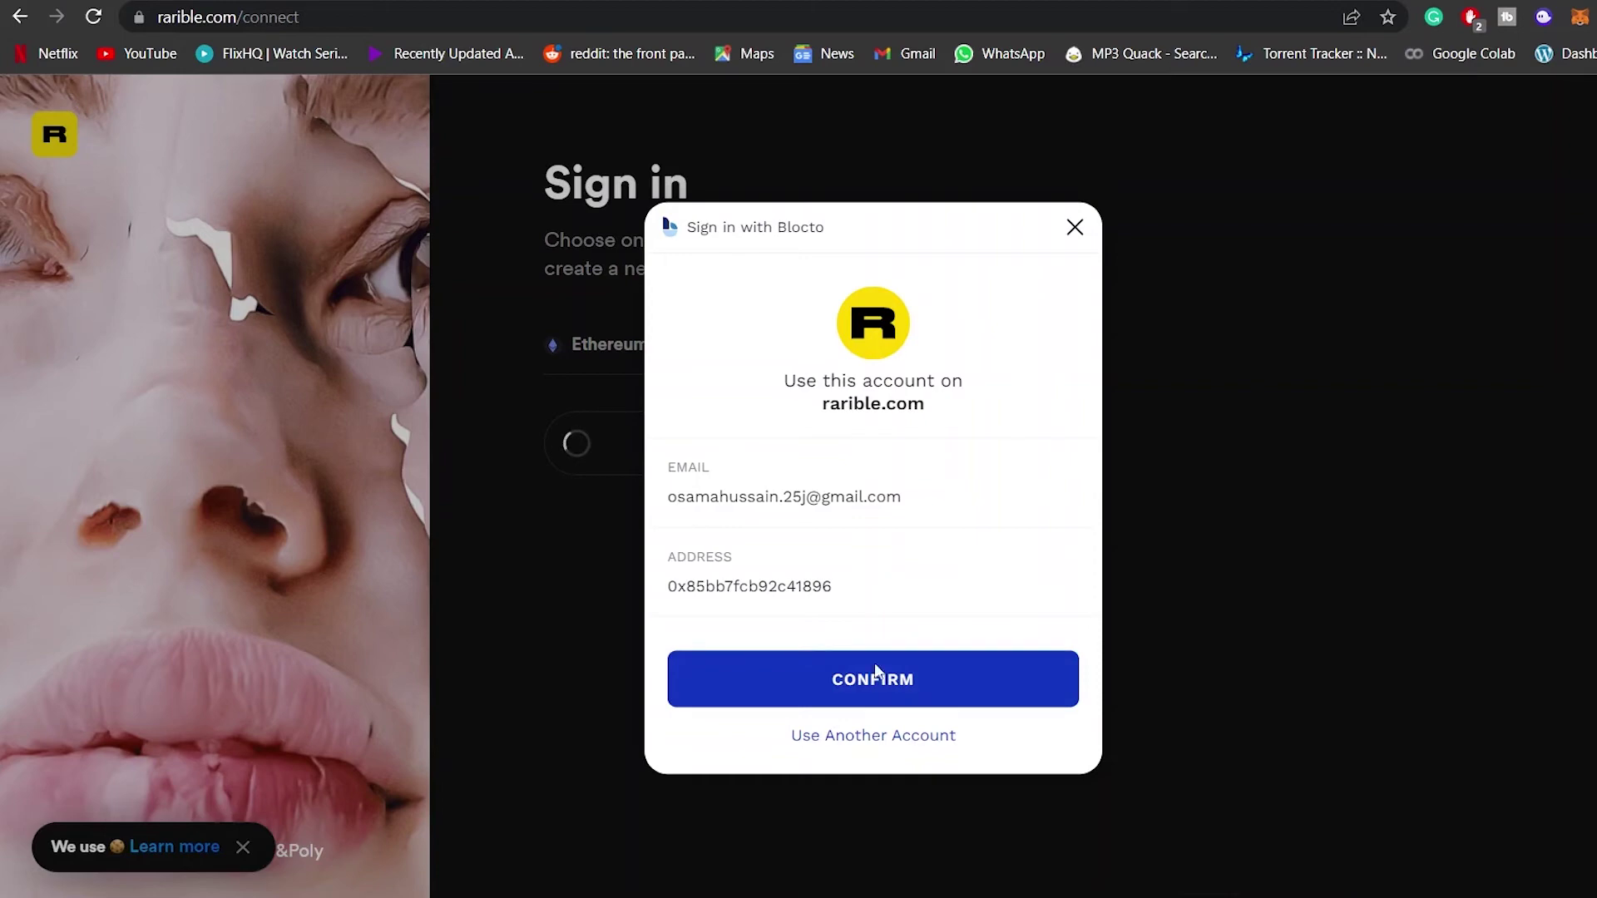
- Enter the e-mailed Blocto passcode and confirm the account for rarible.com
{"action": "left_click", "coordinate": [888, 694]}
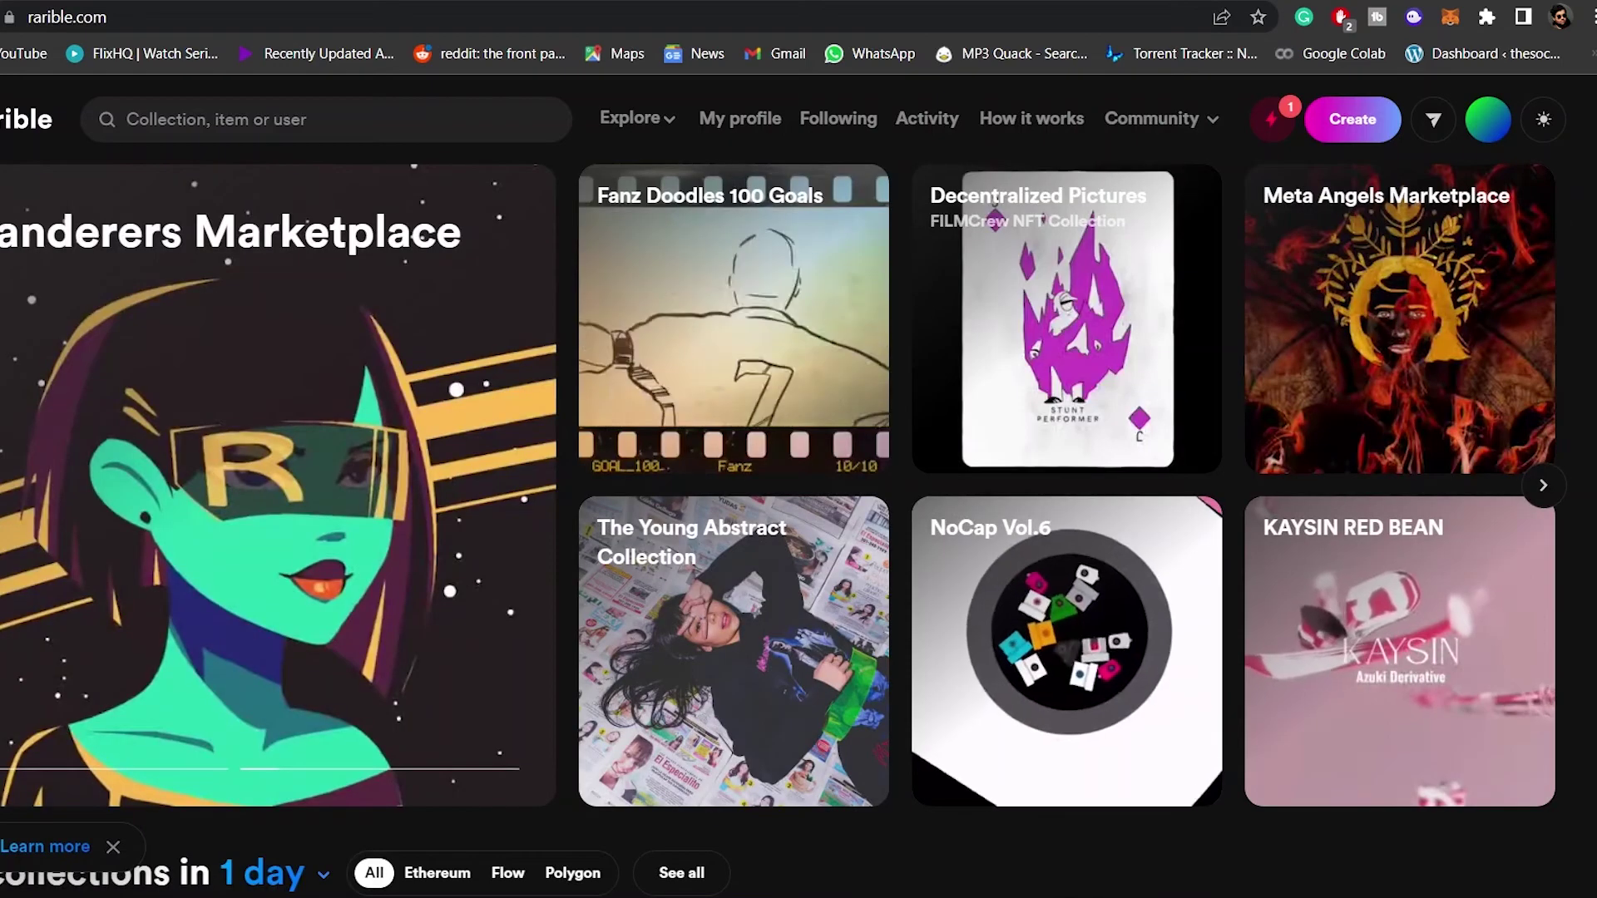
- Browse the Rarible home page, then start creating a new item
{"action": "scroll", "coordinate": [1527, 356], "scroll_direction": "down", "scroll_amount": 8}
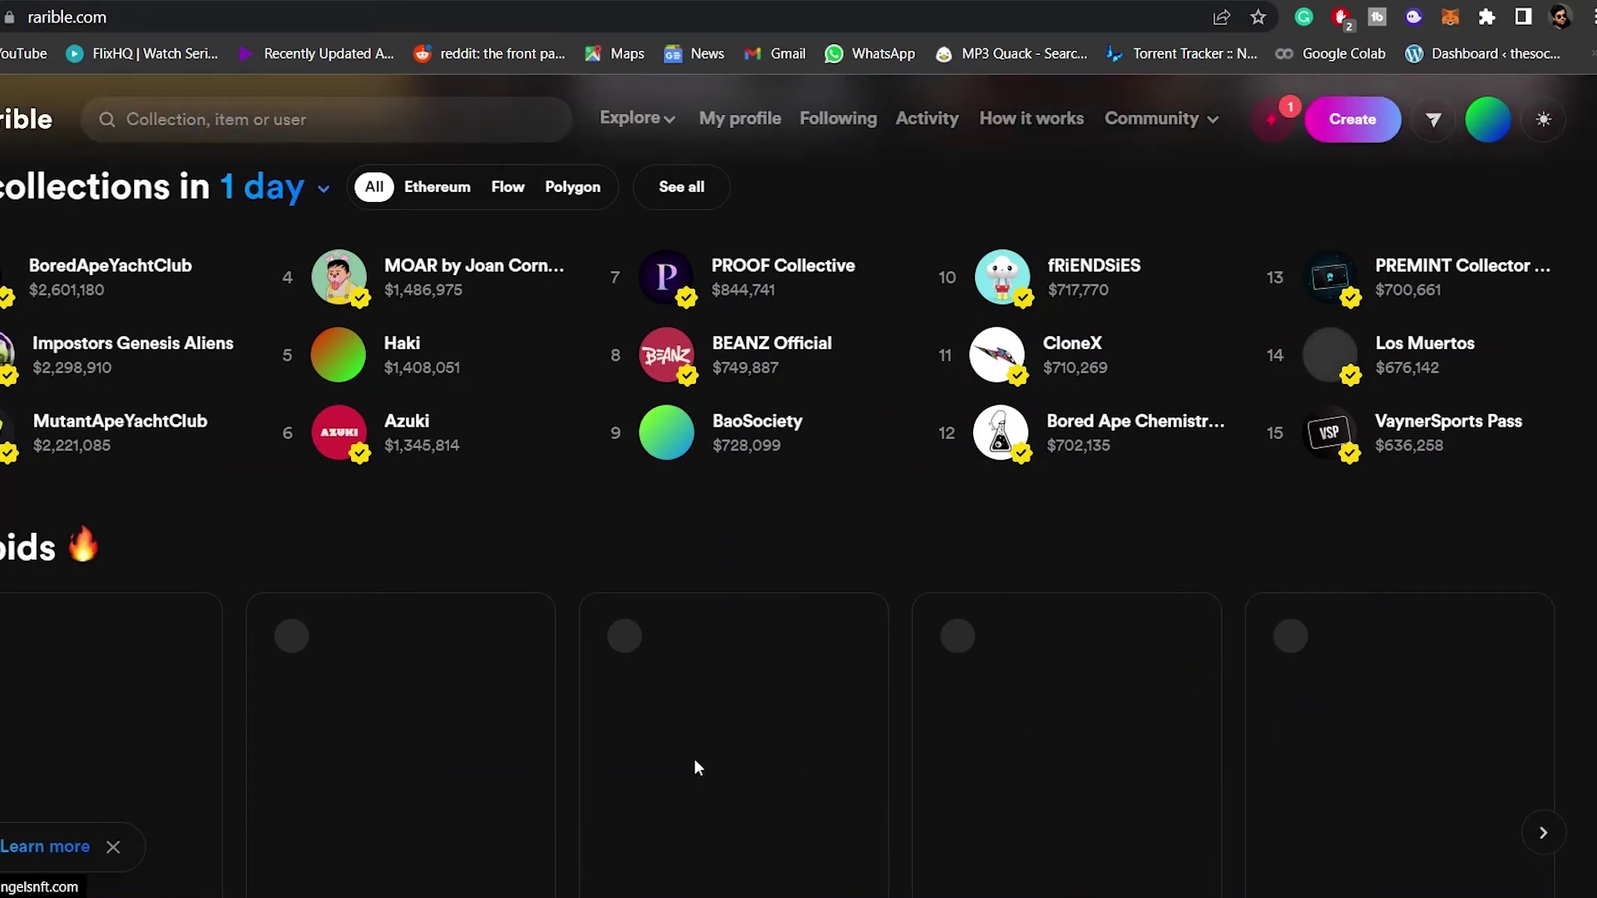
{"action": "scroll", "coordinate": [695, 766], "scroll_direction": "up", "scroll_amount": 8}
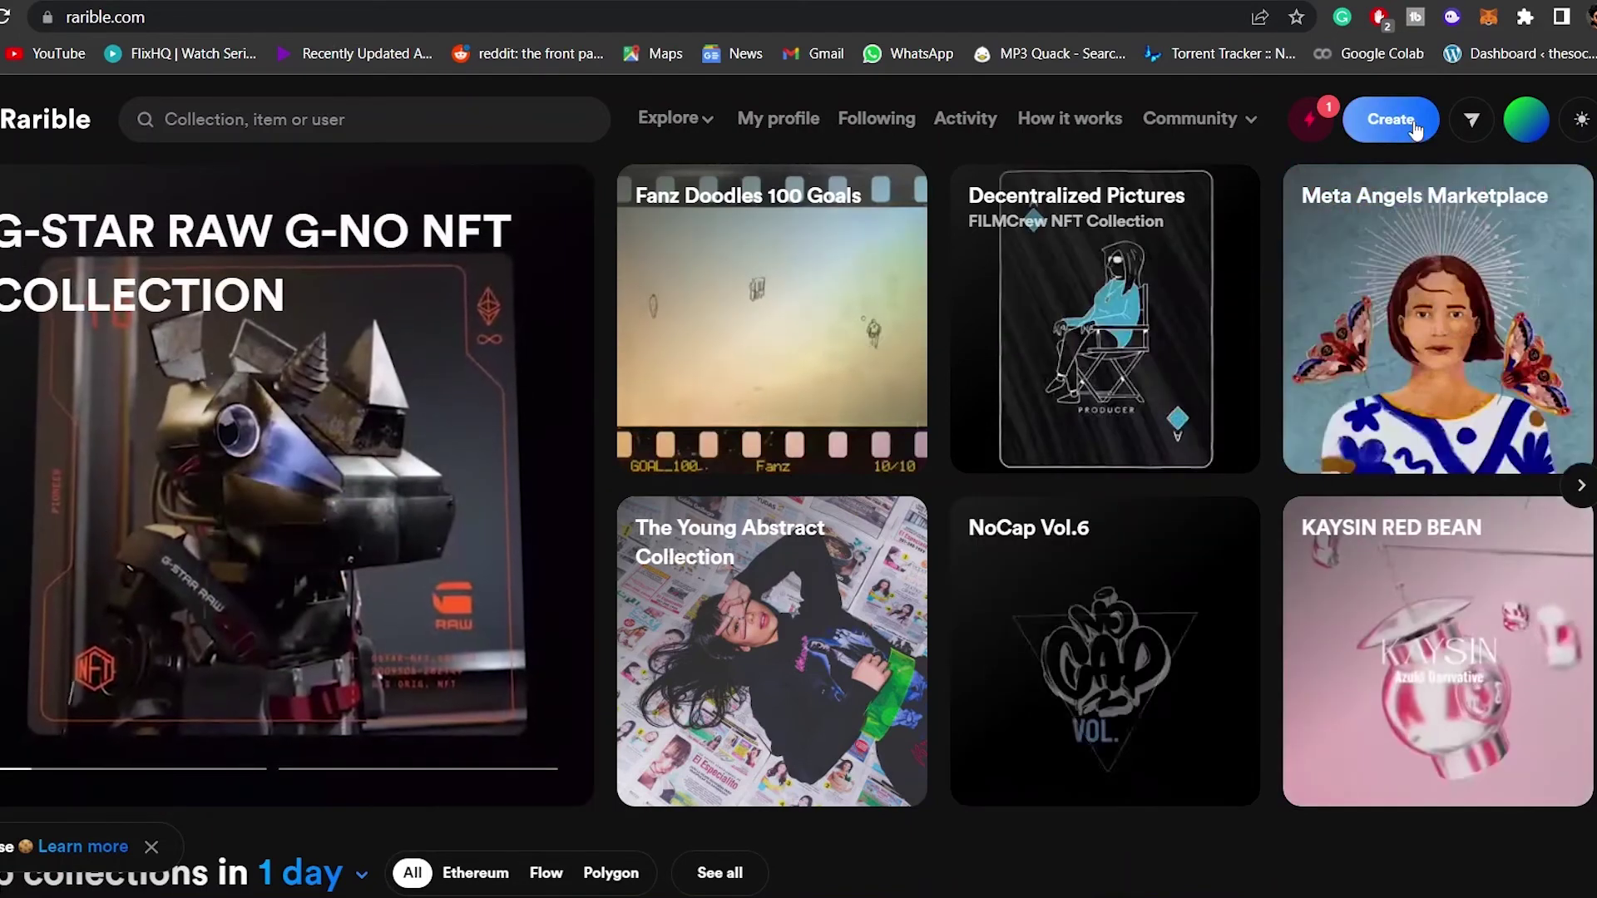
{"action": "left_click", "coordinate": [1410, 126]}
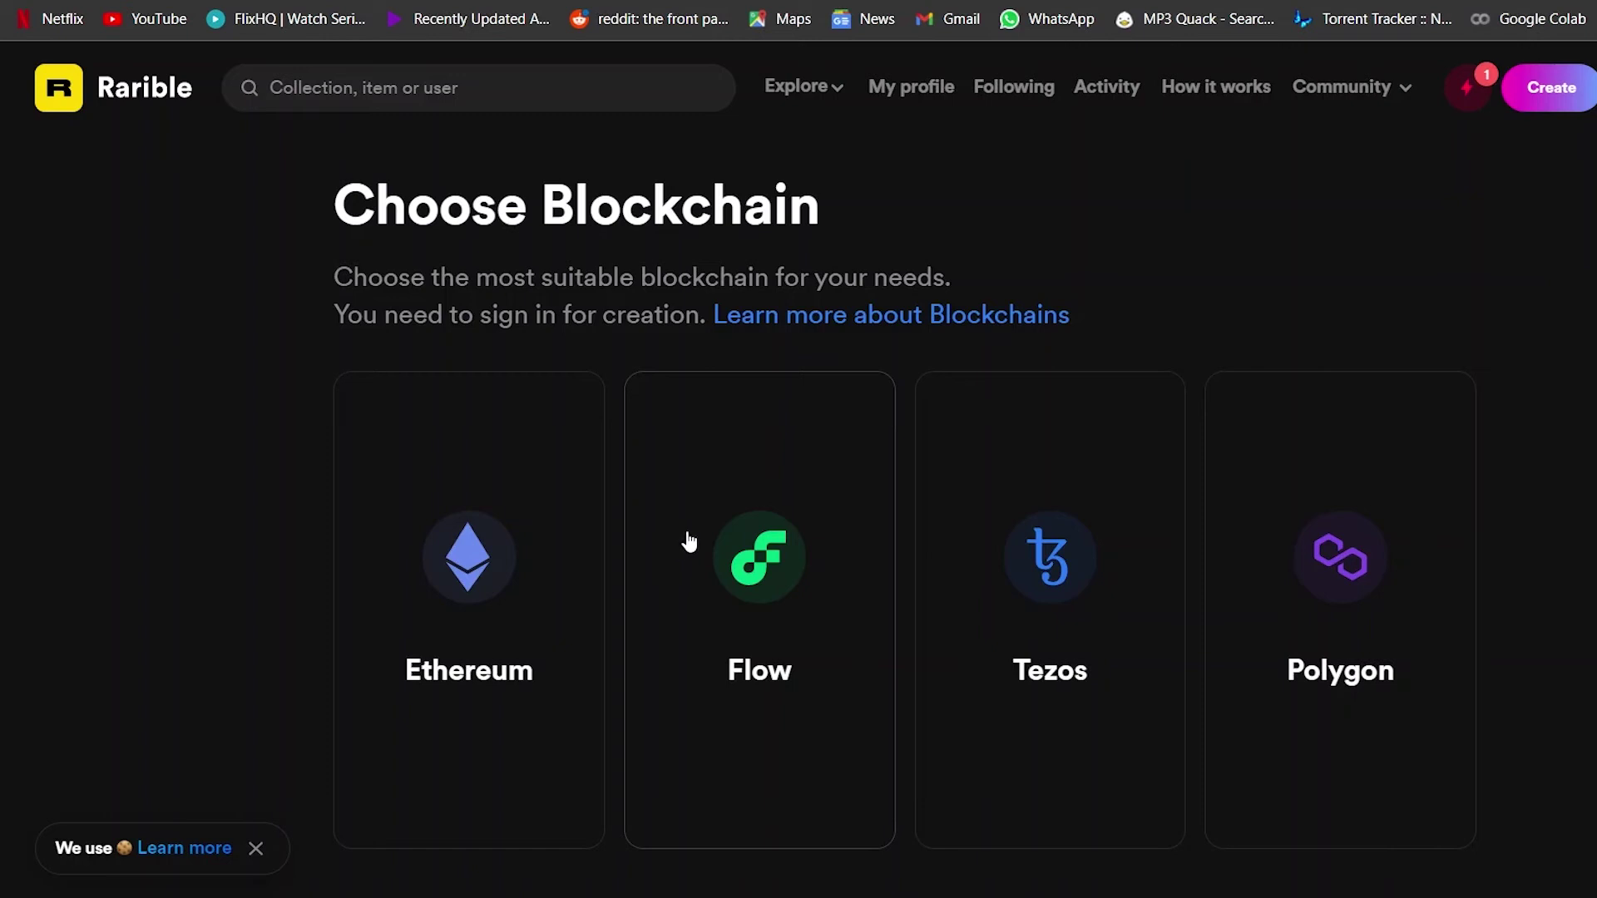
- Choose the Flow blockchain and upload cute mmm.mp3 from the Music folder as the item file
{"action": "left_click", "coordinate": [689, 539]}
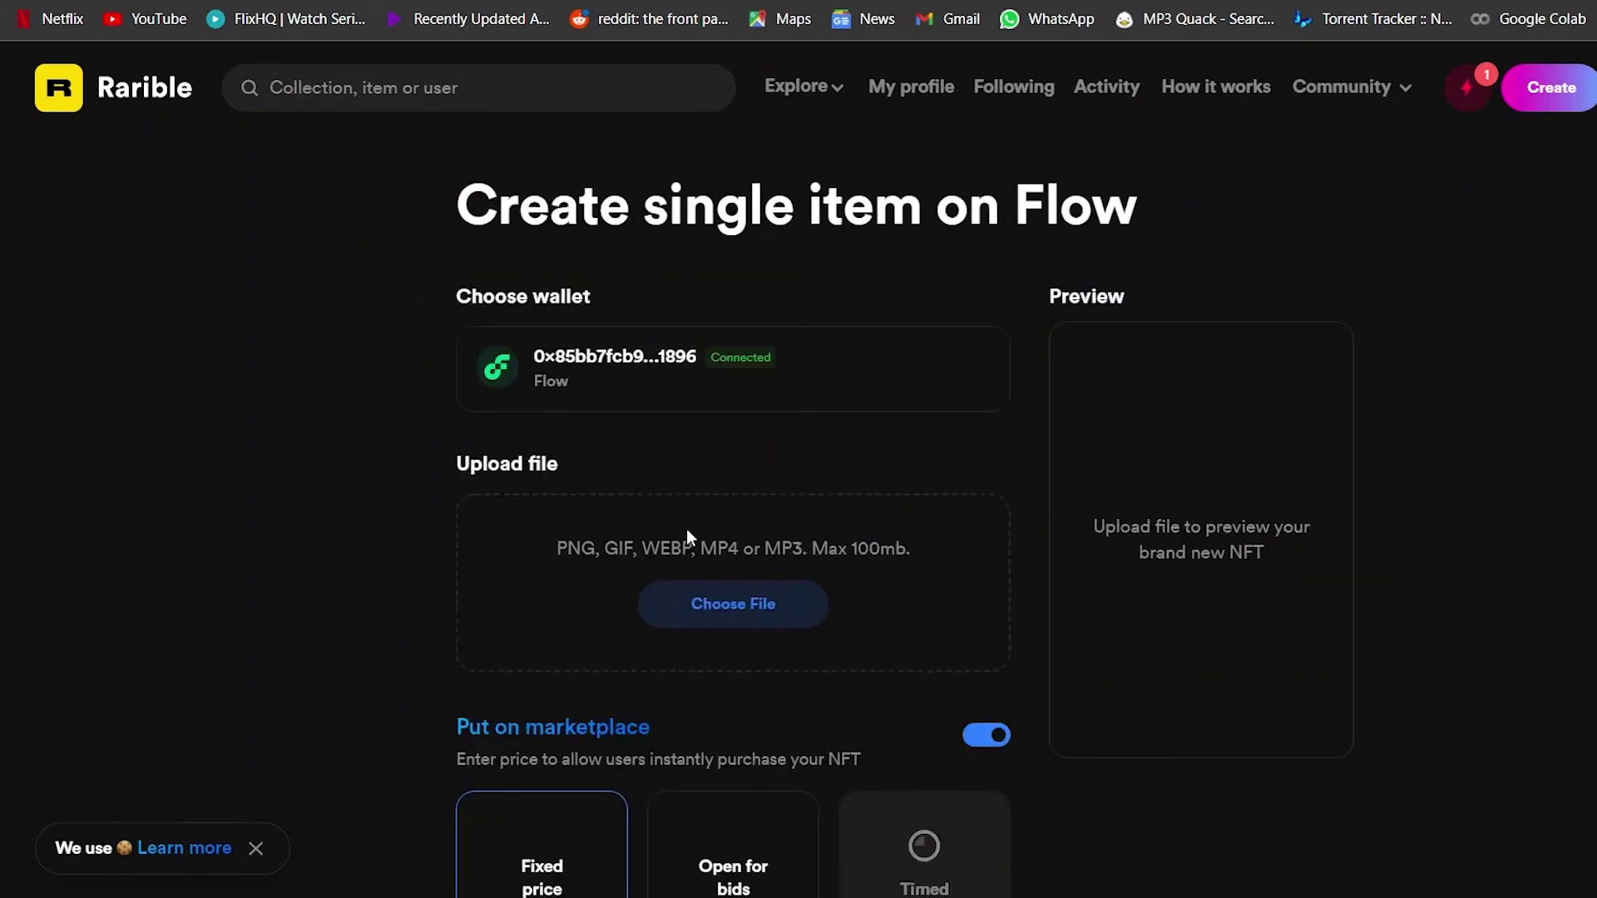
{"action": "scroll", "coordinate": [786, 367], "scroll_direction": "down", "scroll_amount": 3}
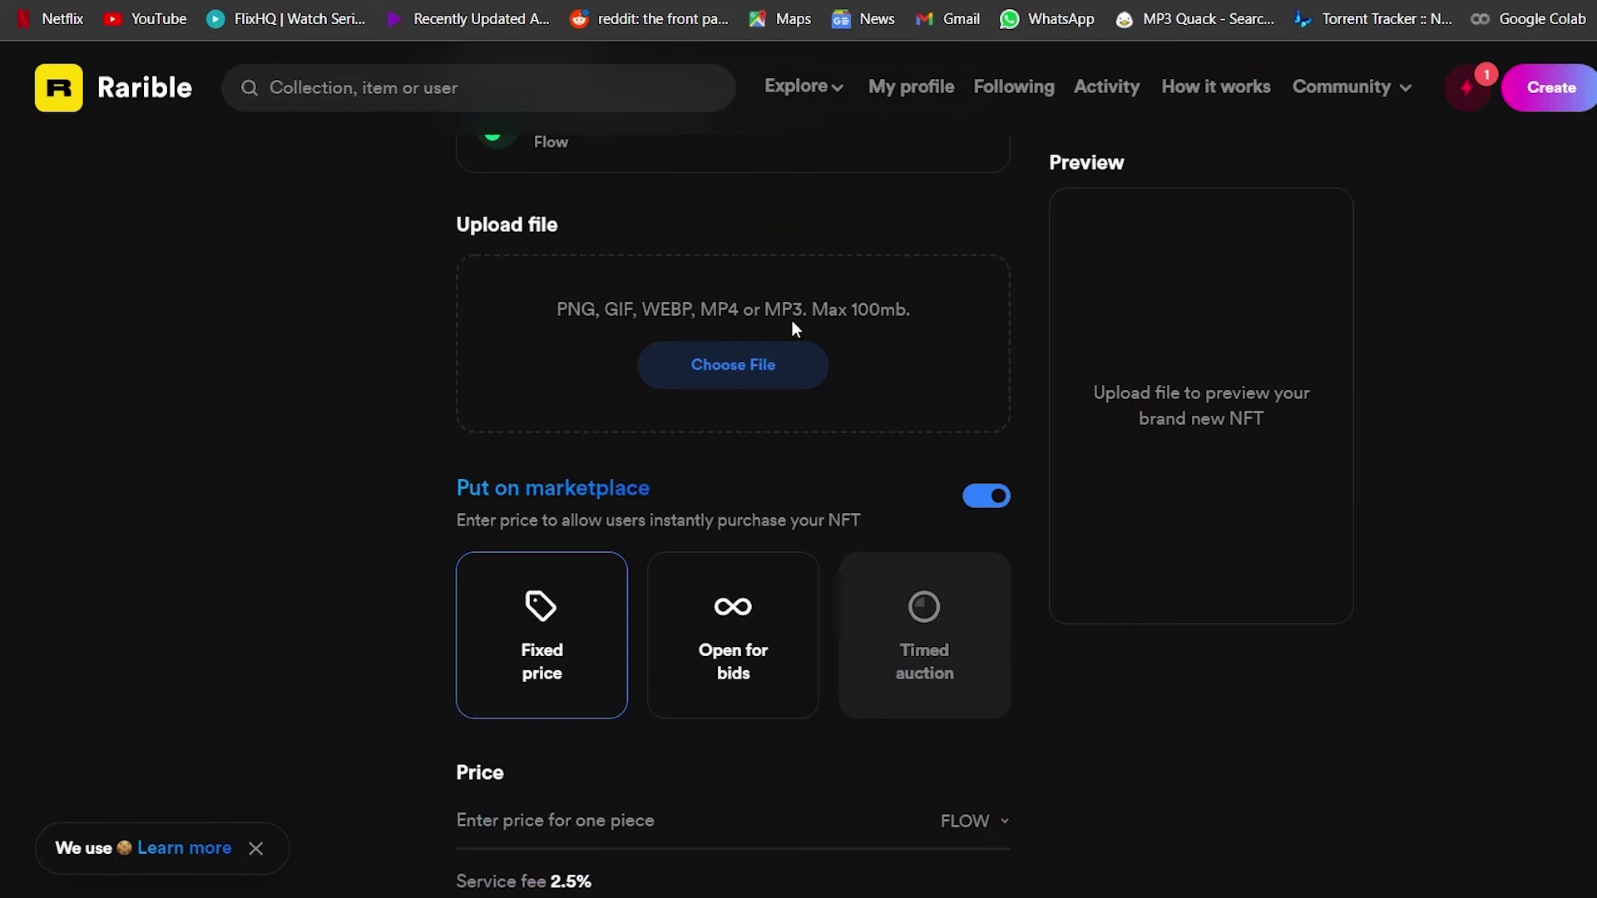
{"action": "left_click", "coordinate": [754, 366]}
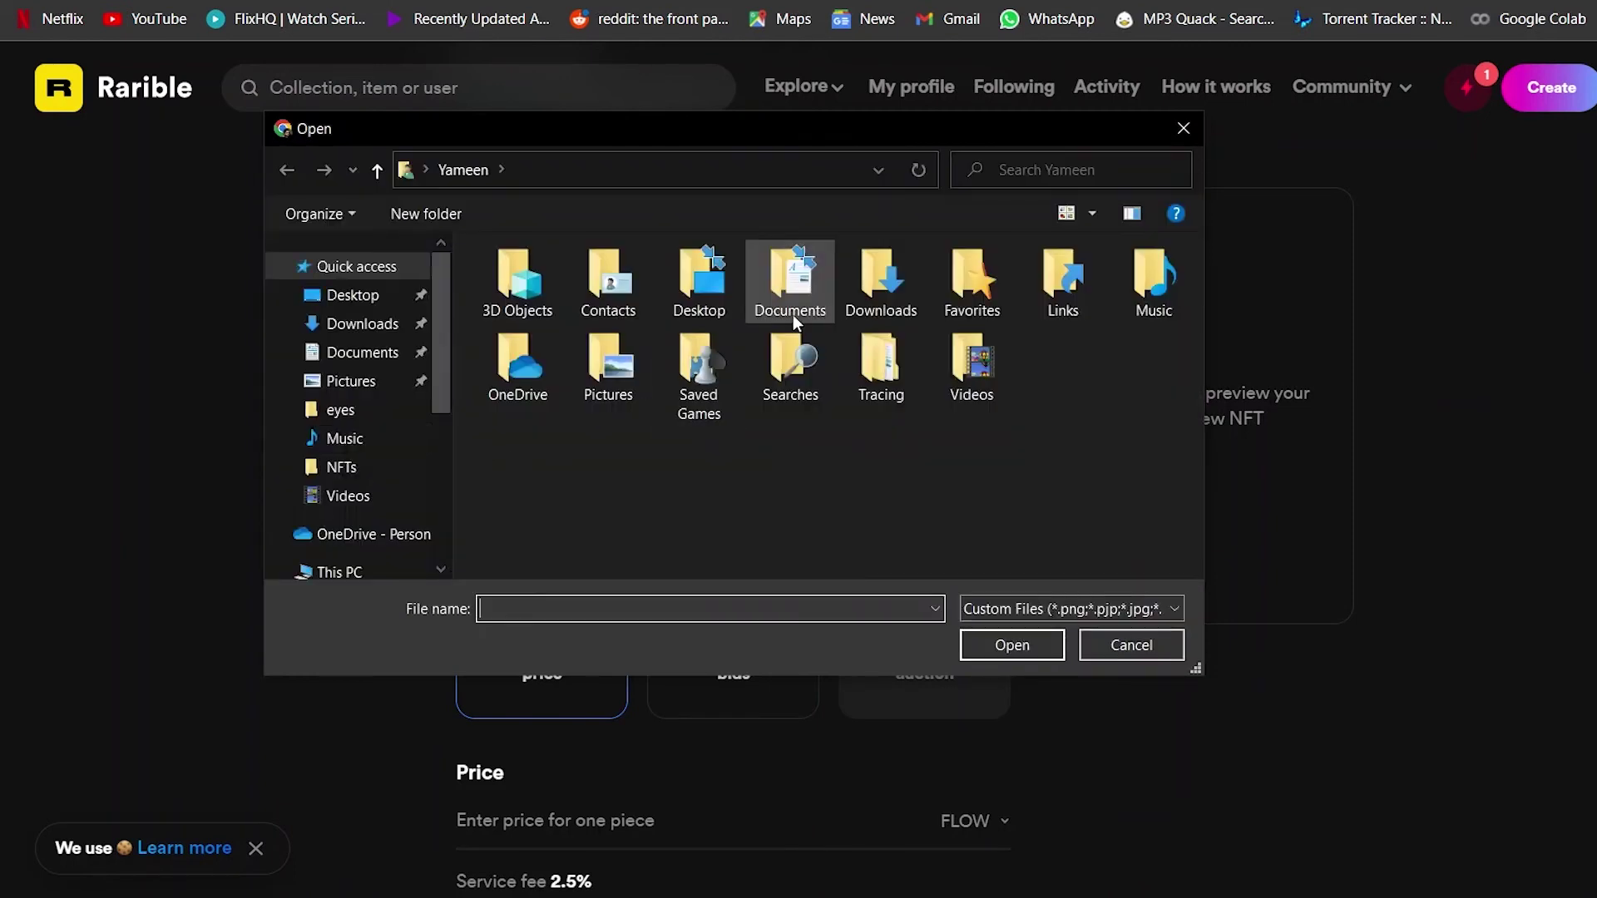
{"action": "left_click", "coordinate": [368, 491]}
{"action": "left_click", "coordinate": [366, 470]}
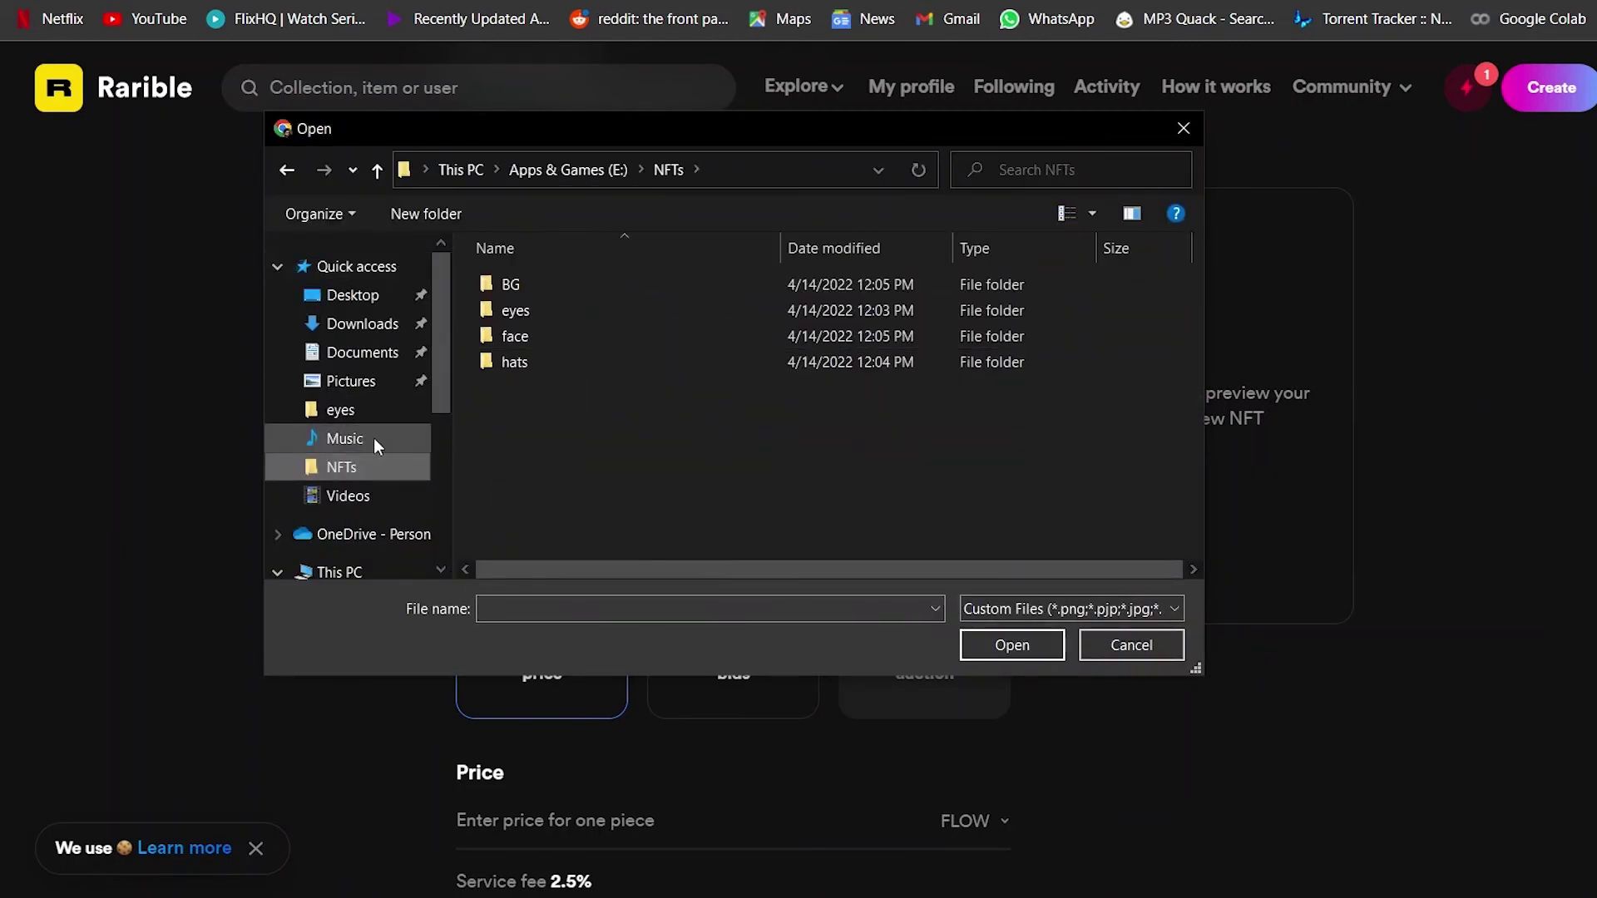
{"action": "left_click", "coordinate": [353, 436]}
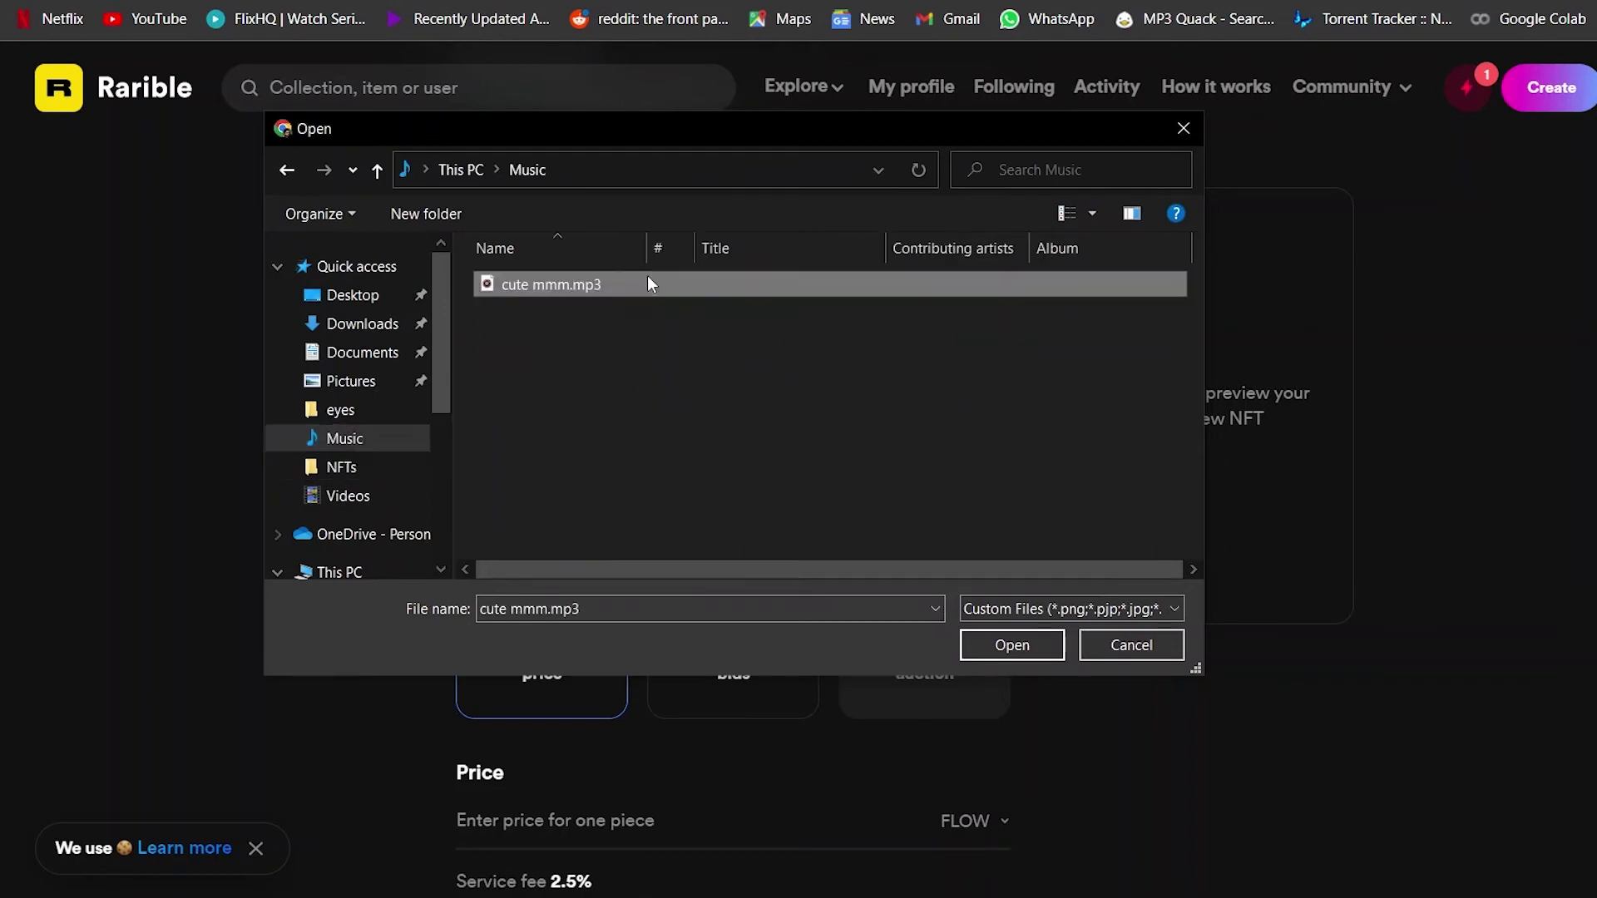
{"action": "double_click", "coordinate": [647, 276]}
- Upload eye_0000s_0003_Layer-7.png from the eyes folder as the cover image
{"action": "scroll", "coordinate": [719, 465], "scroll_direction": "down", "scroll_amount": 2}
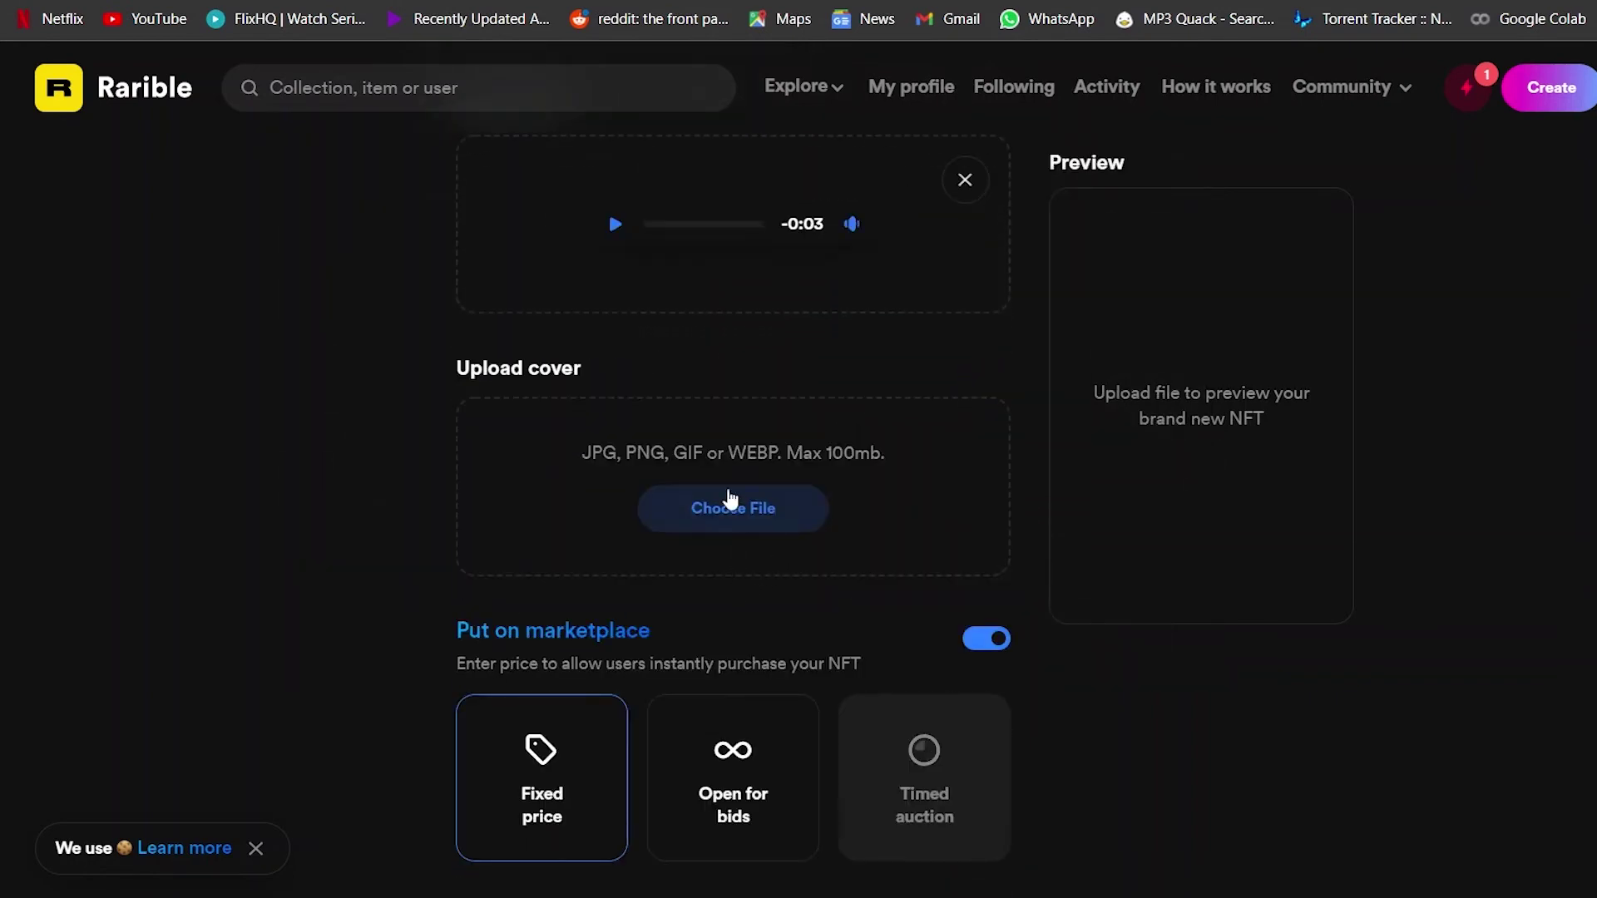
{"action": "scroll", "coordinate": [725, 474], "scroll_direction": "up", "scroll_amount": 4}
{"action": "scroll", "coordinate": [785, 446], "scroll_direction": "down", "scroll_amount": 7}
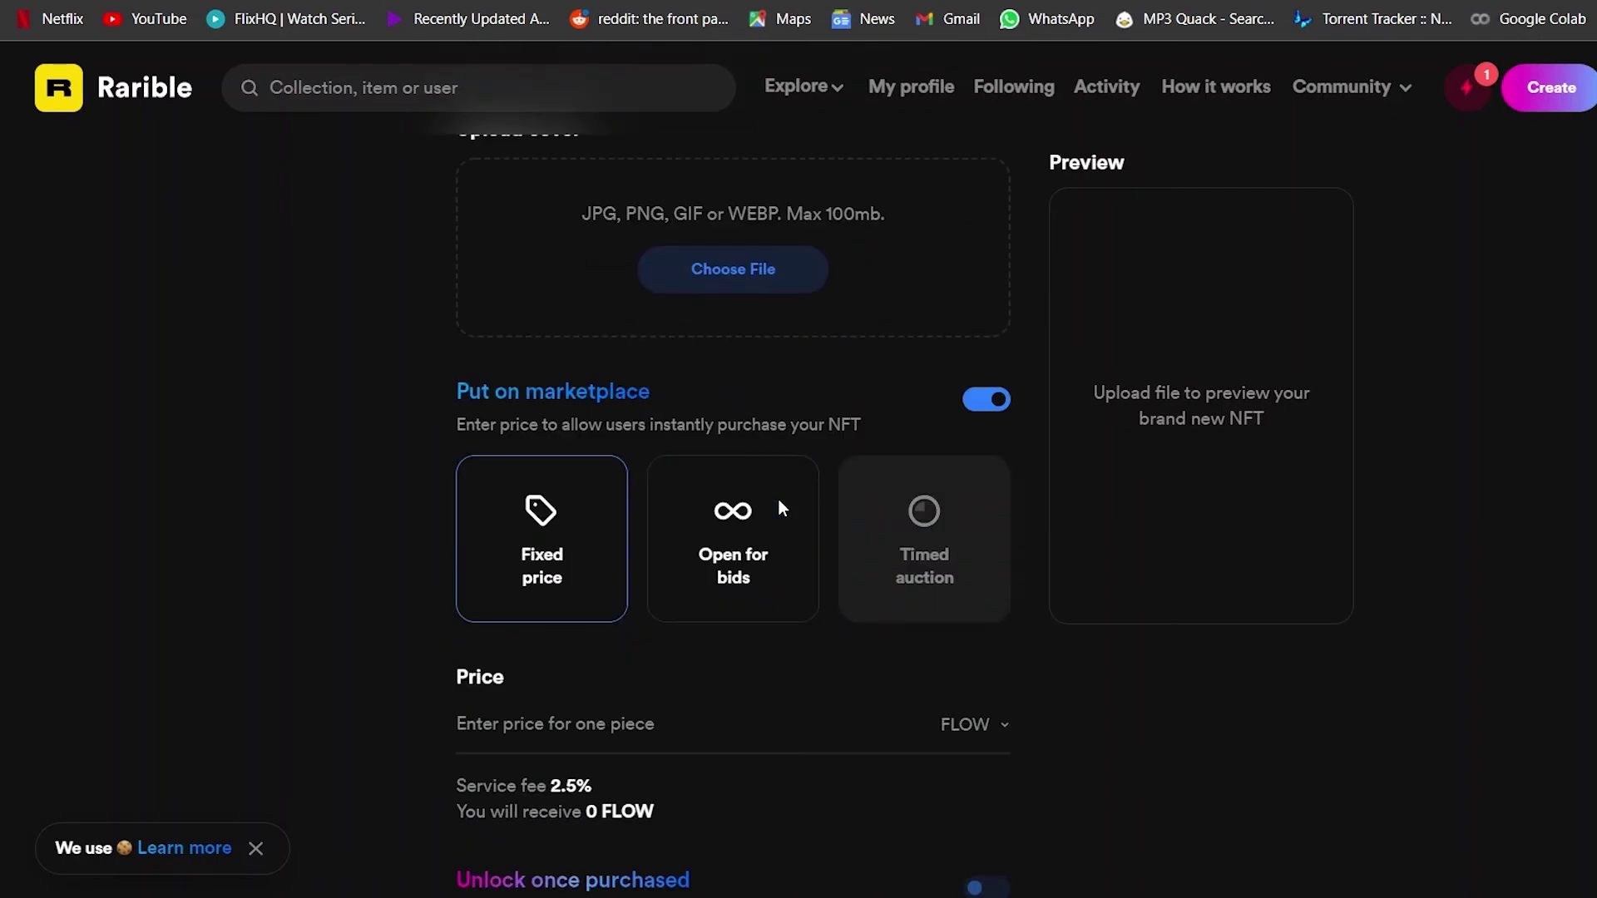
{"action": "left_click", "coordinate": [782, 283]}
{"action": "double_click", "coordinate": [579, 316]}
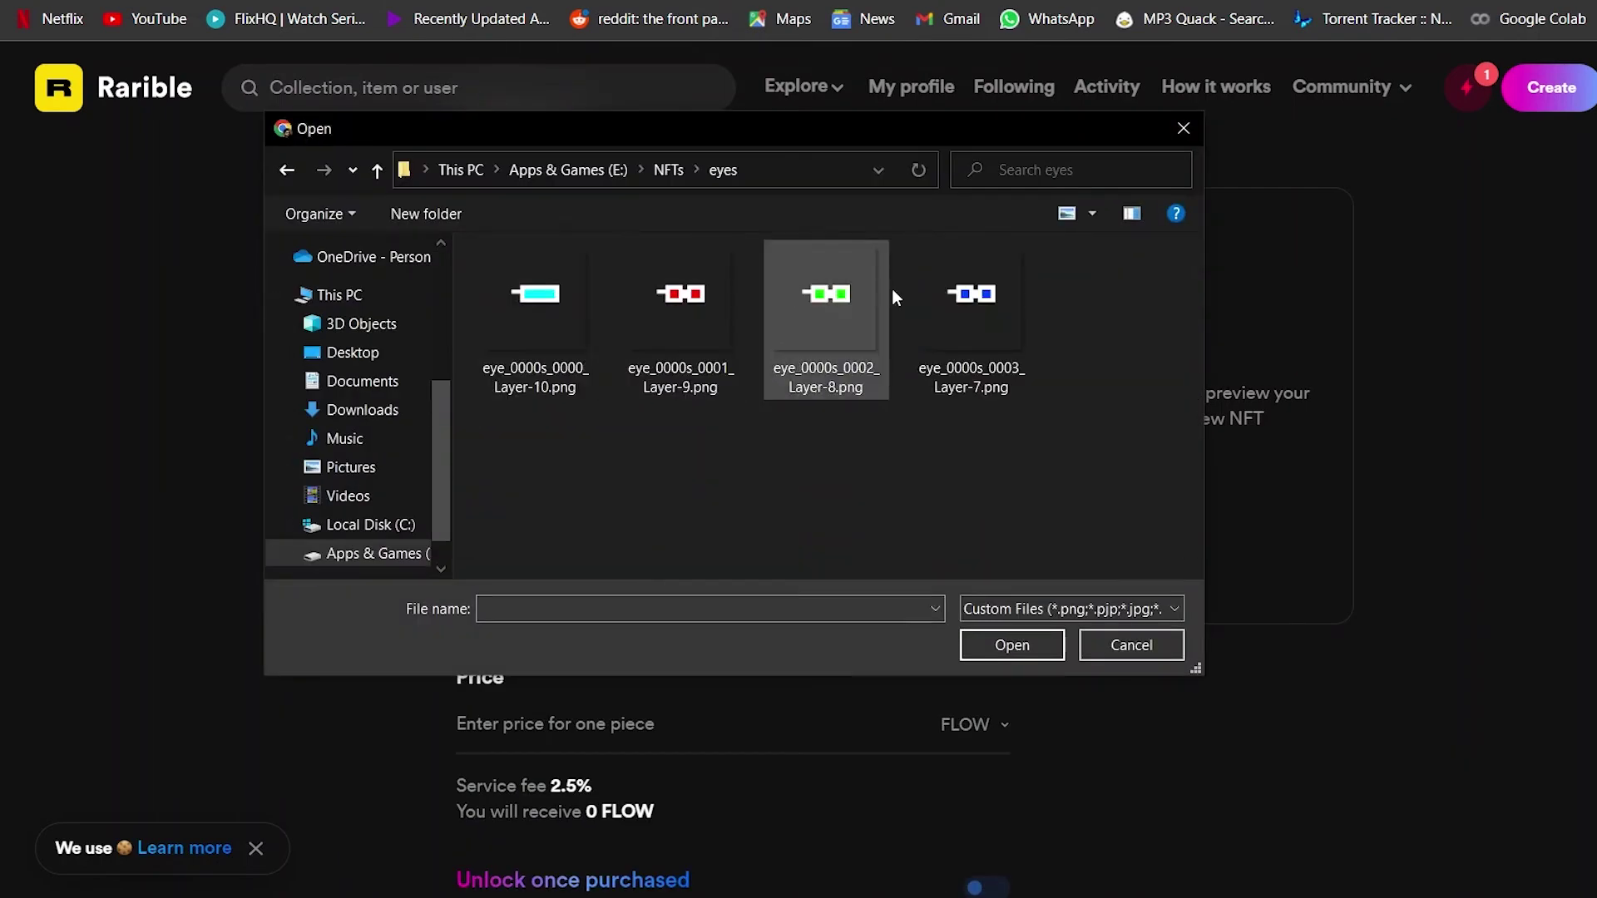
{"action": "double_click", "coordinate": [966, 296]}
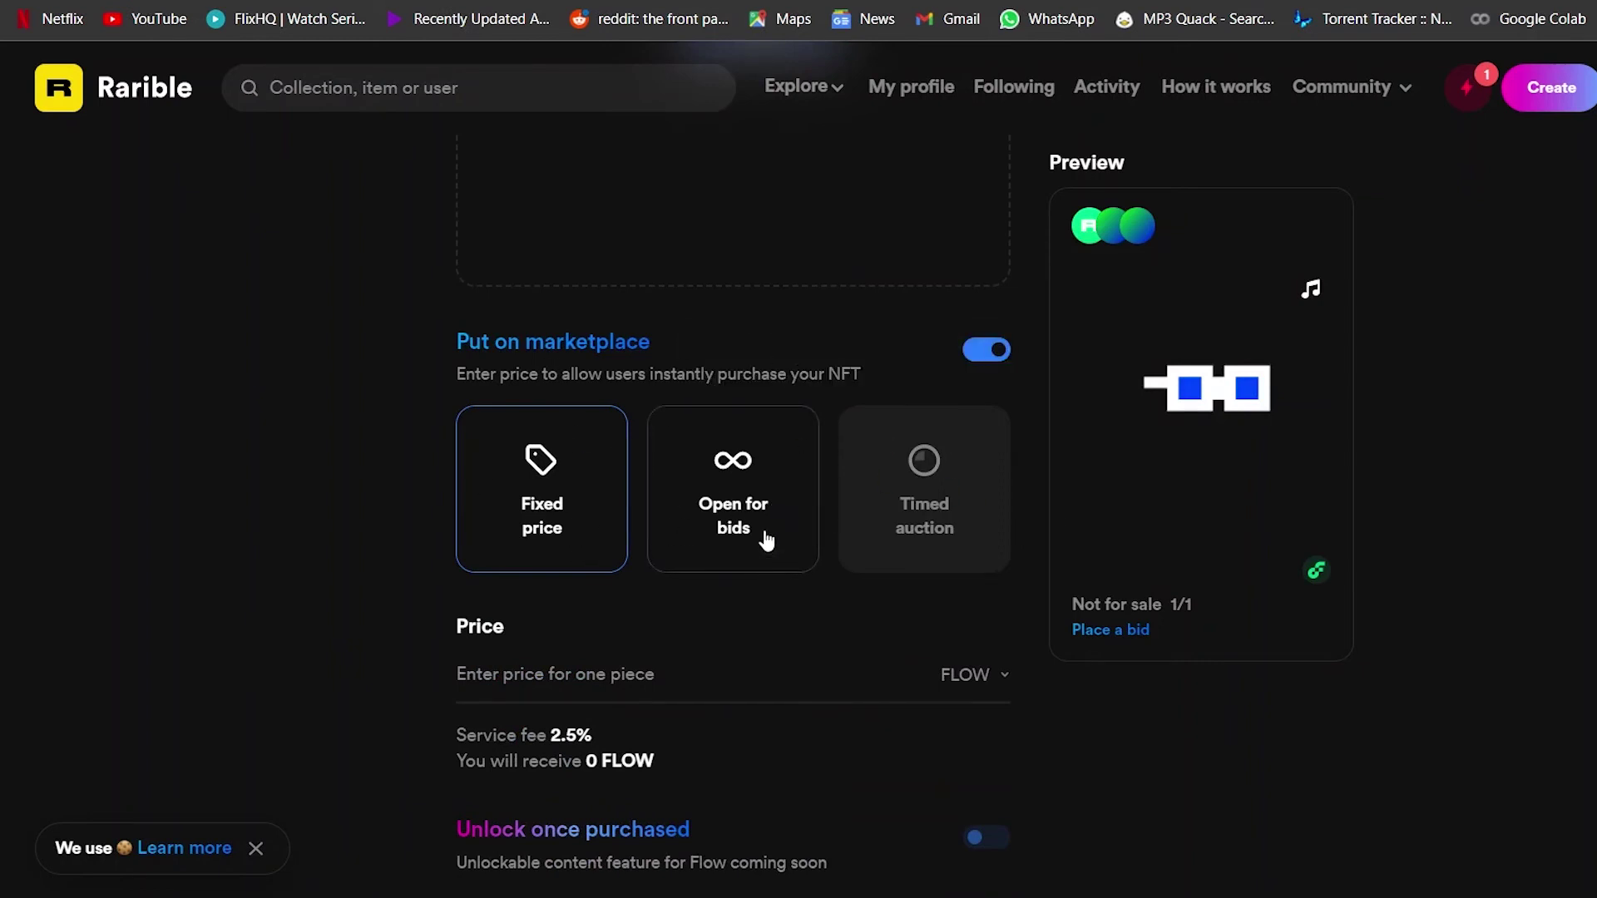
- Set the item's fixed price to 5 FLOW
{"action": "scroll", "coordinate": [752, 658], "scroll_direction": "down", "scroll_amount": 4}
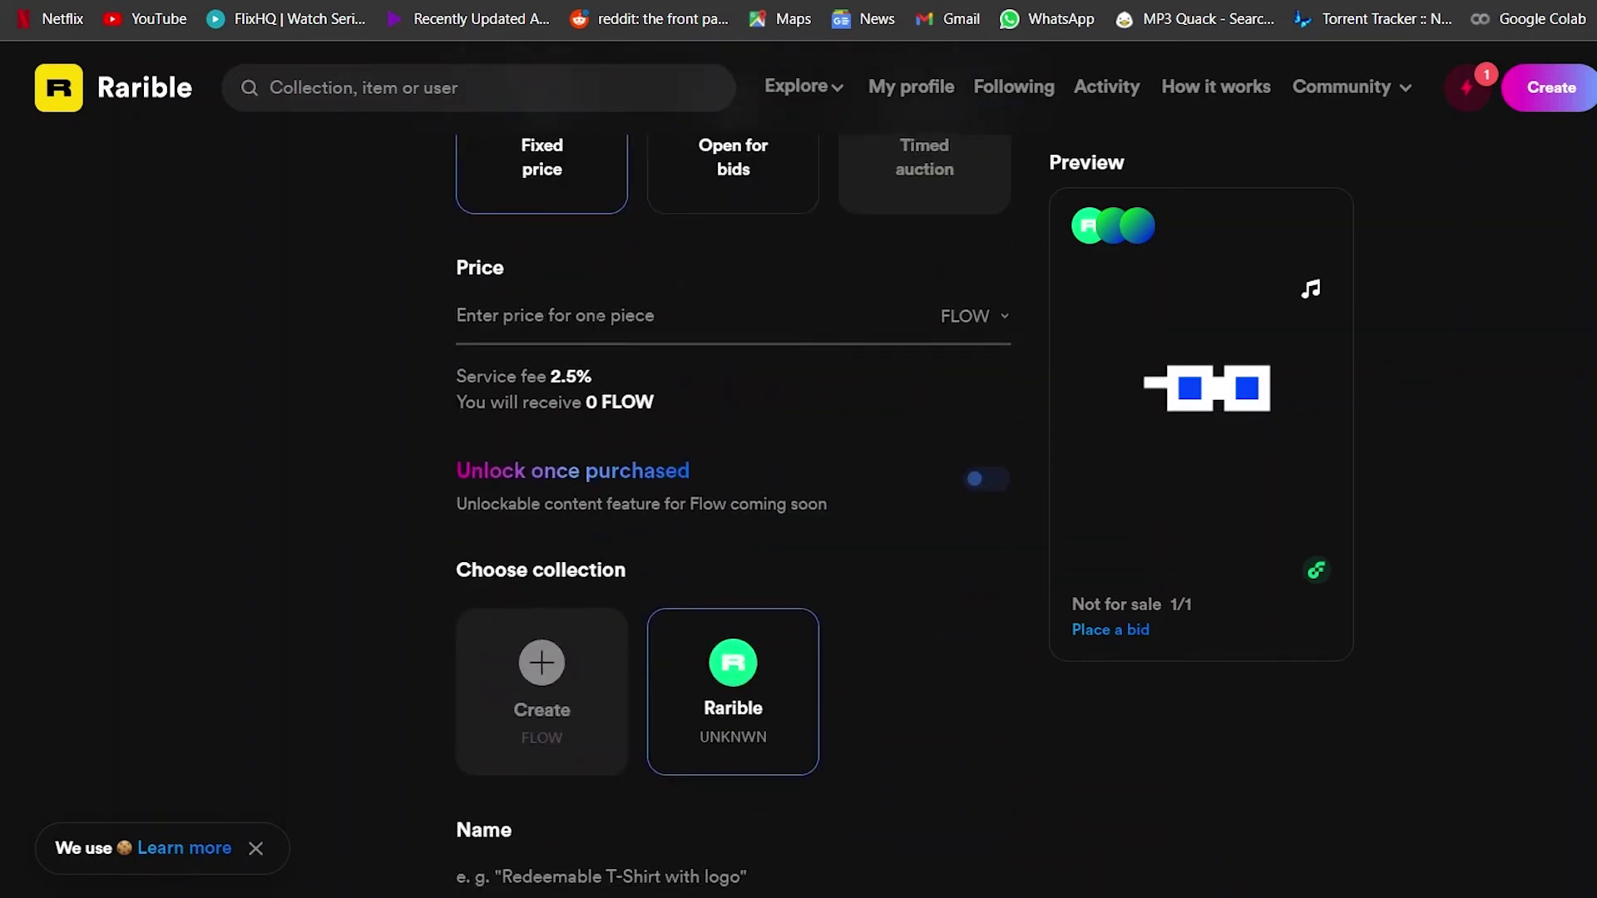
{"action": "type", "text": "5"}
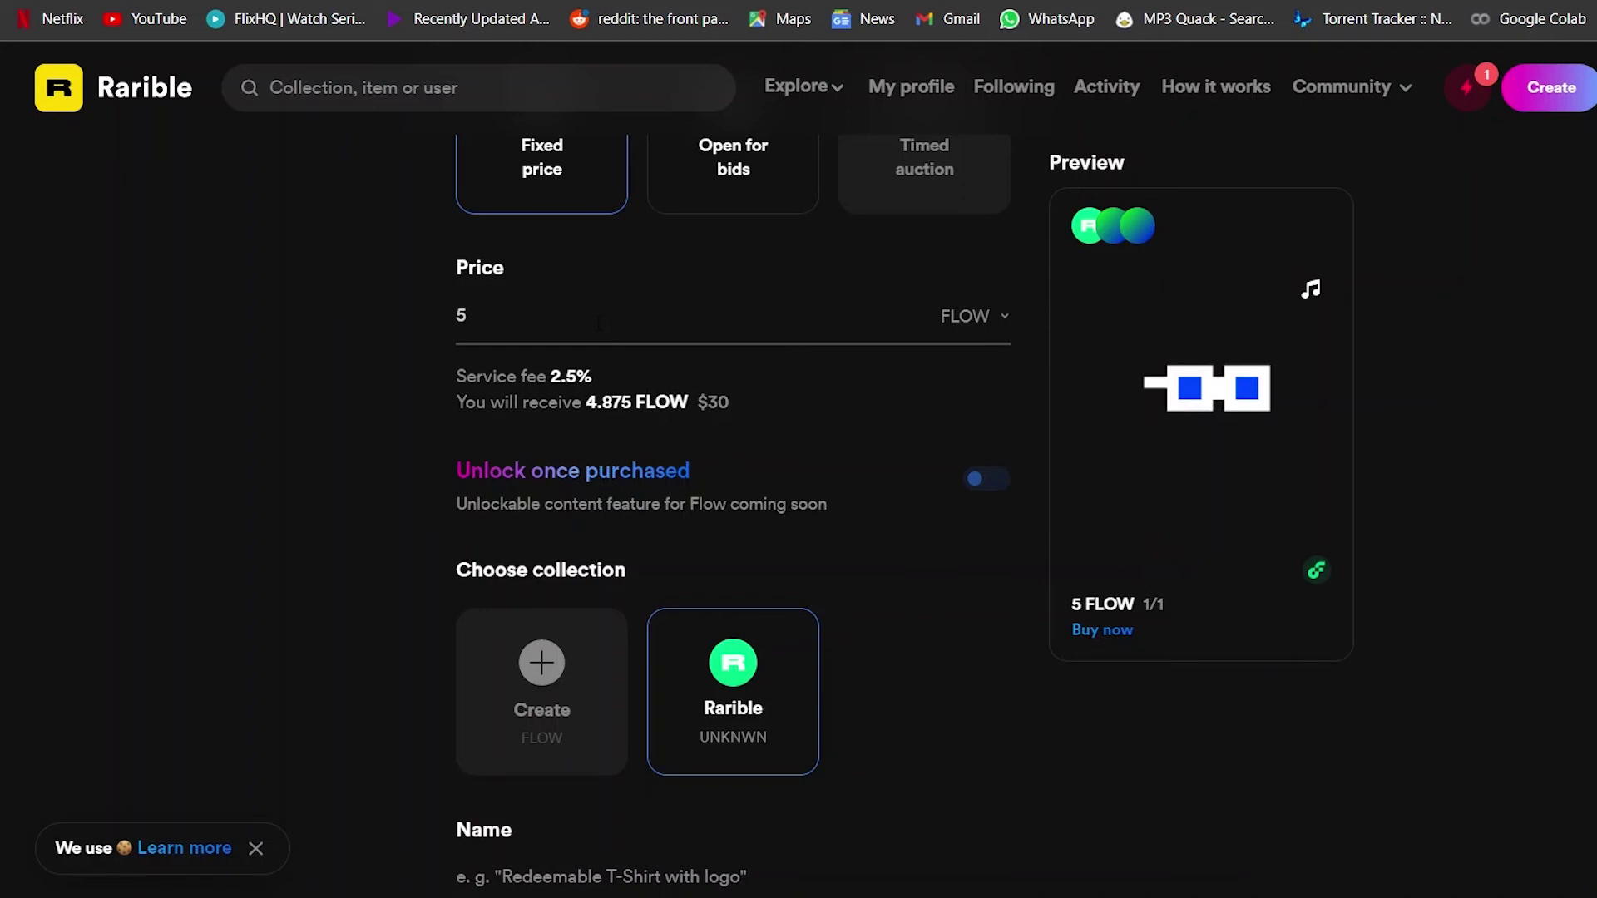
{"action": "key", "text": "BackSpace"}
{"action": "type", "text": "3"}
{"action": "key", "text": "BackSpace"}
{"action": "type", "text": "5"}
- Name the item 'cute mmm' with the description 'it a cute sound'
{"action": "scroll", "coordinate": [846, 540], "scroll_direction": "down", "scroll_amount": 3}
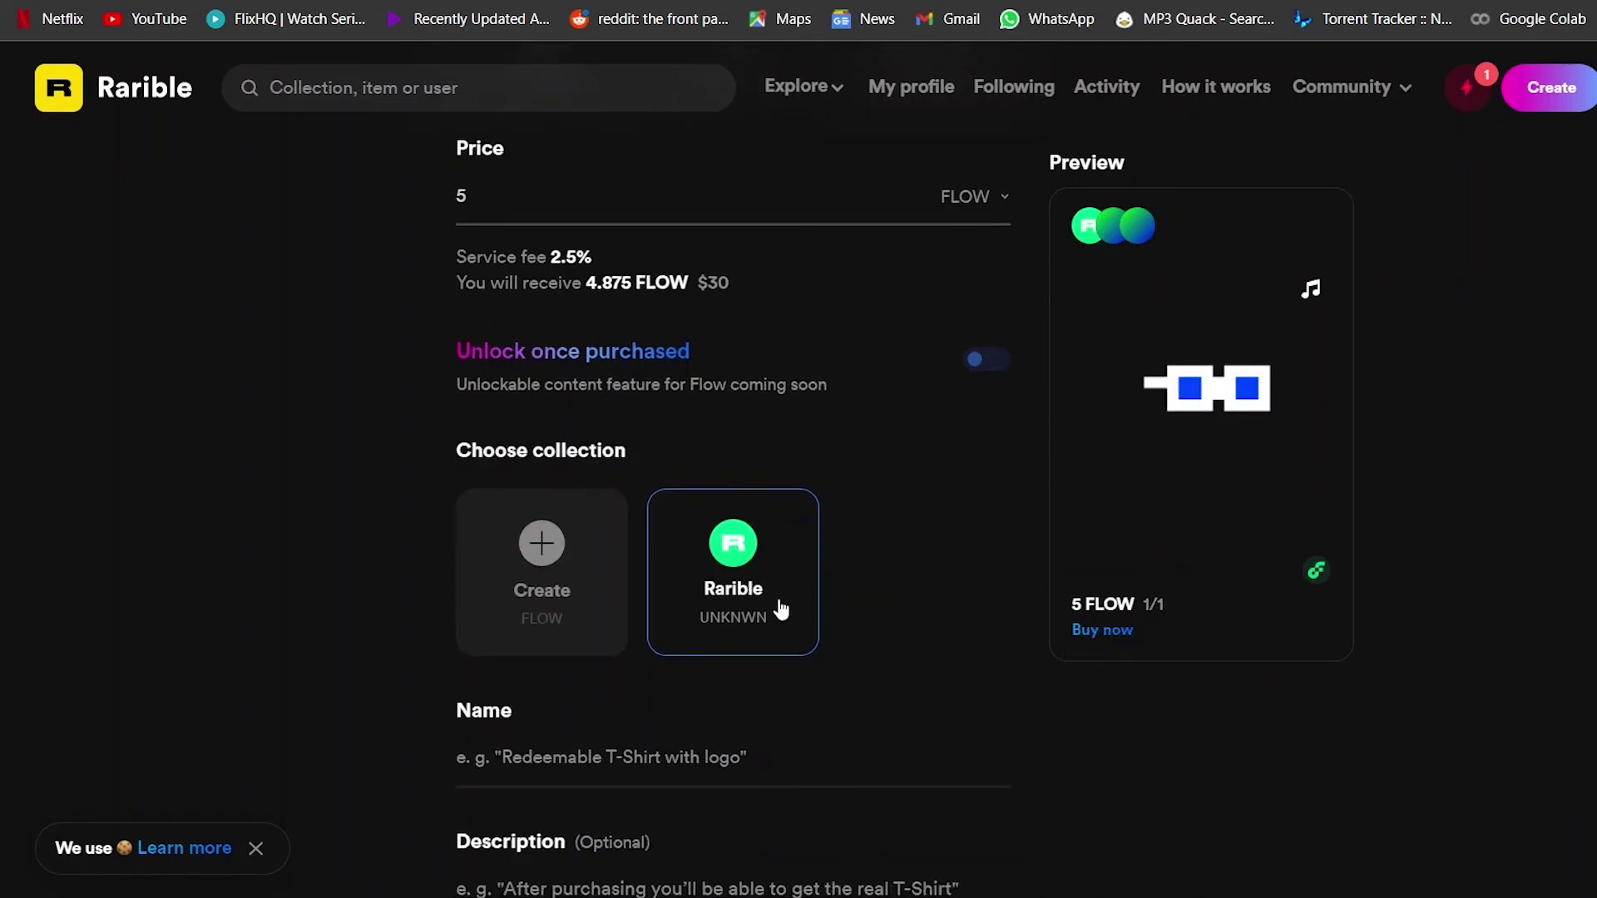
{"action": "scroll", "coordinate": [741, 541], "scroll_direction": "down", "scroll_amount": 1}
{"action": "scroll", "coordinate": [782, 565], "scroll_direction": "up", "scroll_amount": 4}
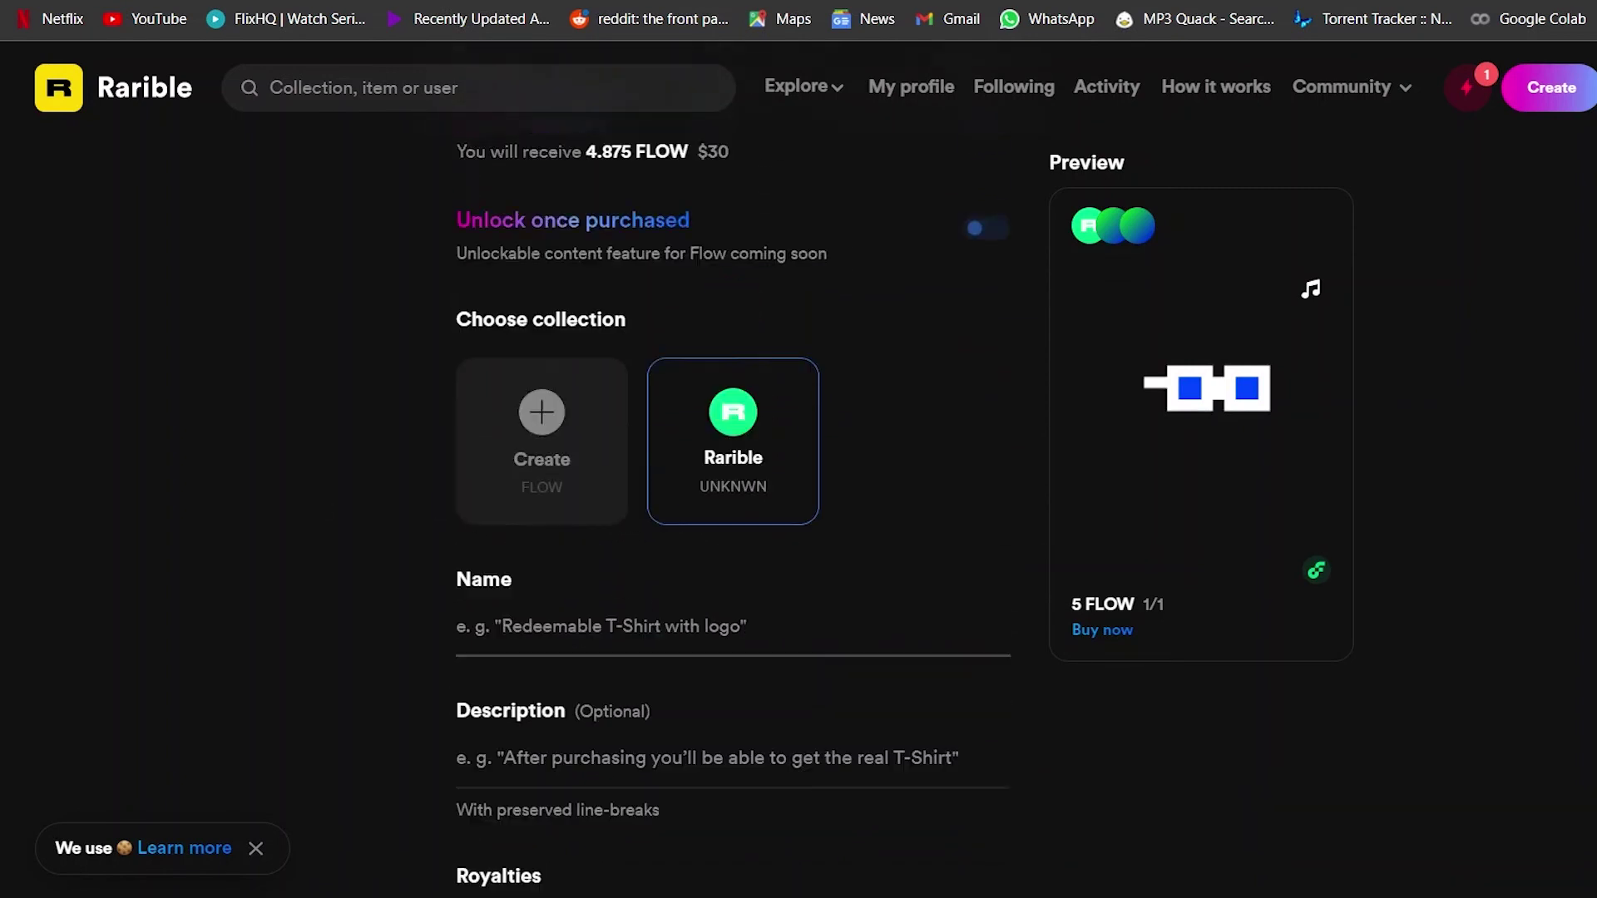
{"action": "scroll", "coordinate": [703, 583], "scroll_direction": "down", "scroll_amount": 4}
{"action": "left_click", "coordinate": [722, 522]}
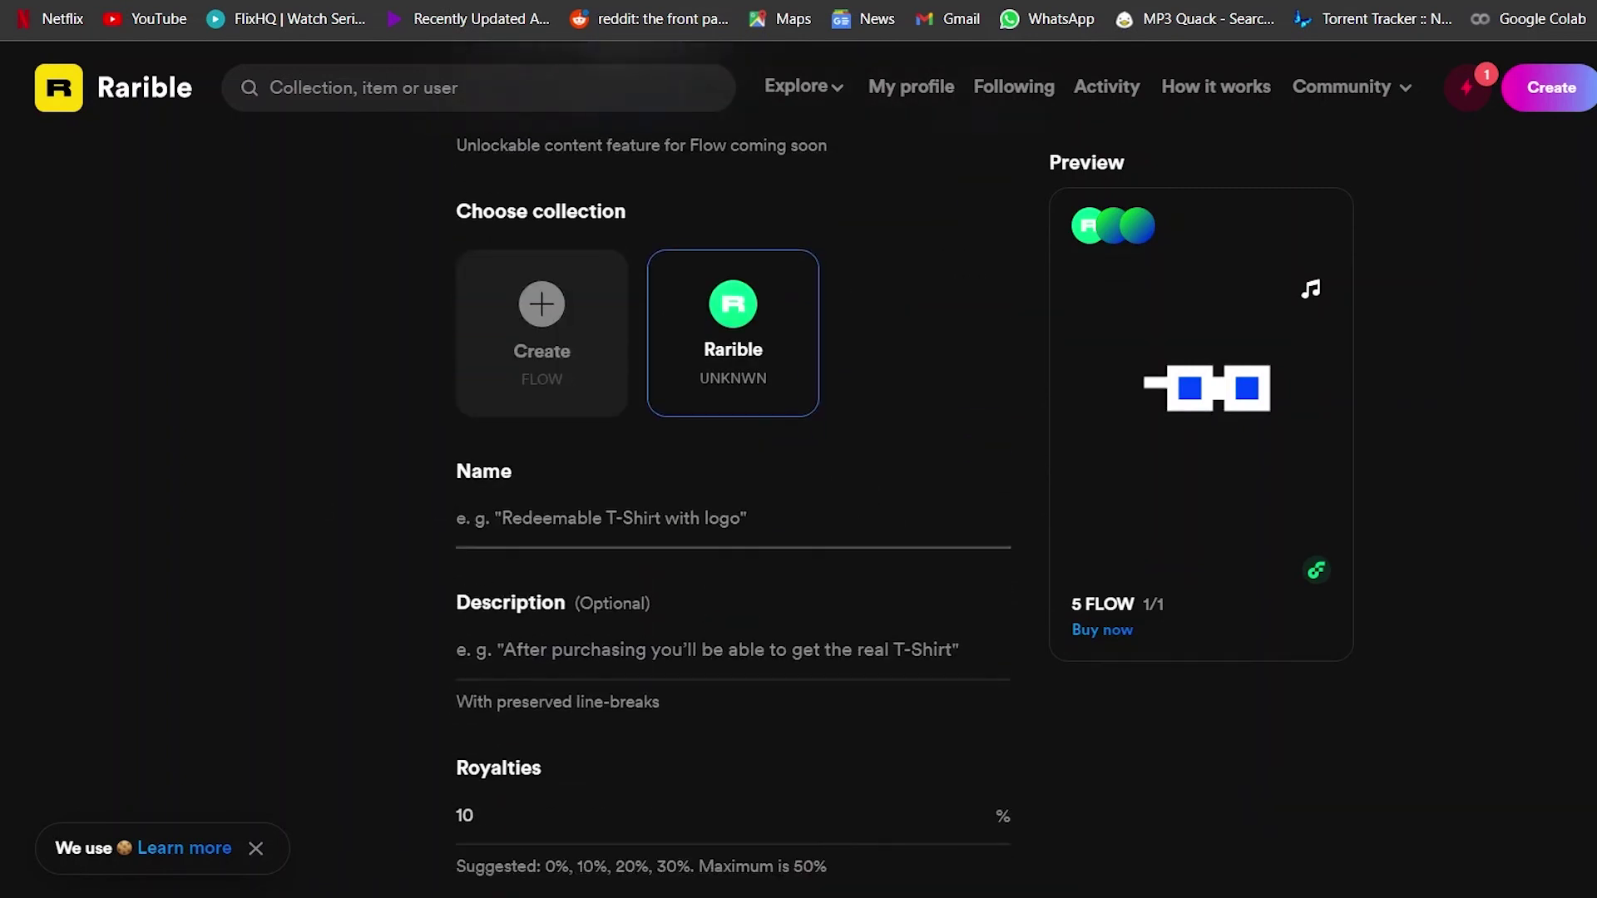
{"action": "type", "text": "cu"}
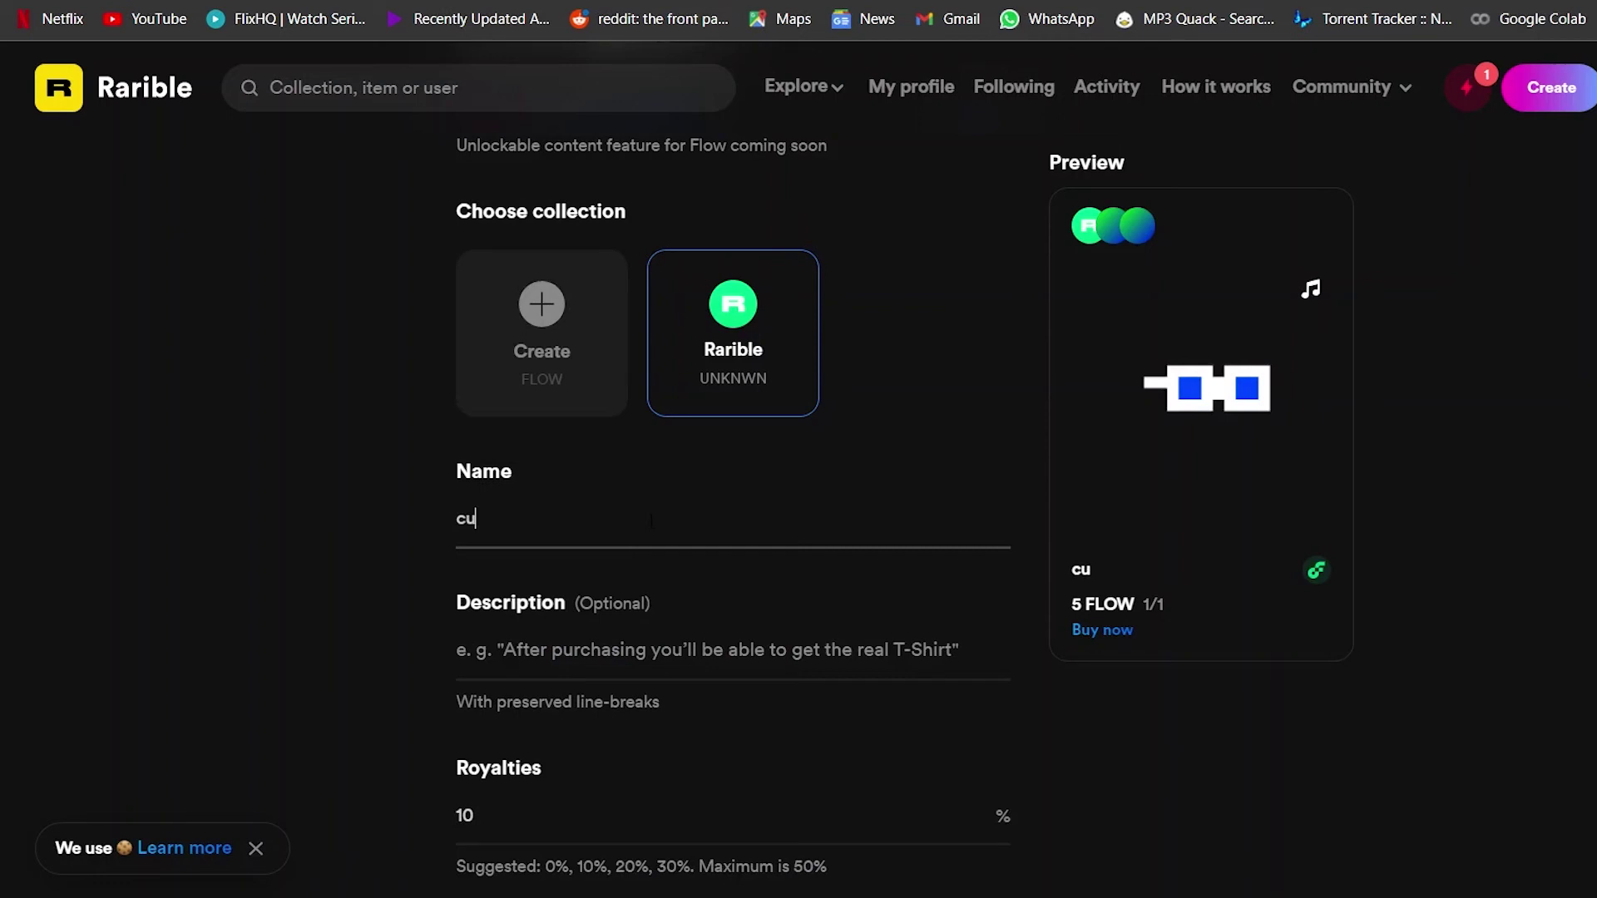
{"action": "type", "text": "te mmm"}
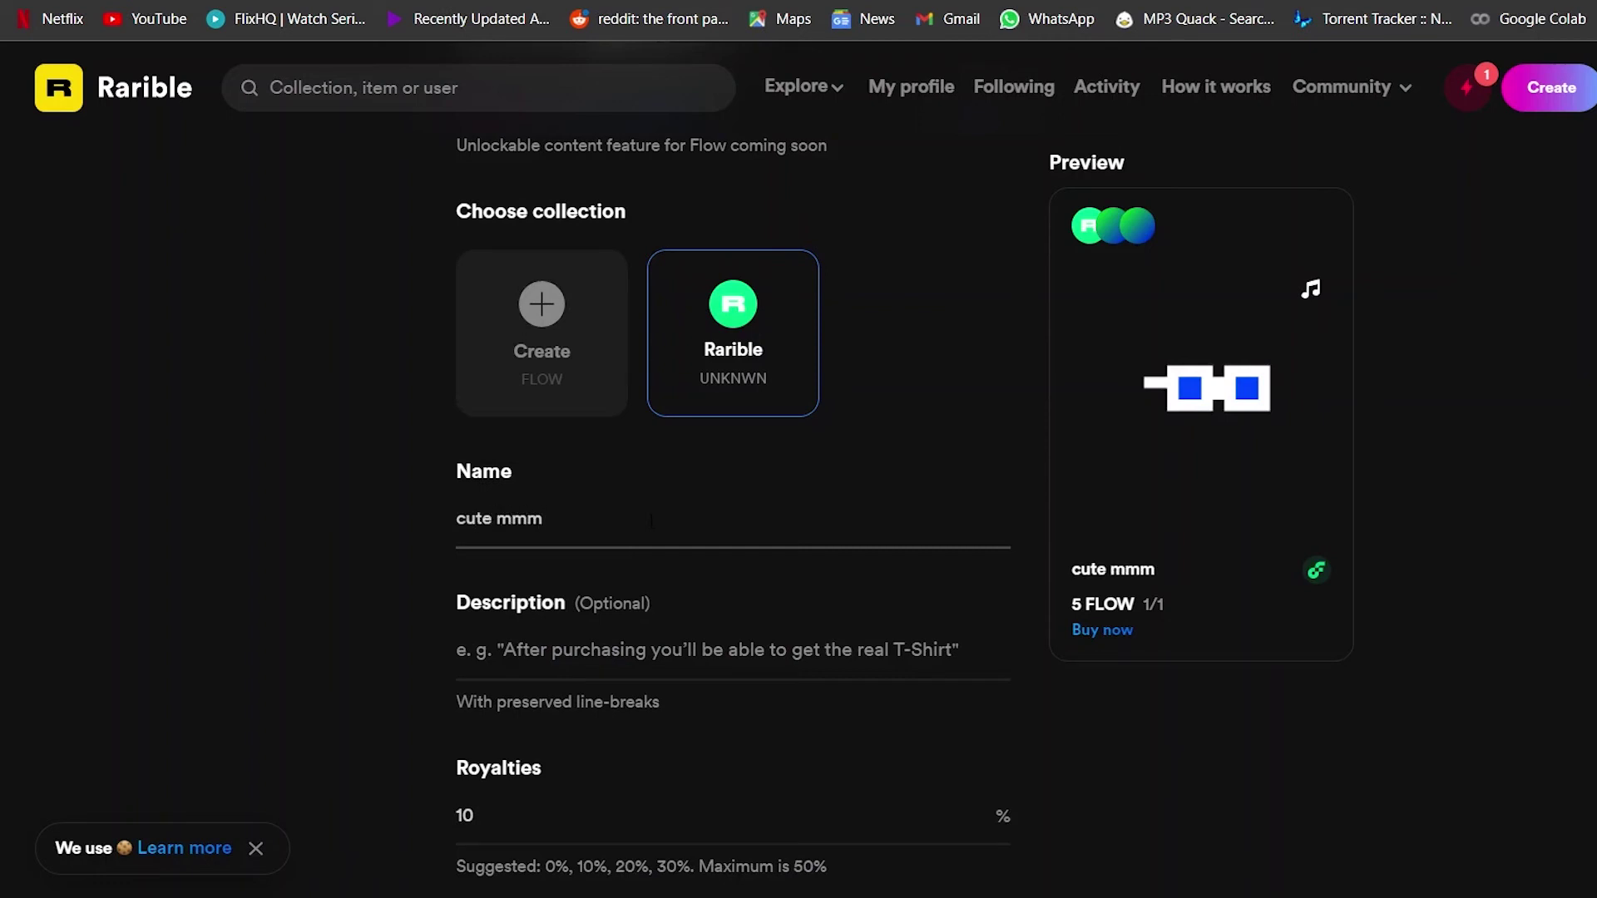
{"action": "key", "text": "Tab"}
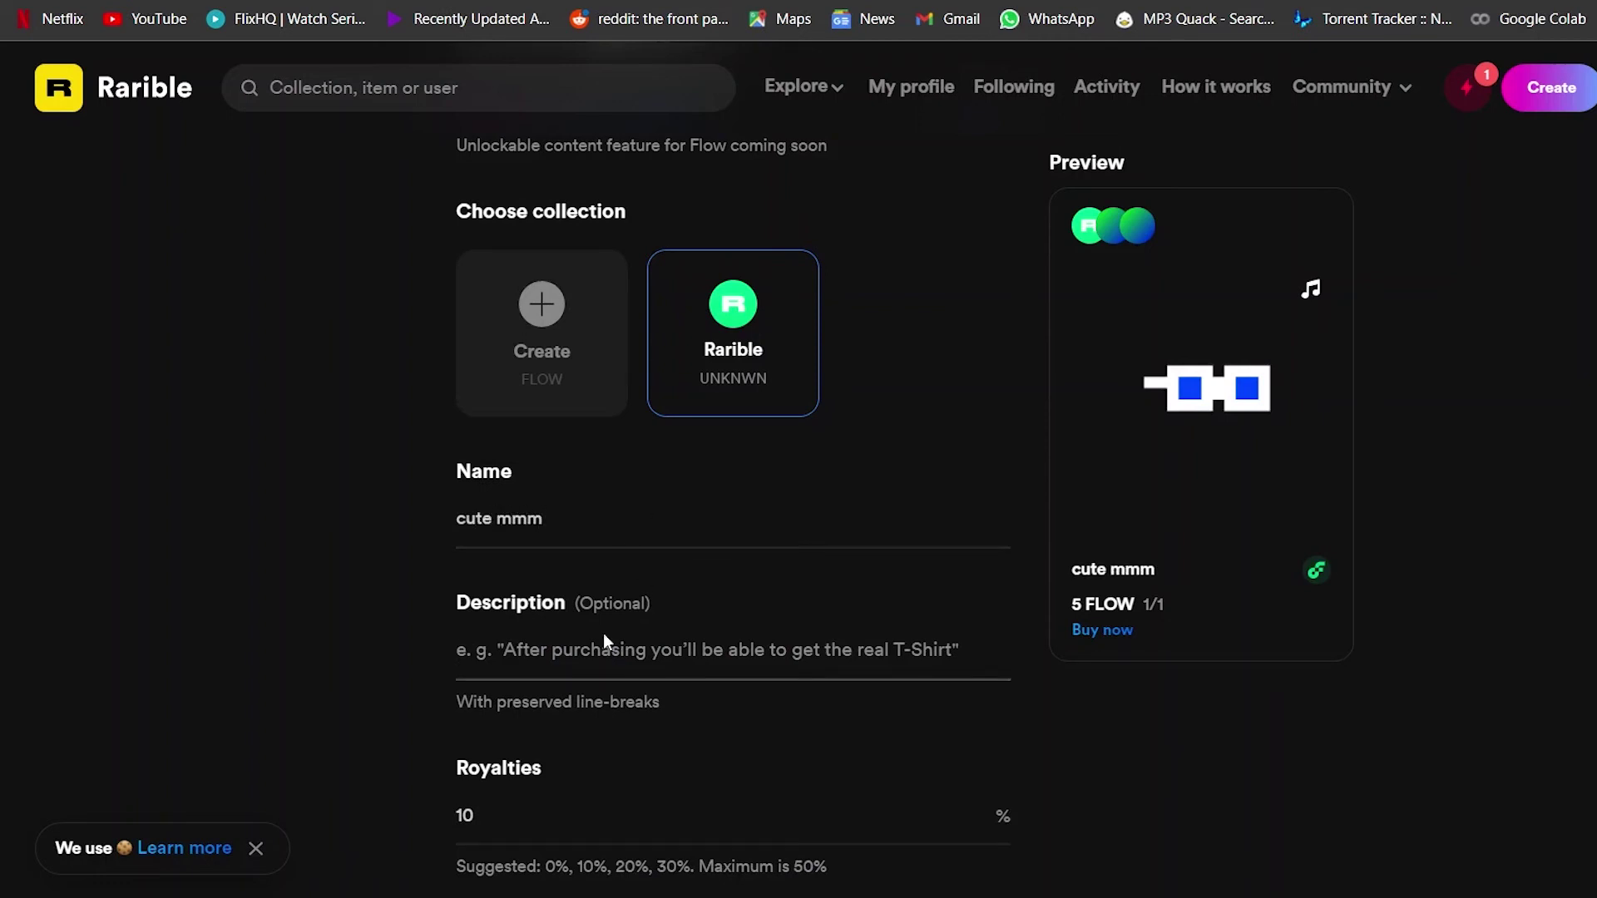
{"action": "type", "text": "it a cute sound"}
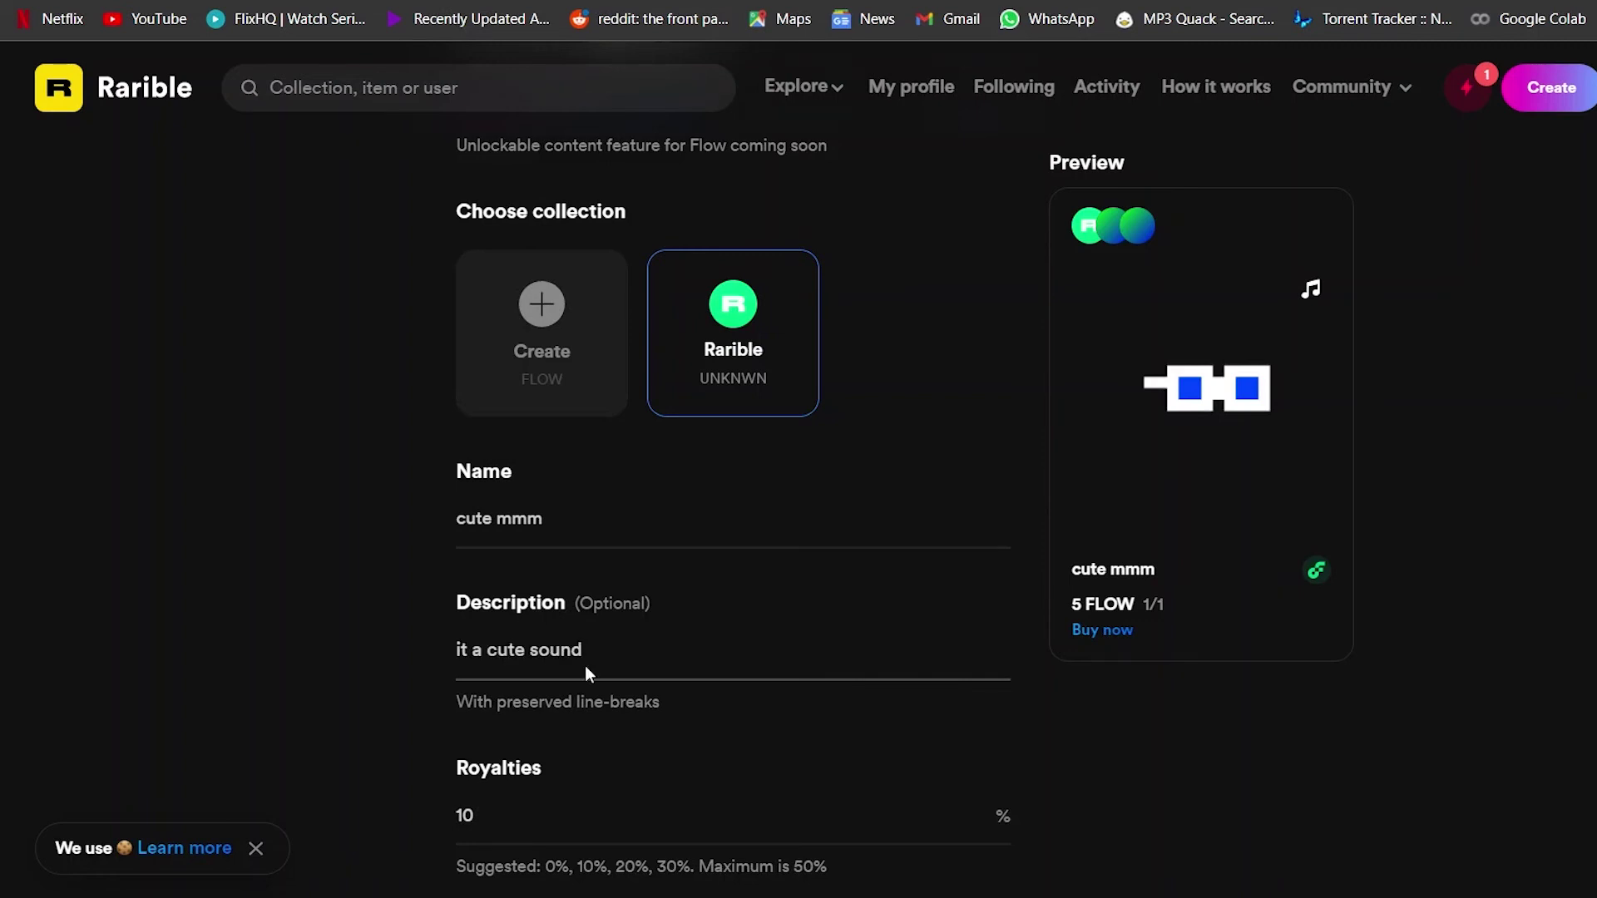
{"action": "scroll", "coordinate": [586, 665], "scroll_direction": "down", "scroll_amount": 1}
{"action": "left_click", "coordinate": [565, 678]}
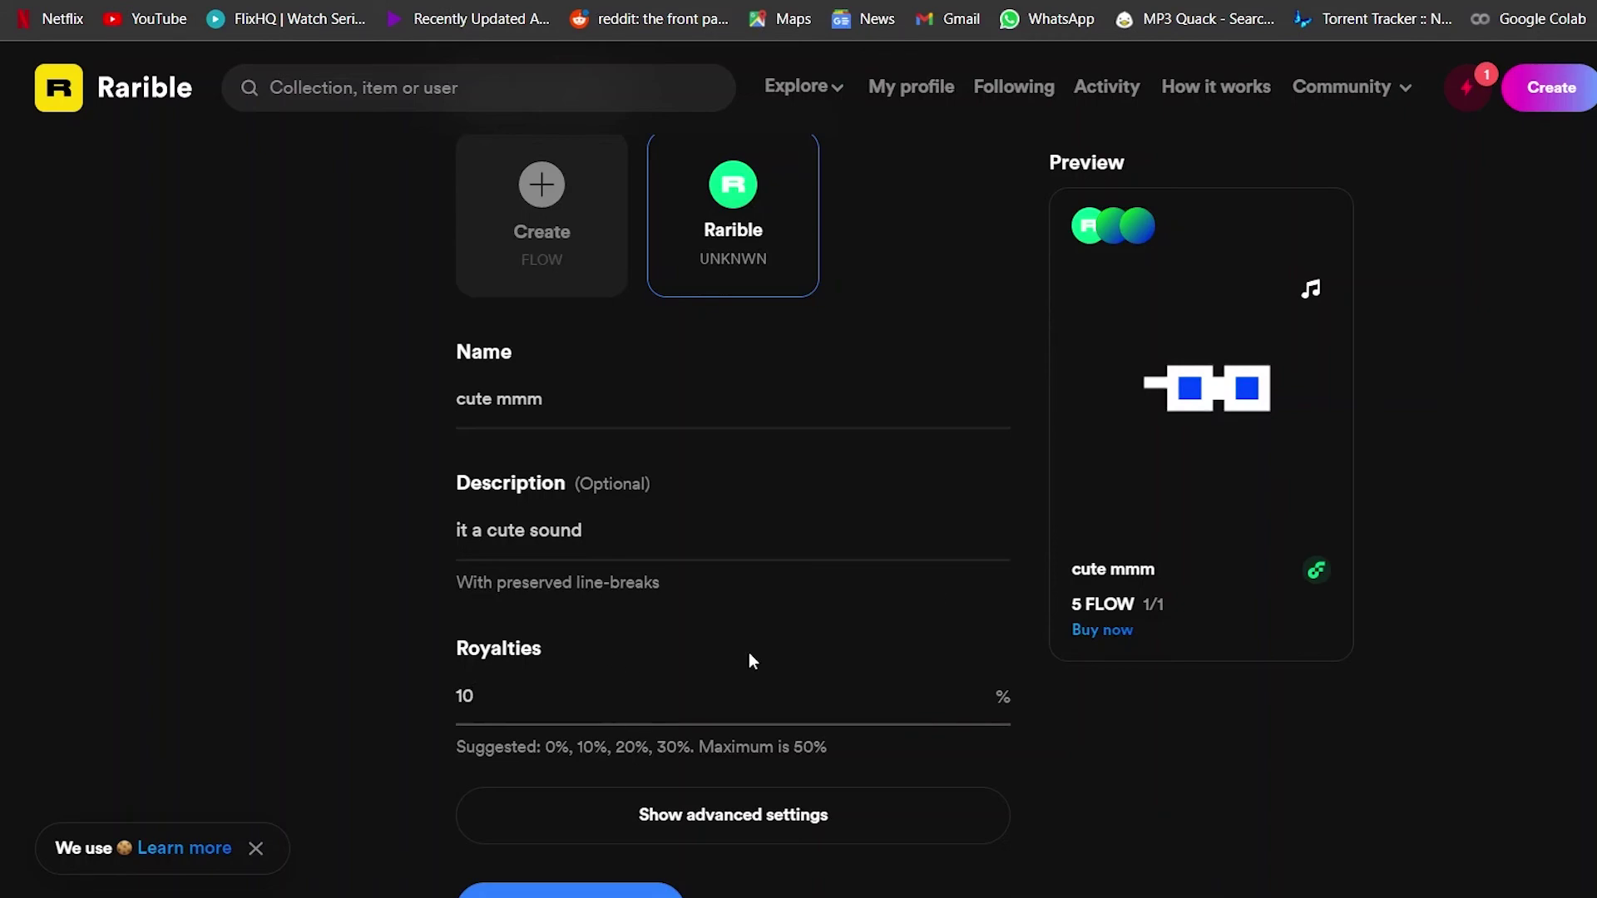
{"action": "scroll", "coordinate": [640, 507], "scroll_direction": "up", "scroll_amount": 8}
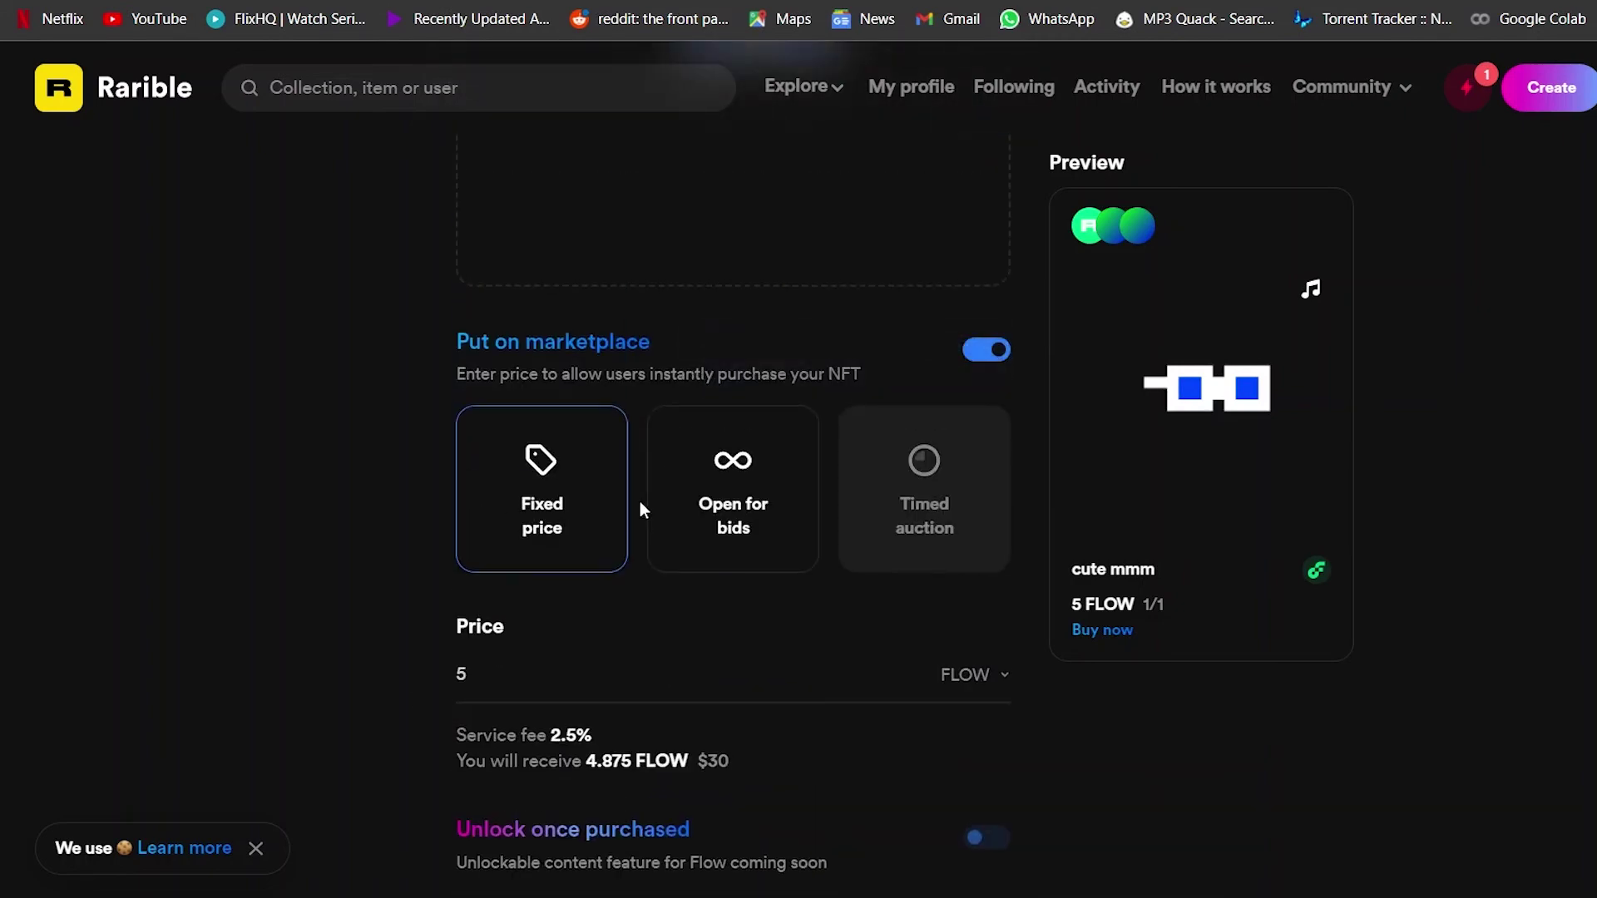
- Raise the royalties from 10% to 20% and submit the item for minting
{"action": "scroll", "coordinate": [743, 436], "scroll_direction": "up", "scroll_amount": 3}
{"action": "scroll", "coordinate": [710, 453], "scroll_direction": "down", "scroll_amount": 2}
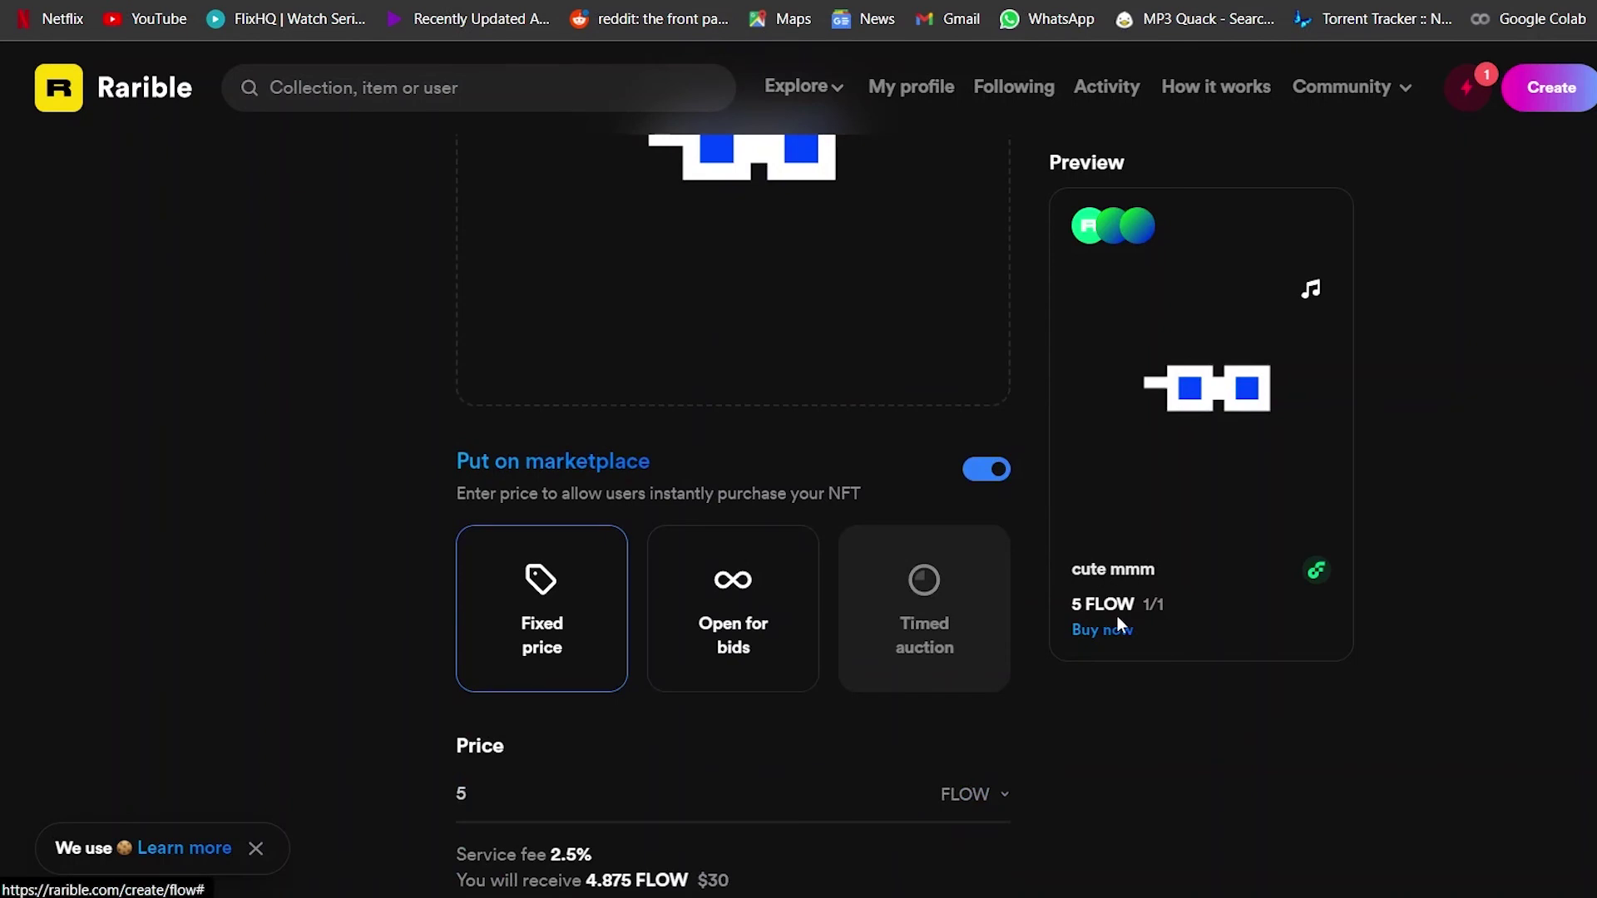
{"action": "scroll", "coordinate": [1232, 624], "scroll_direction": "up", "scroll_amount": 6}
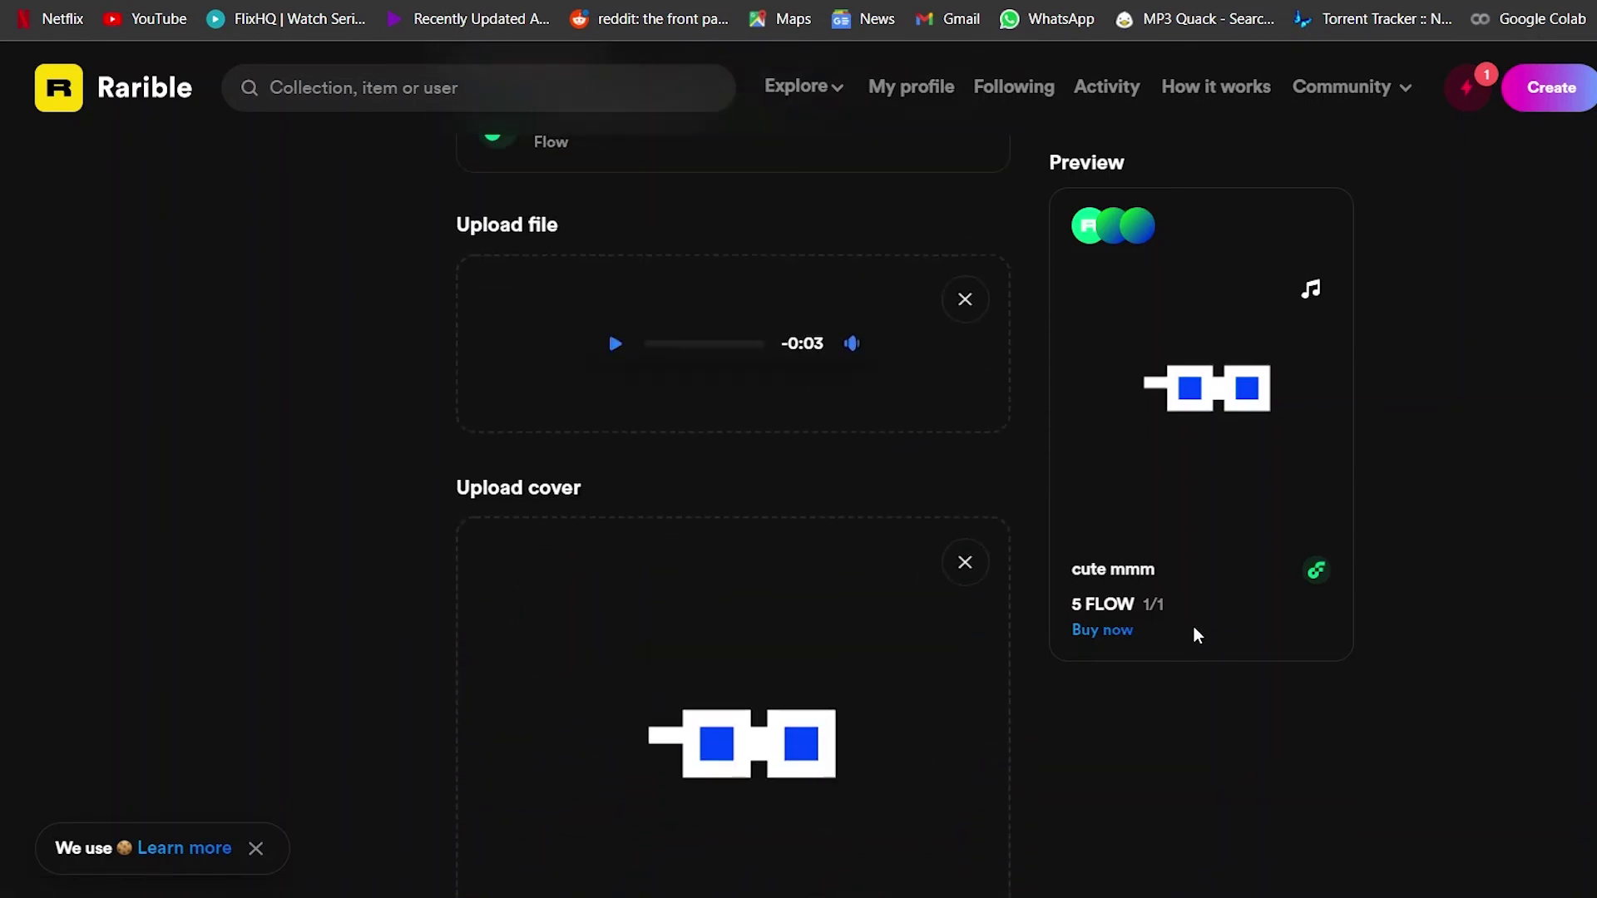
{"action": "scroll", "coordinate": [1152, 599], "scroll_direction": "up", "scroll_amount": 3}
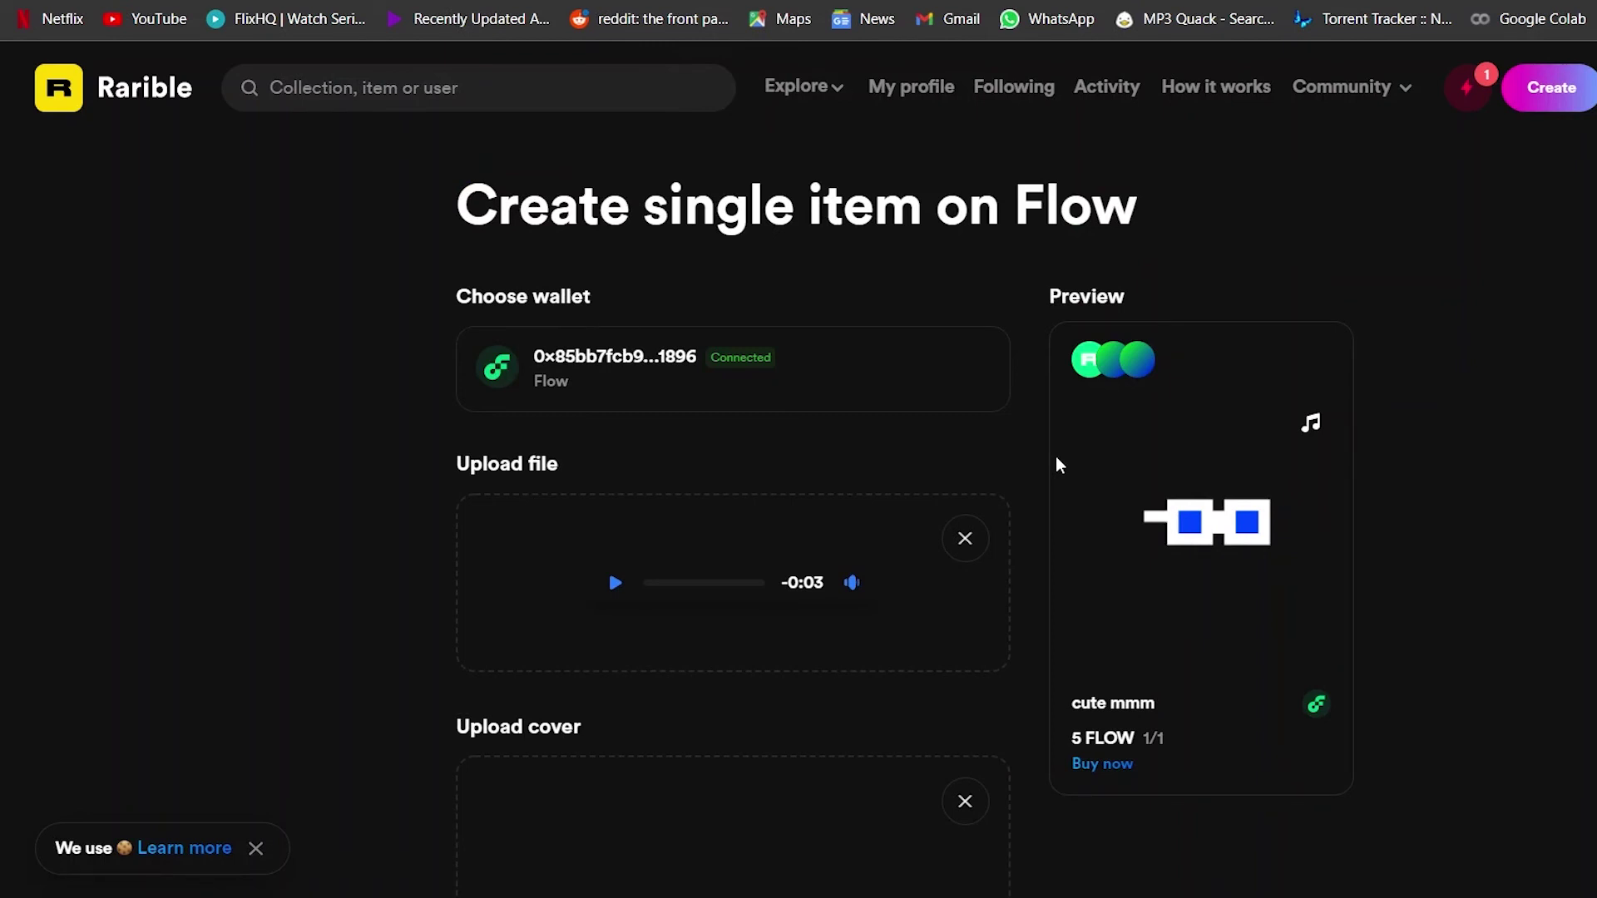
{"action": "scroll", "coordinate": [1015, 422], "scroll_direction": "down", "scroll_amount": 20}
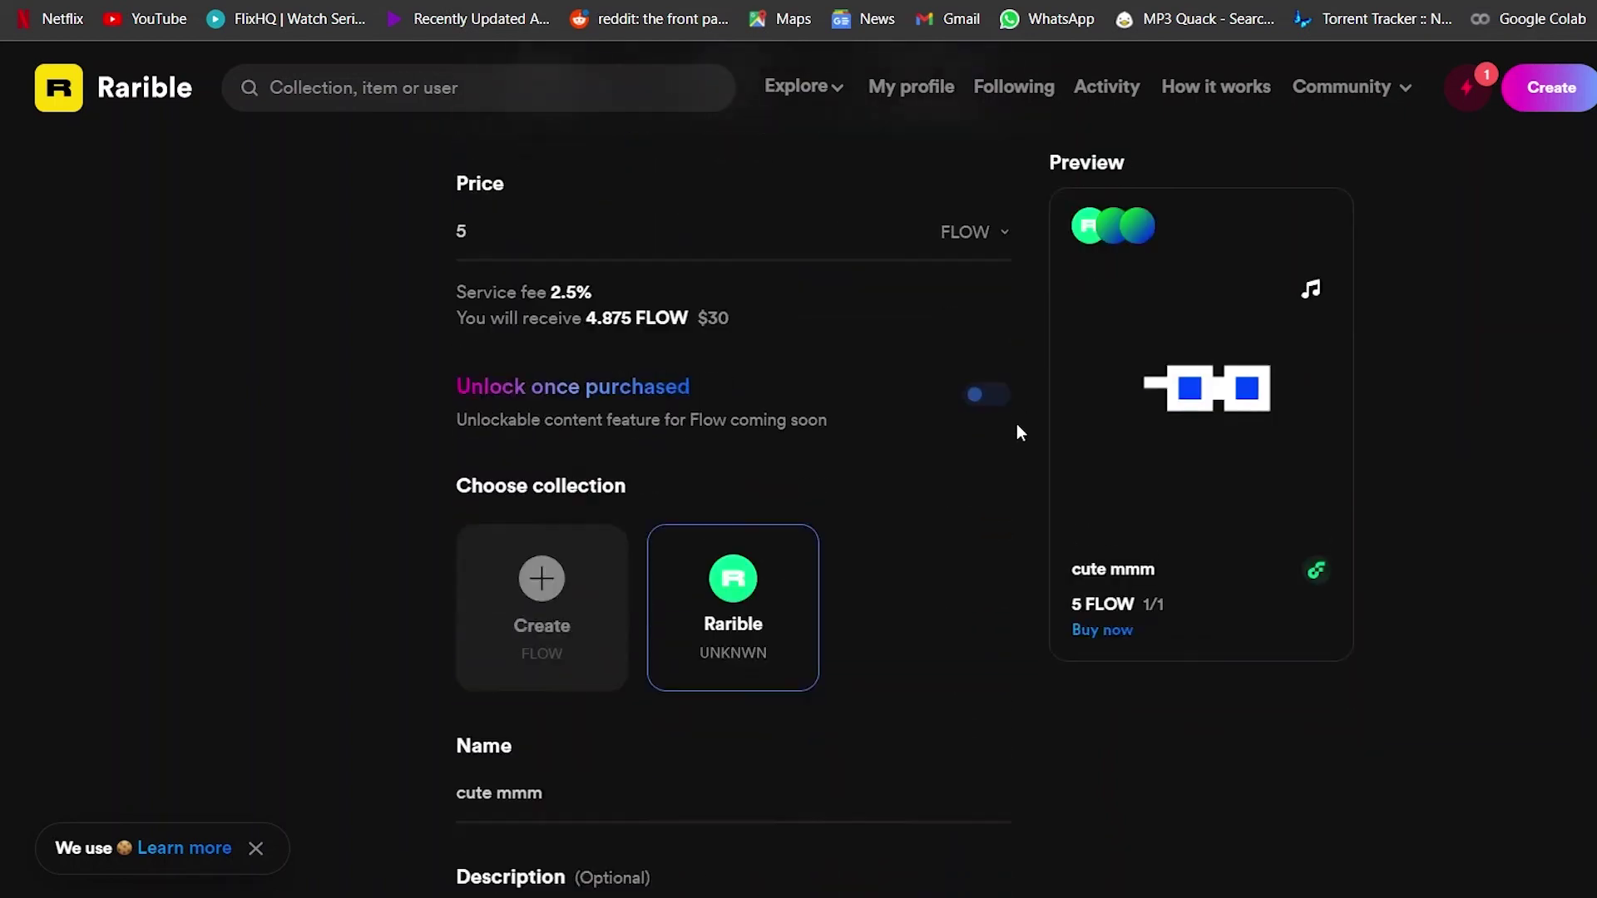
{"action": "scroll", "coordinate": [413, 792], "scroll_direction": "down", "scroll_amount": 3}
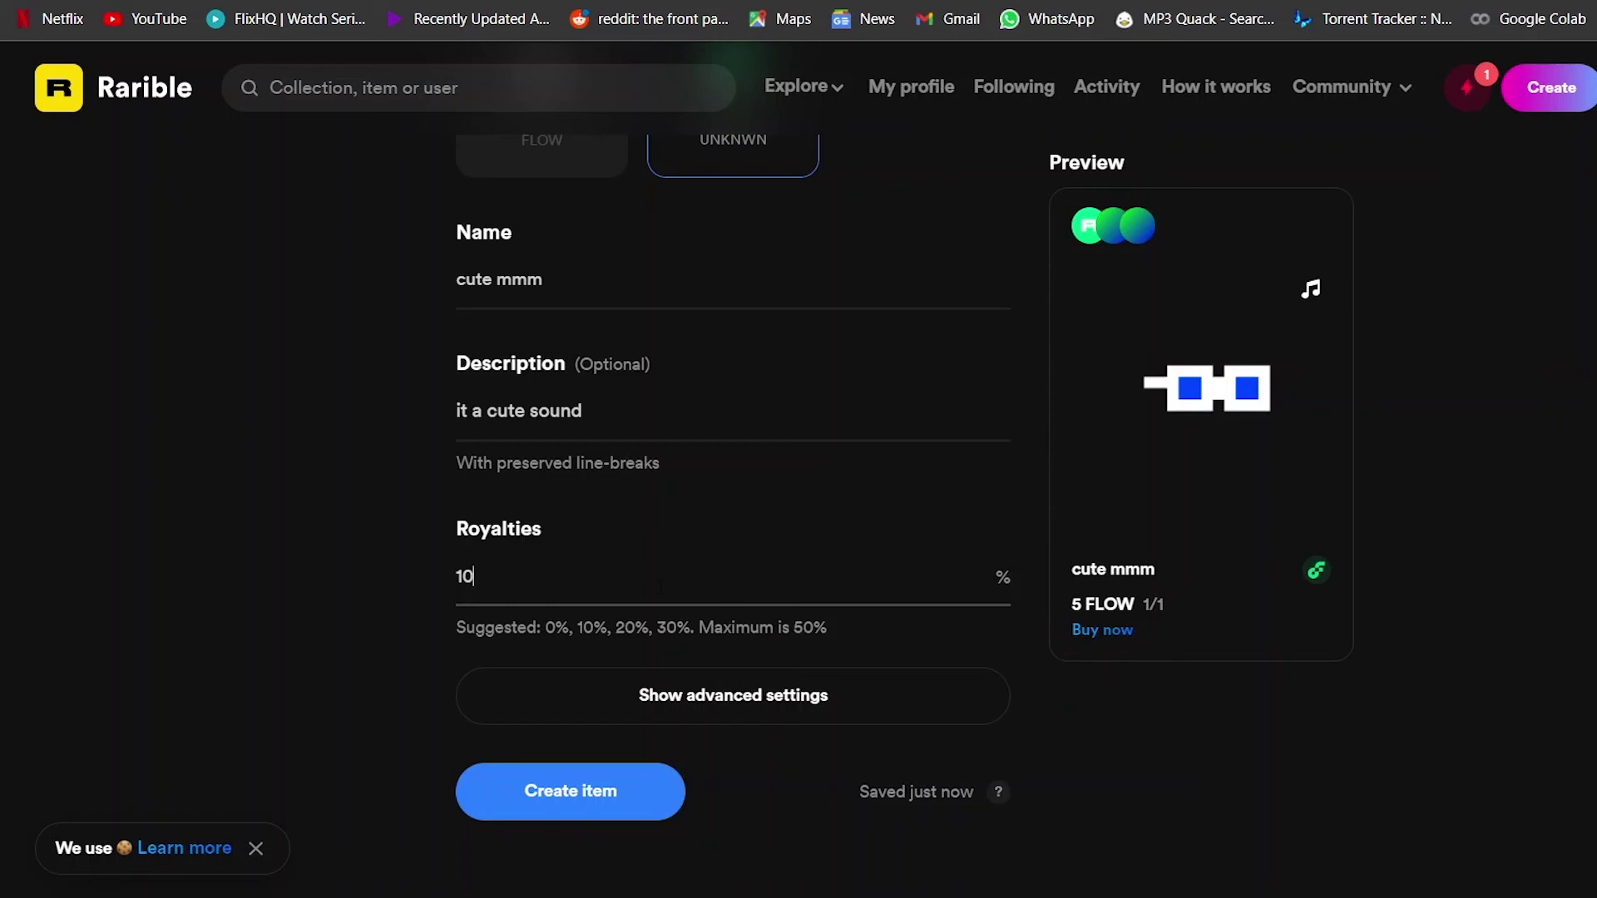
{"action": "scroll", "coordinate": [872, 551], "scroll_direction": "up", "scroll_amount": 6}
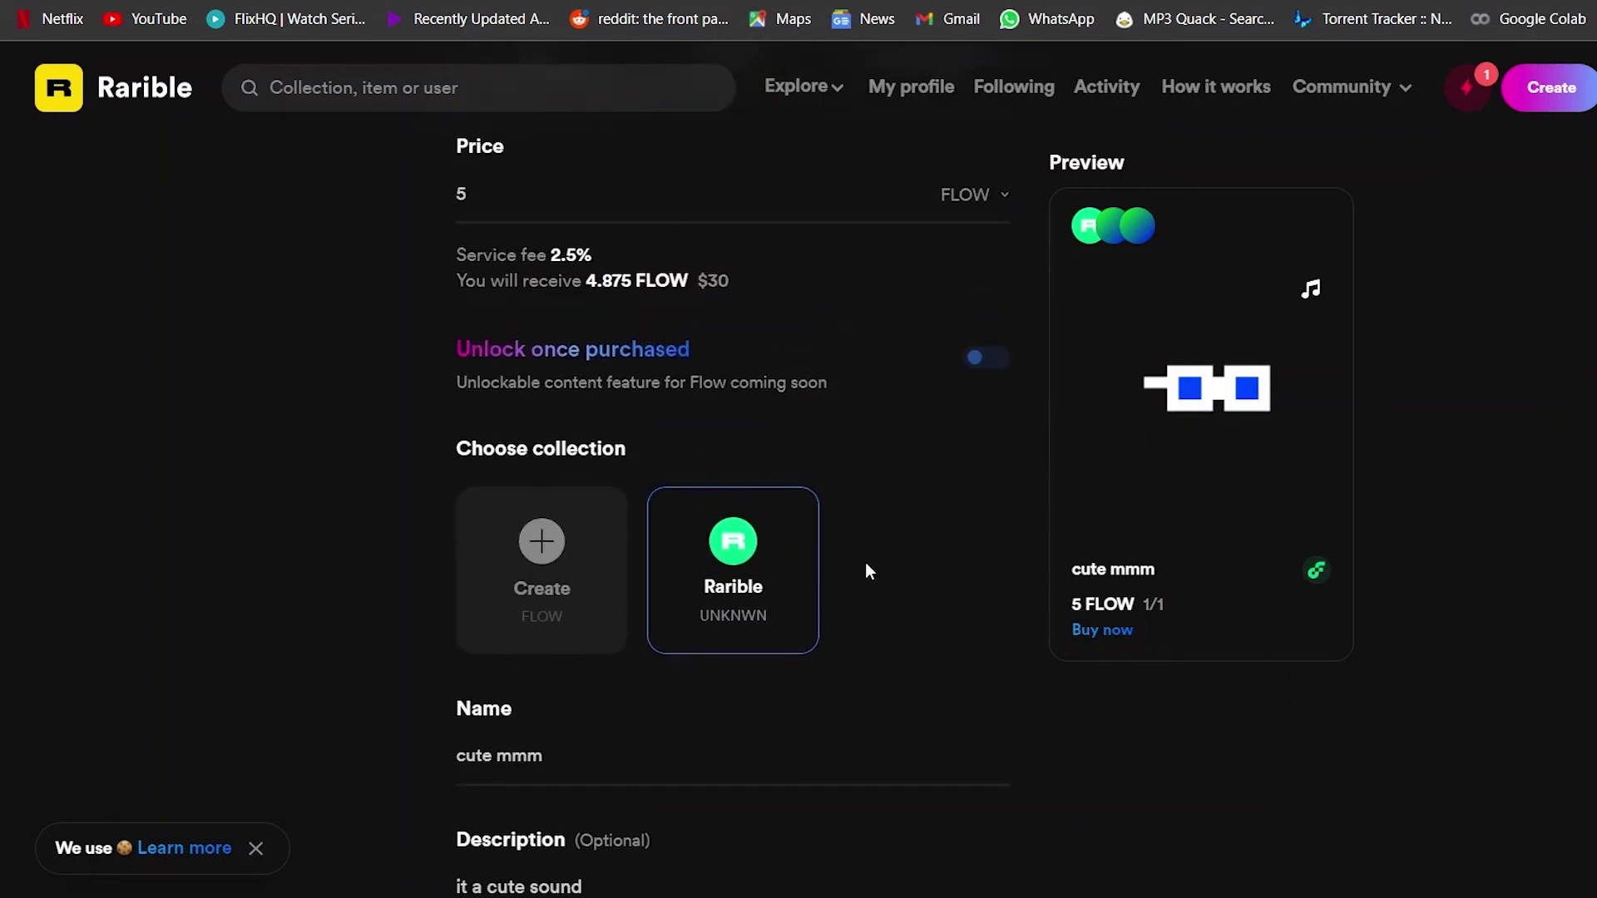
{"action": "scroll", "coordinate": [866, 561], "scroll_direction": "down", "scroll_amount": 7}
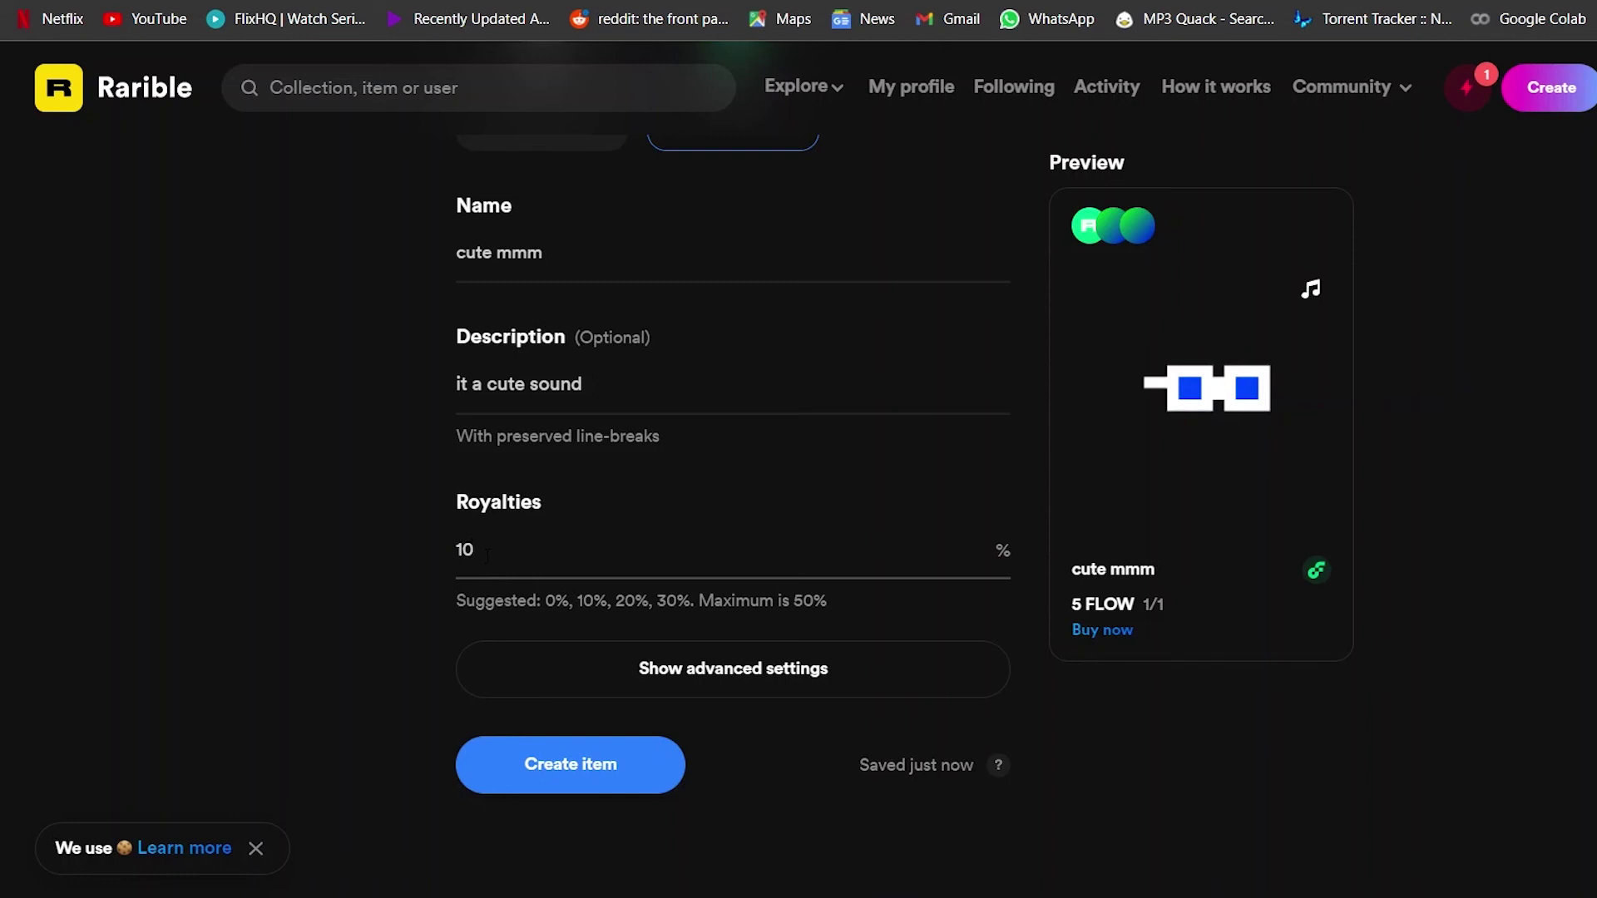
{"action": "key", "text": "BackSpace"}
{"action": "key", "text": "BackSpace"}
{"action": "type", "text": "20"}
{"action": "left_click", "coordinate": [401, 713]}
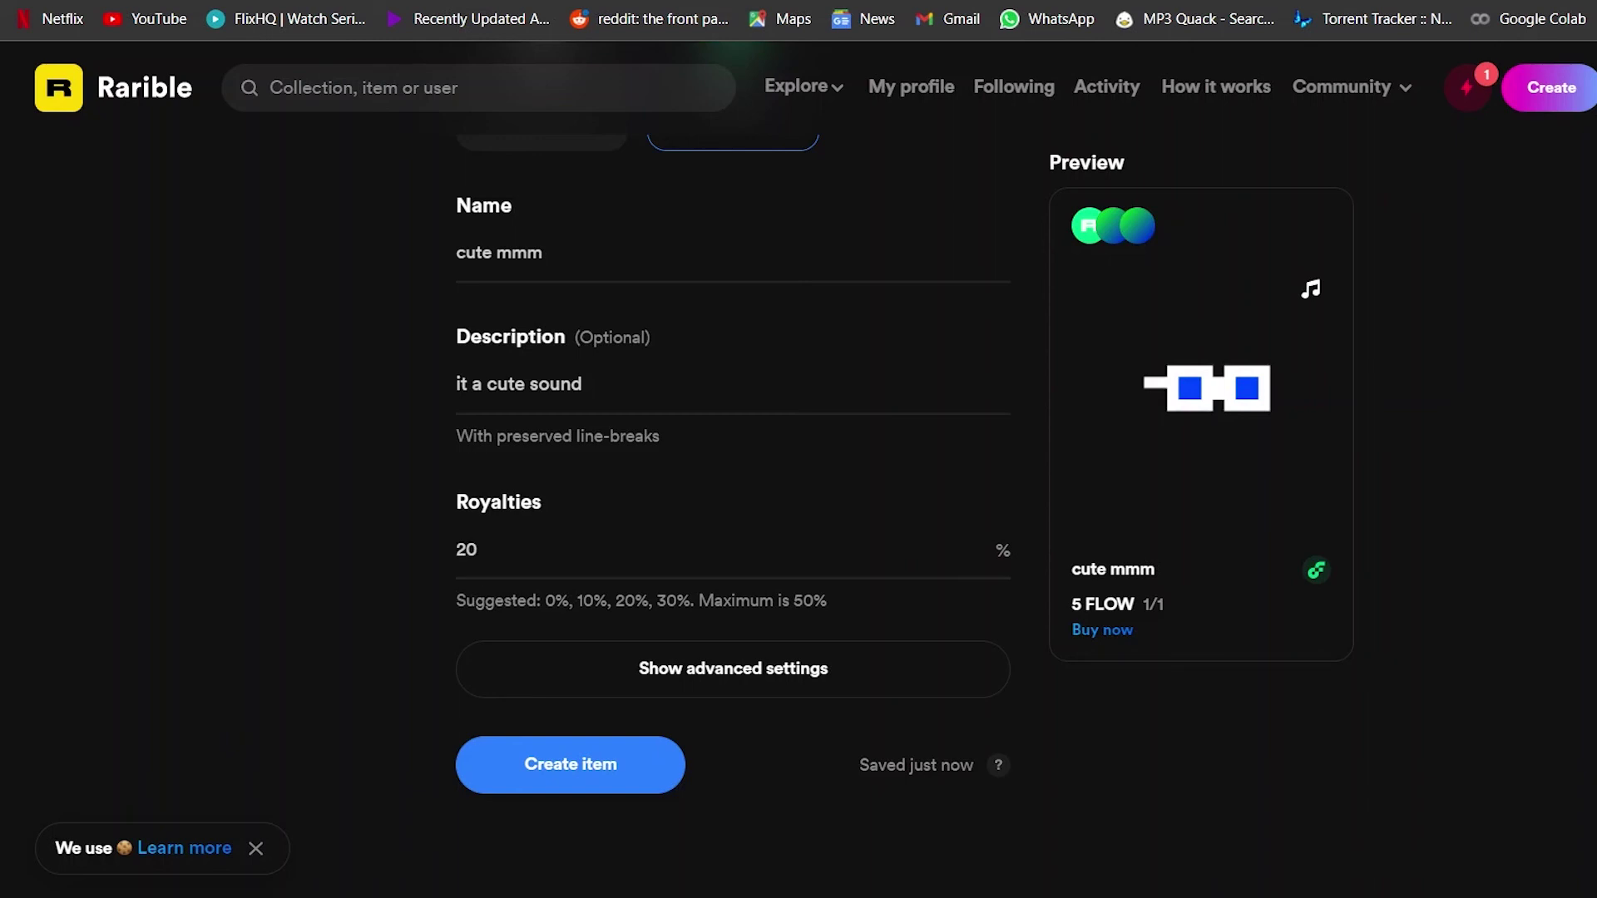
{"action": "left_click", "coordinate": [593, 767]}
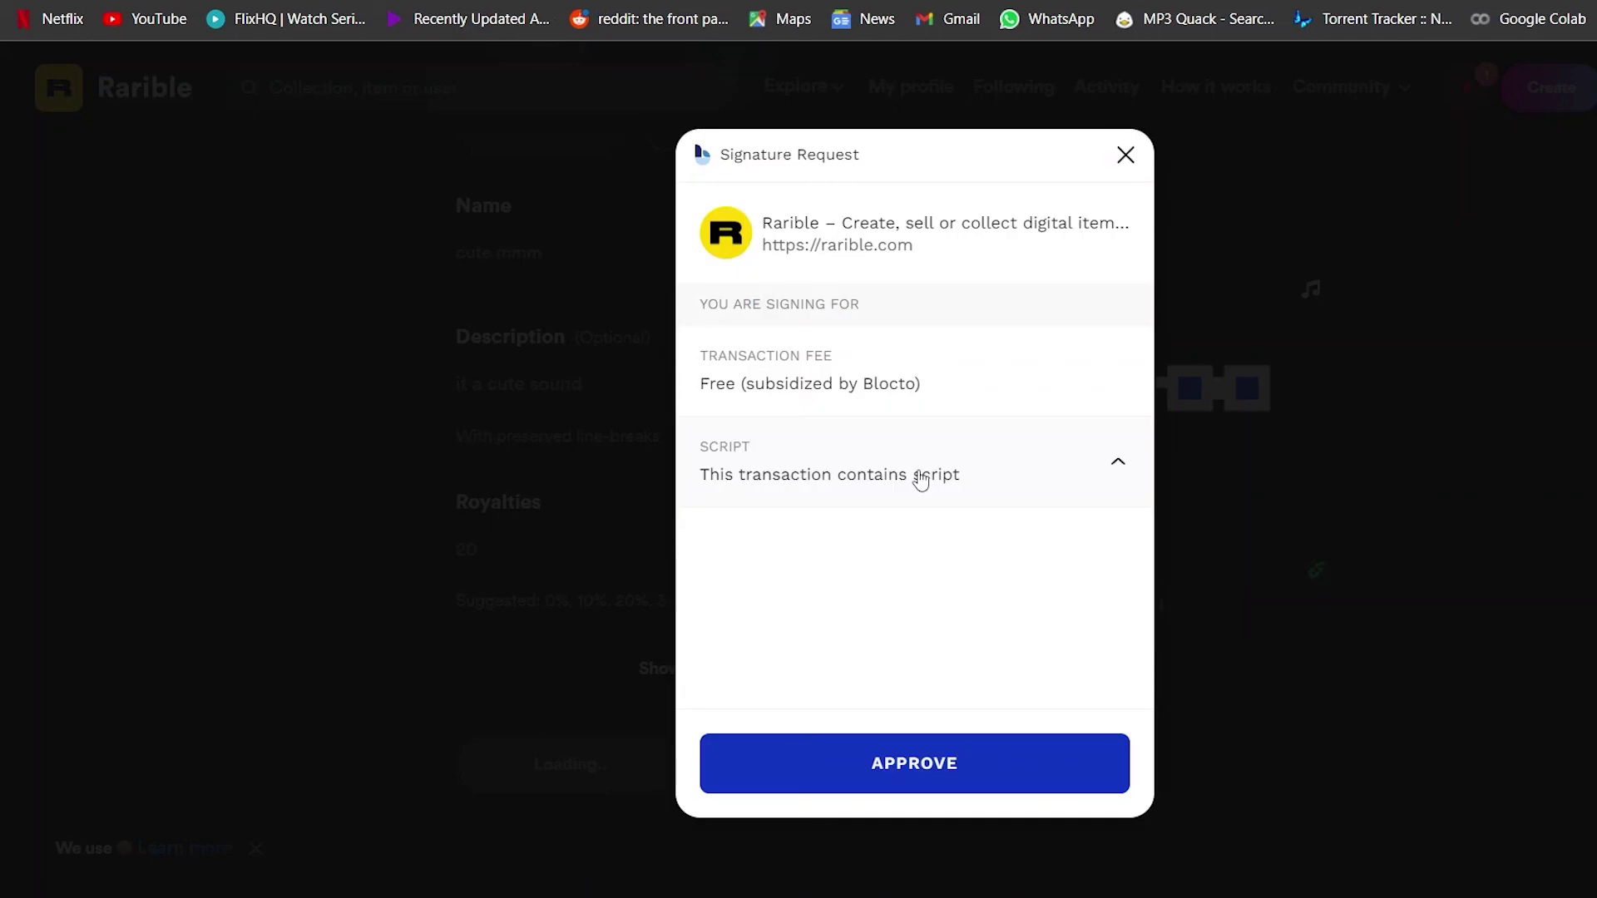
- Approve both Blocto signature requests for the free mint transaction
{"action": "left_click", "coordinate": [836, 776]}
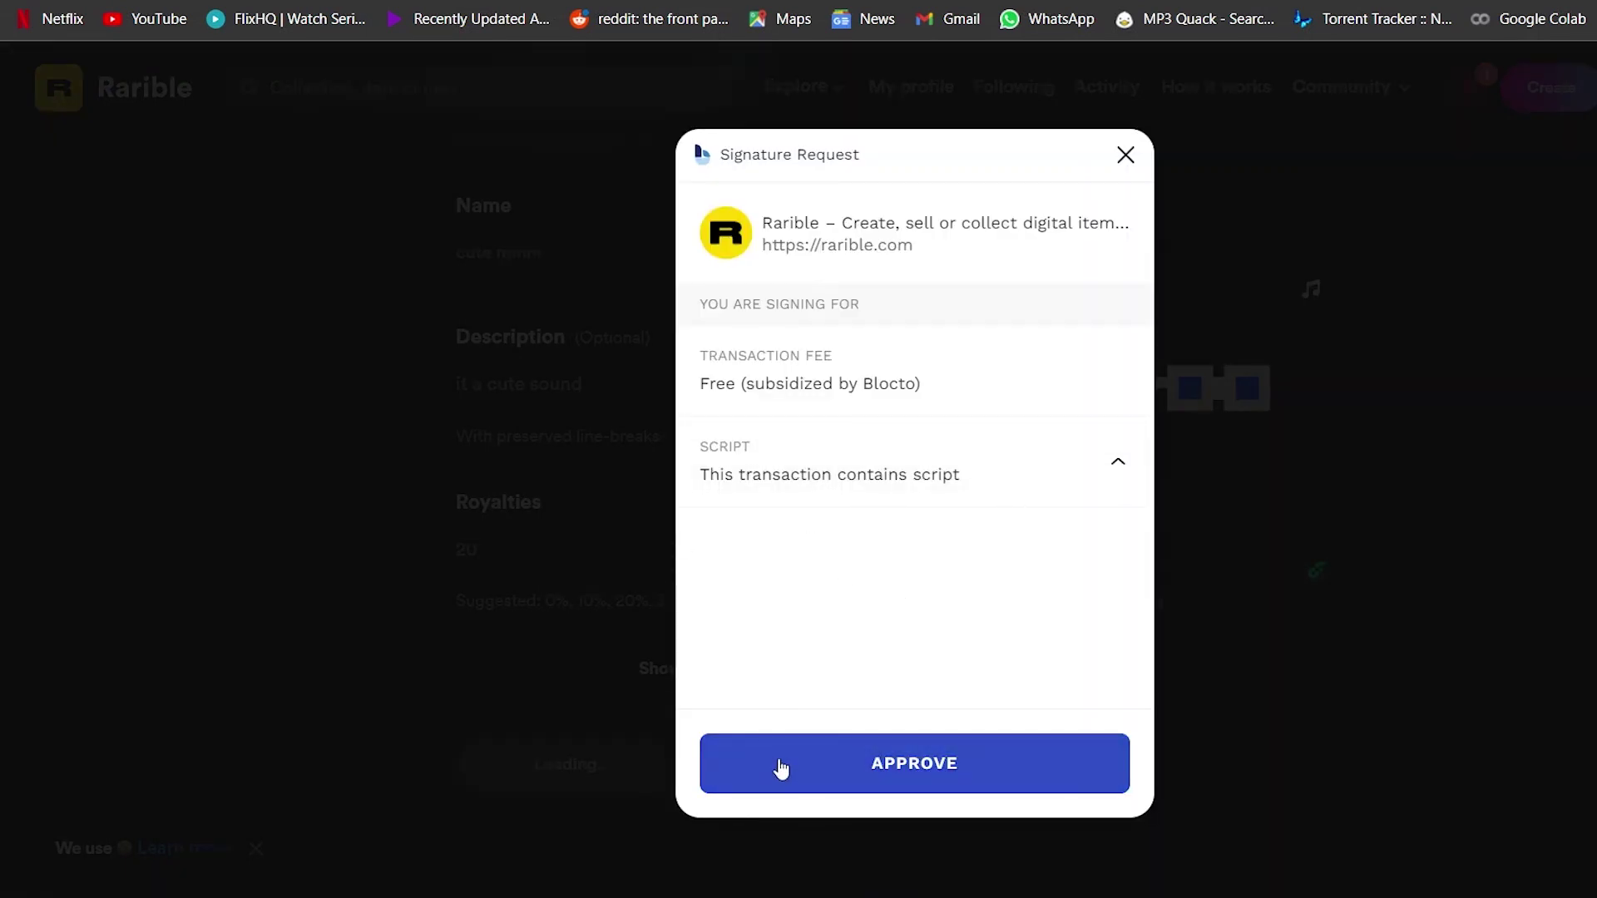
{"action": "left_click", "coordinate": [885, 764]}
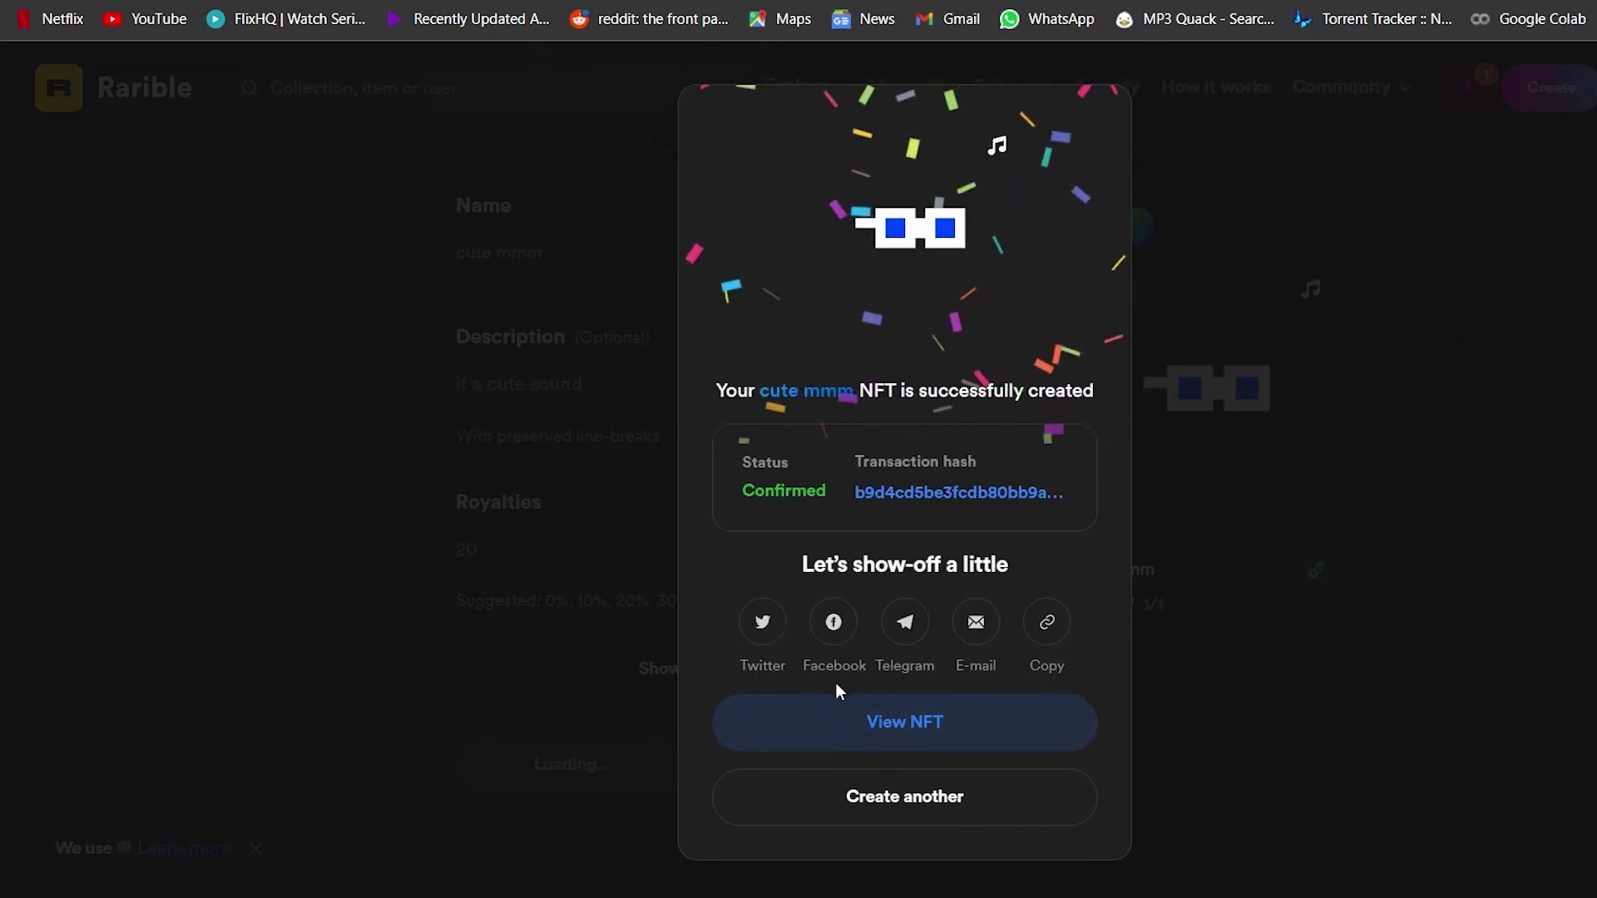
- View the minted cute mmm NFT's page and play its audio
{"action": "left_click", "coordinate": [1100, 718]}
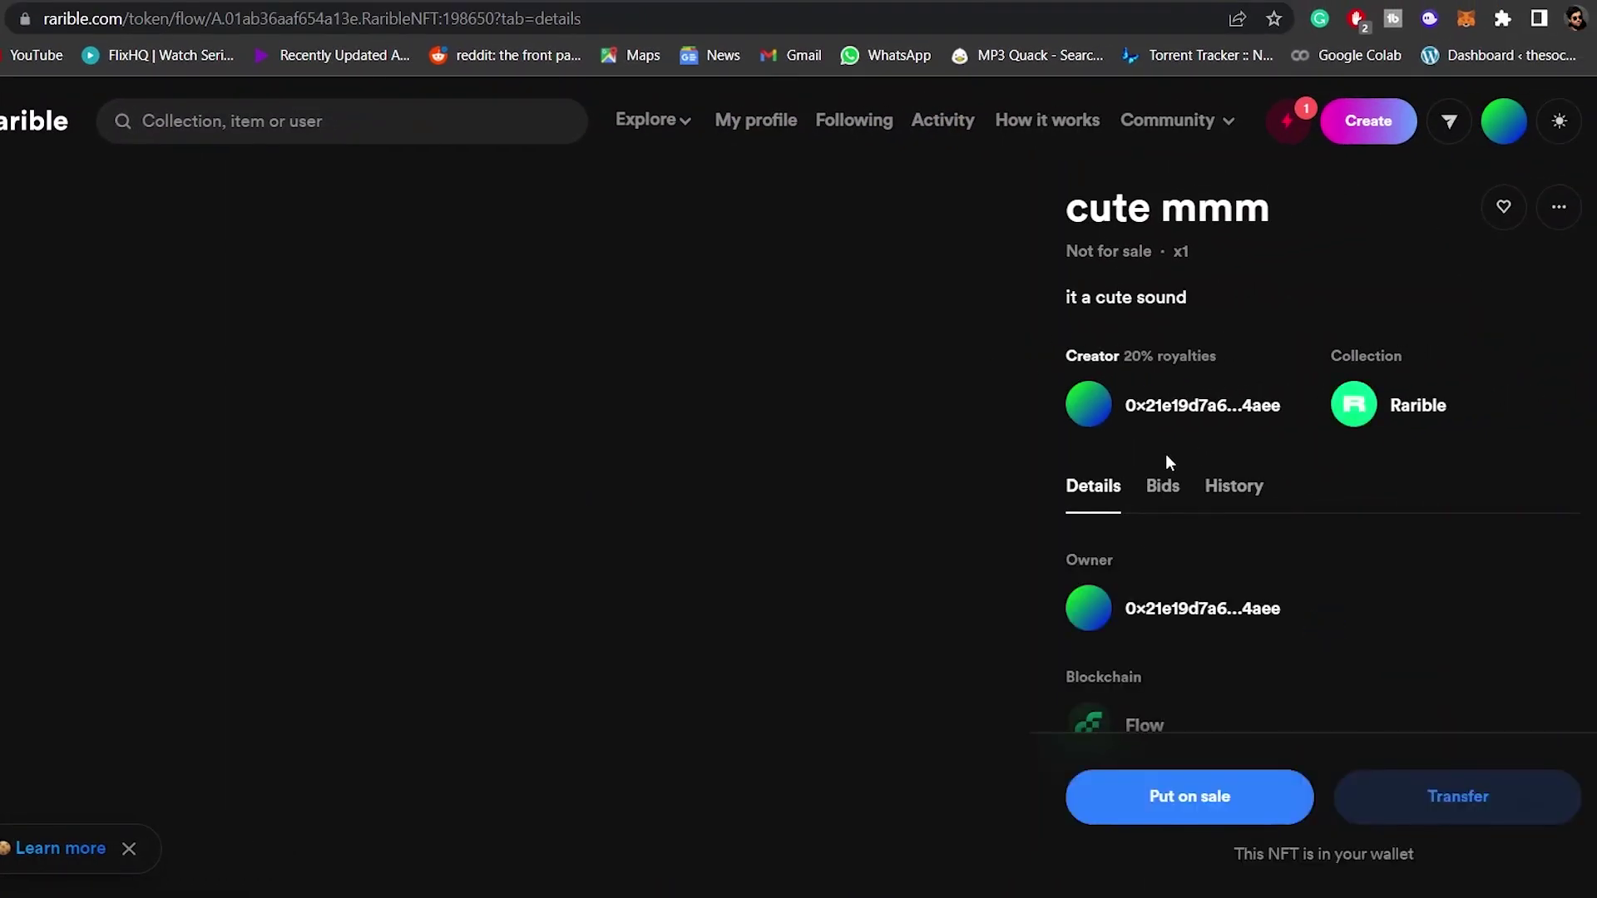
{"action": "left_click", "coordinate": [170, 830]}
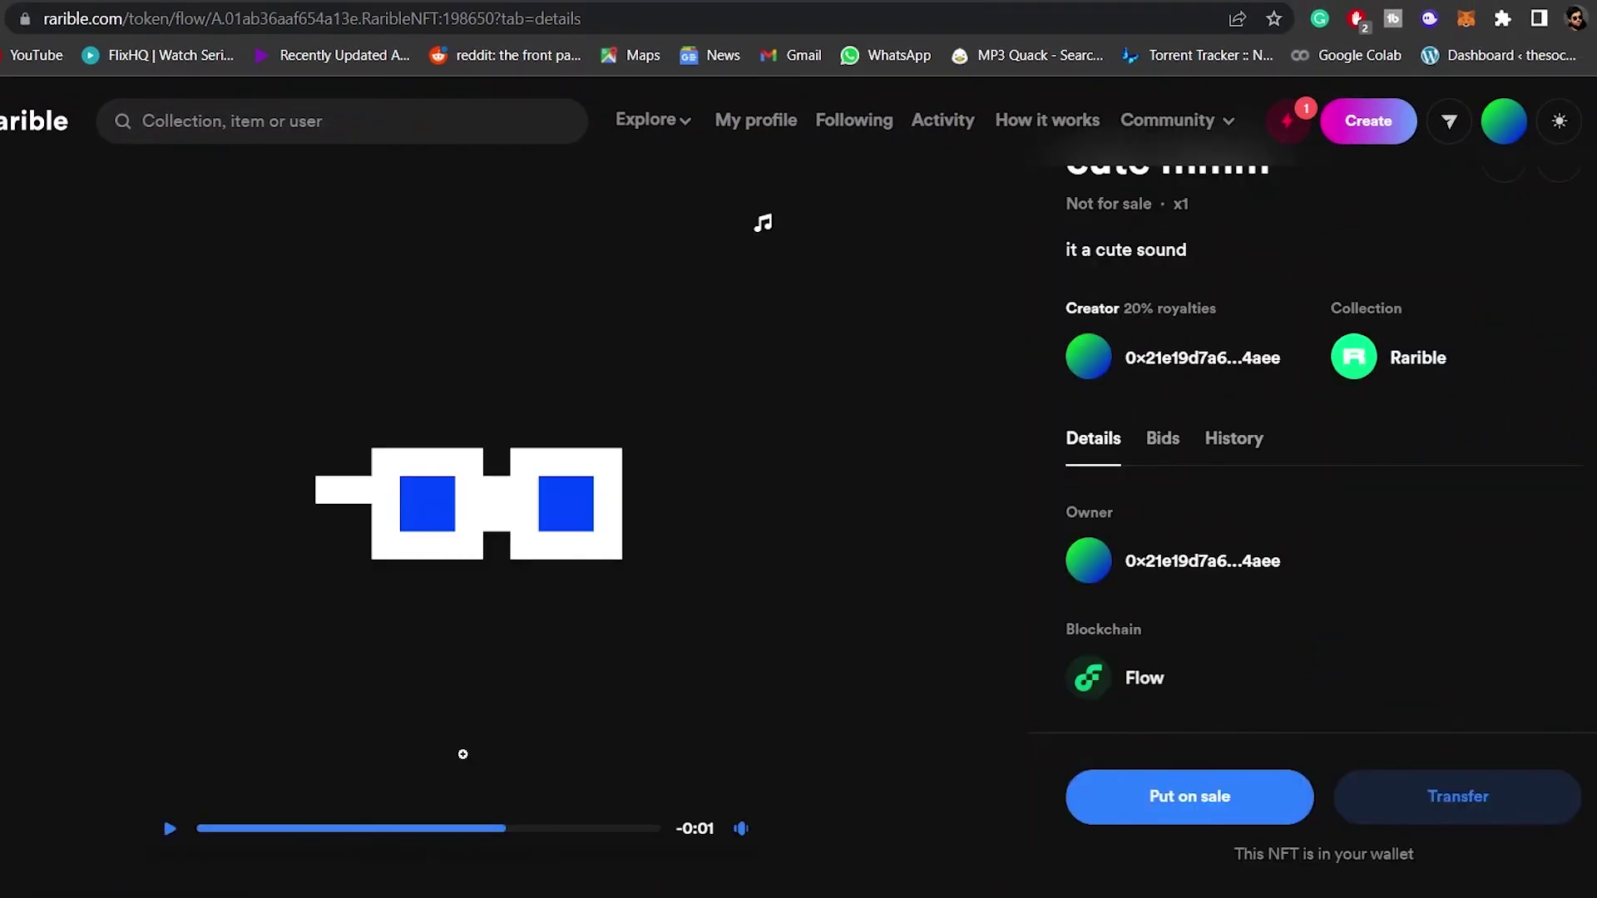
{"action": "scroll", "coordinate": [1208, 775], "scroll_direction": "up", "scroll_amount": 1}
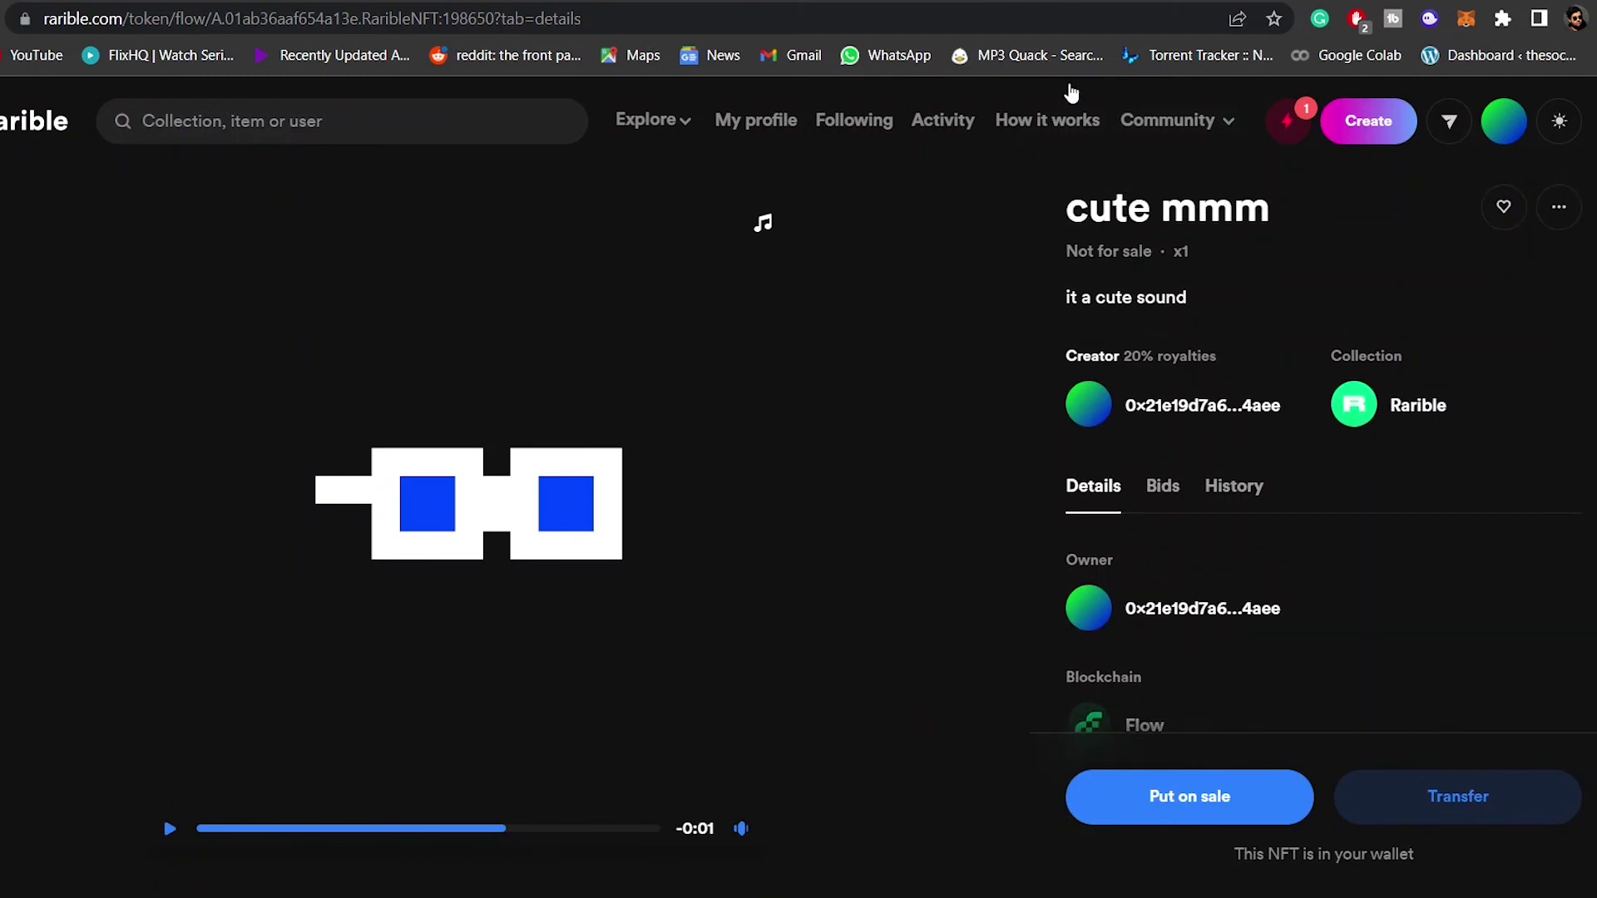